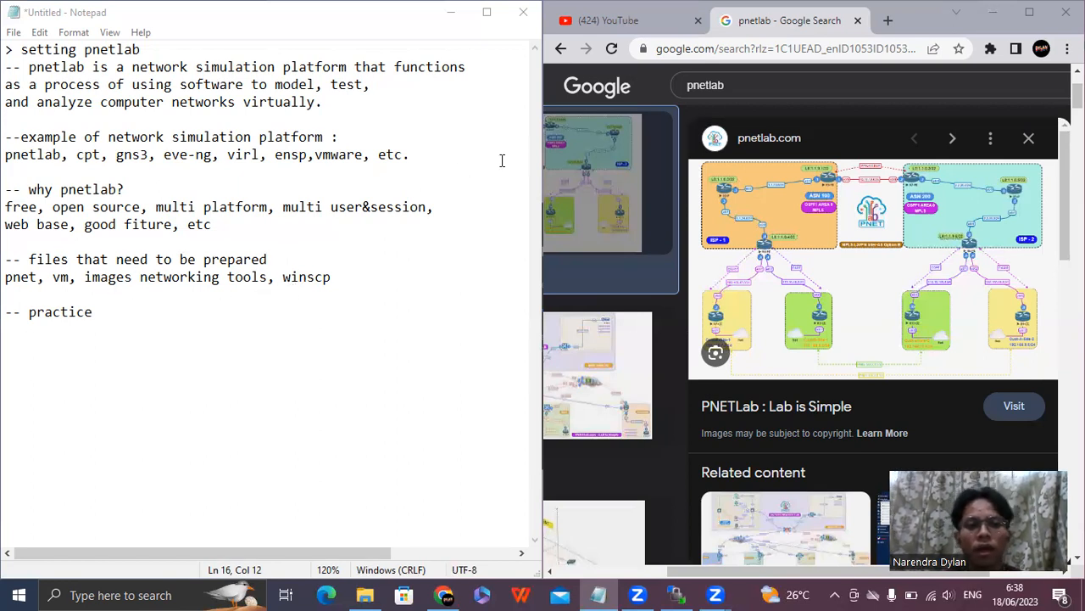
# Open labhub.eu.org in a new browser tab and browse the image folders under UNETLAB II > qemu.
pyautogui.click(891, 21)
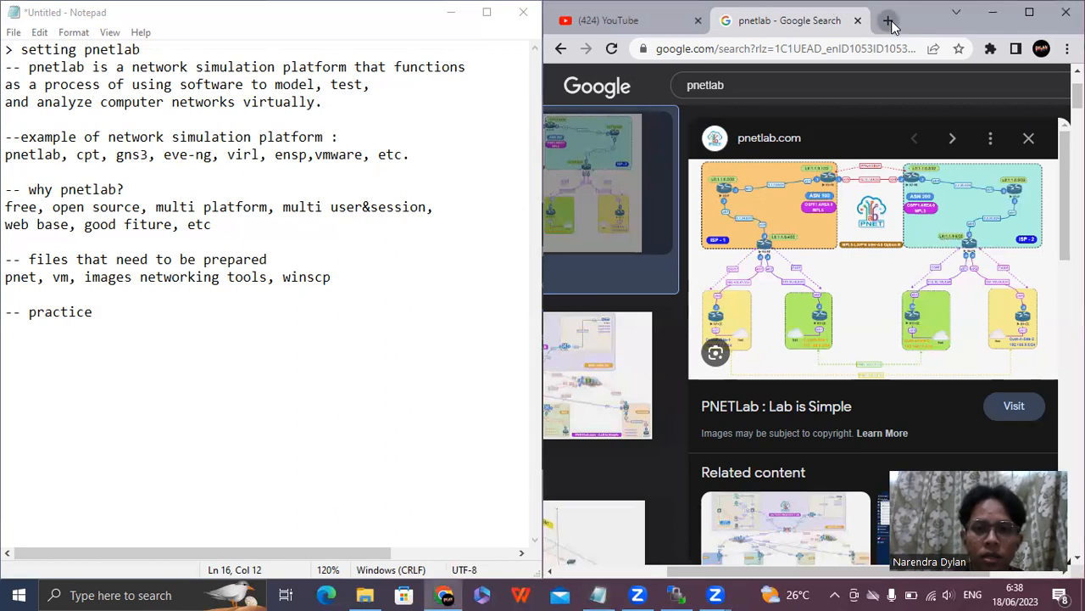
pyautogui.click(891, 21)
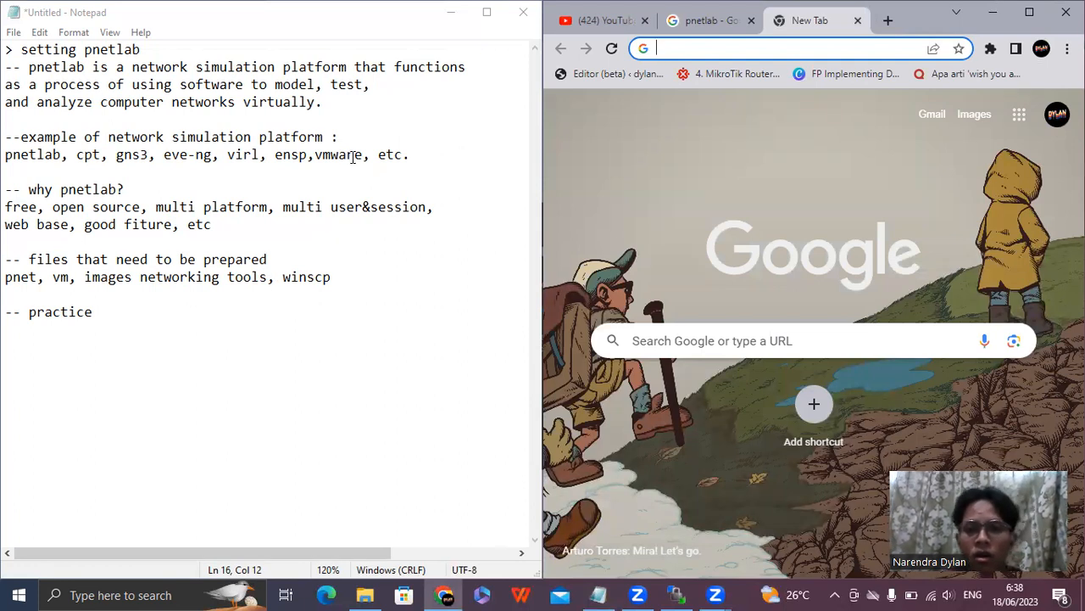
pyautogui.write('labhub.eu.org')
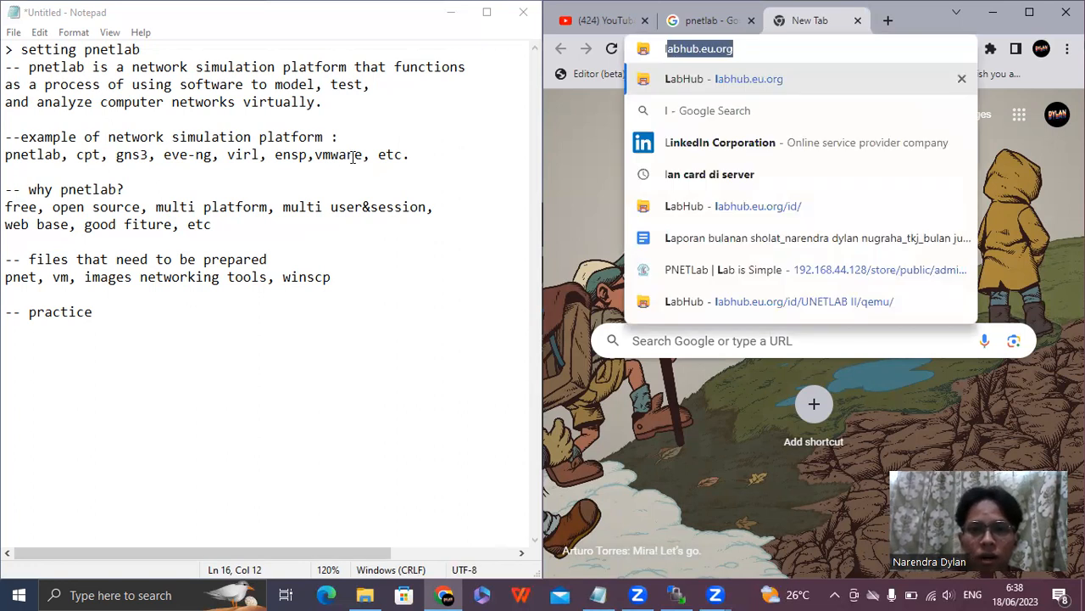
pyautogui.press('Return')
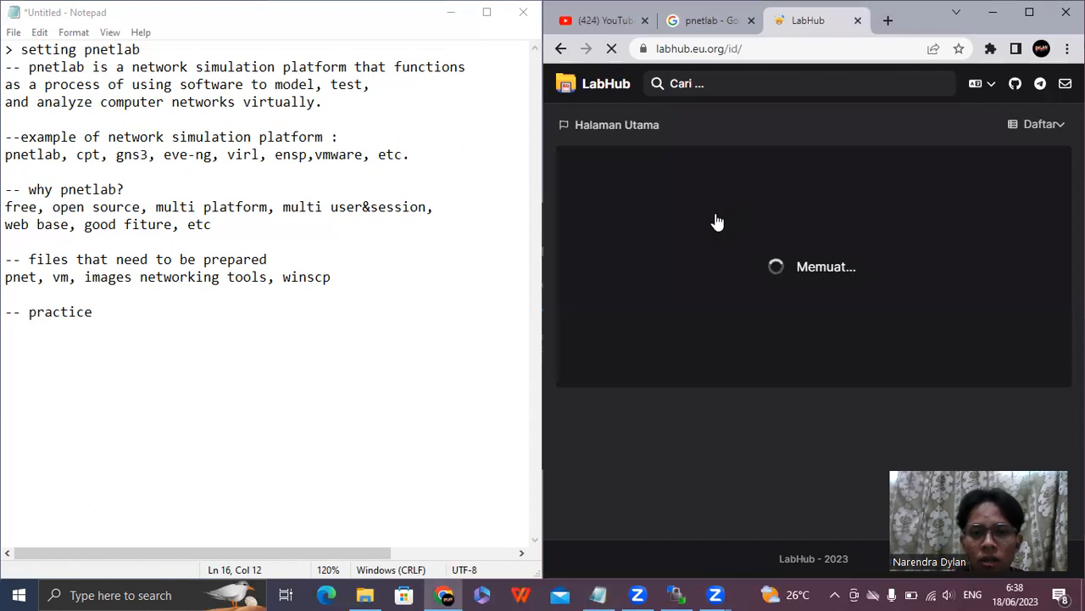
pyautogui.click(679, 223)
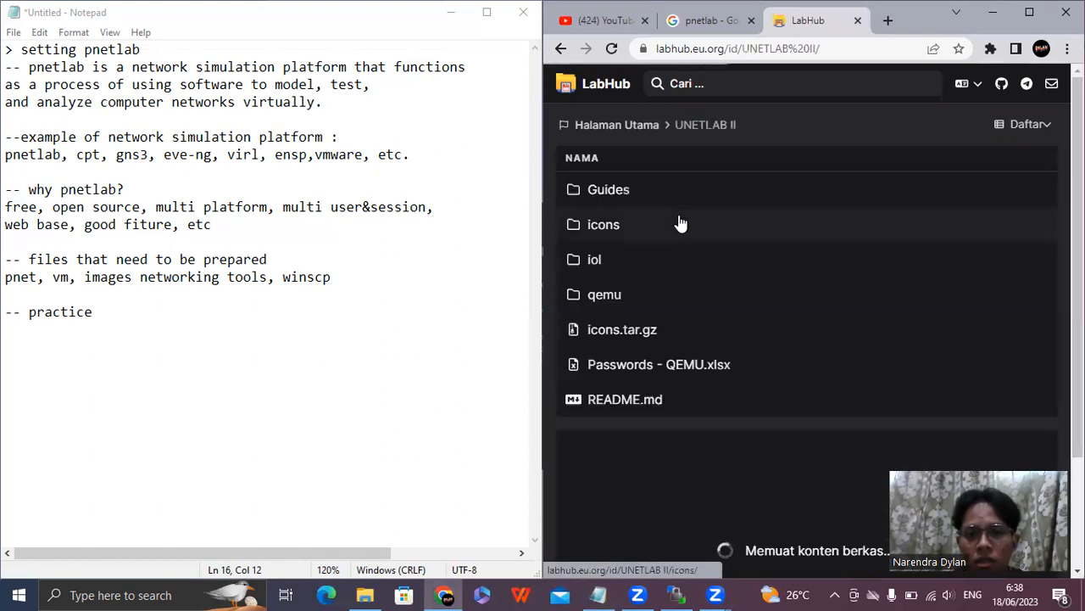
pyautogui.click(630, 296)
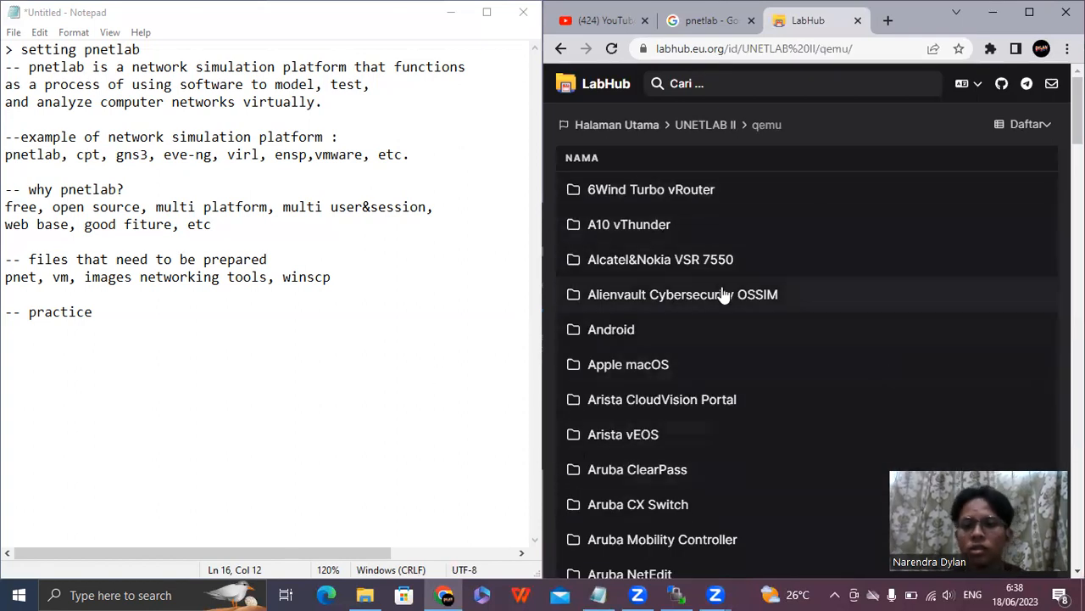
pyautogui.scroll(-5, 722, 434)
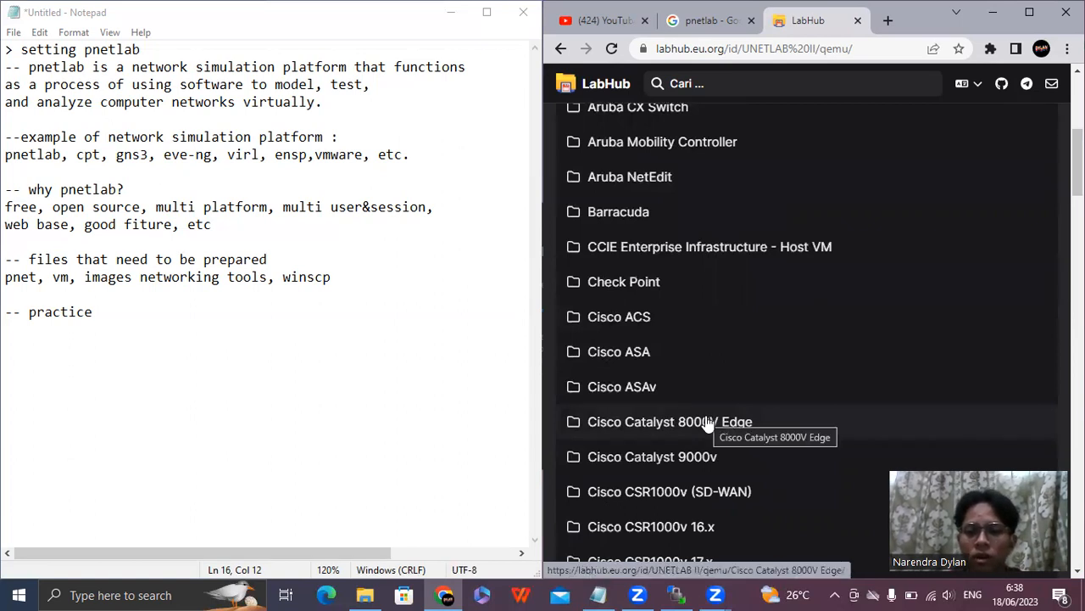
pyautogui.scroll(-12, 704, 420)
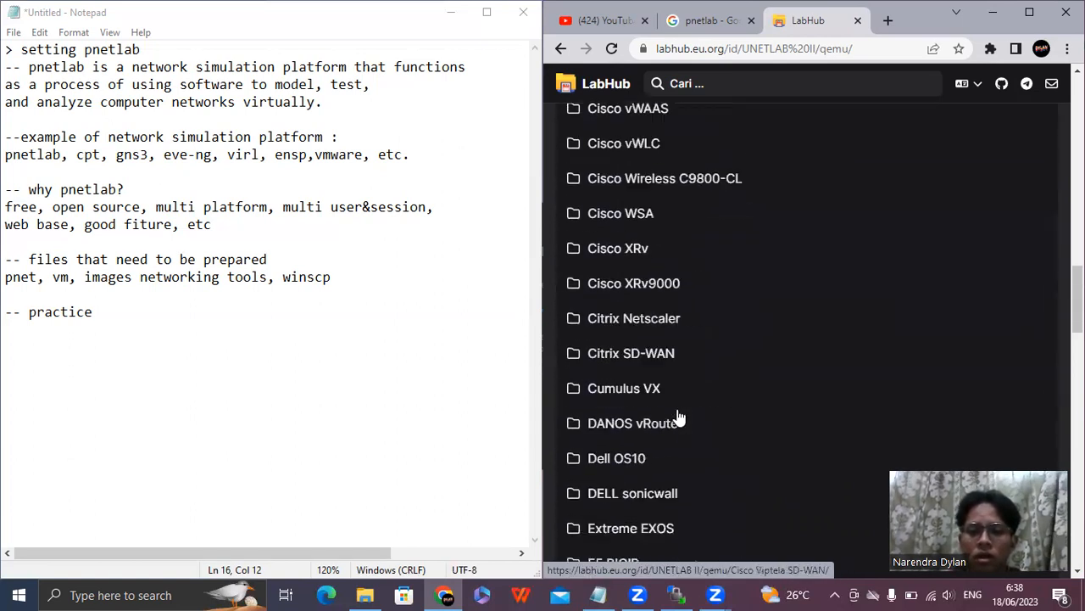
pyautogui.scroll(-4, 675, 417)
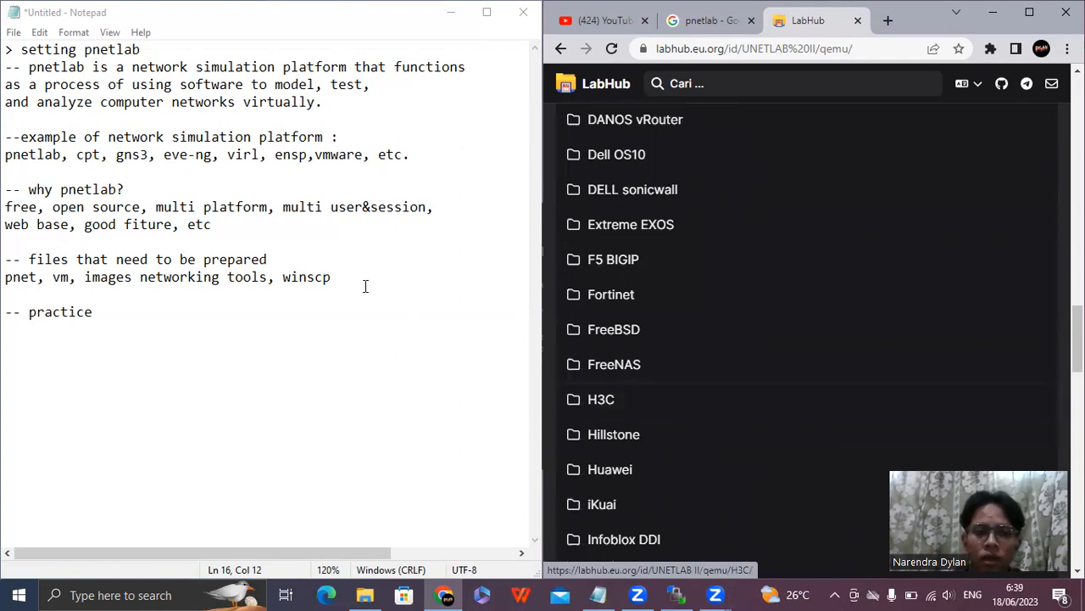
# Enter "download winscp" as a search query in another new browser tab.
pyautogui.click(887, 22)
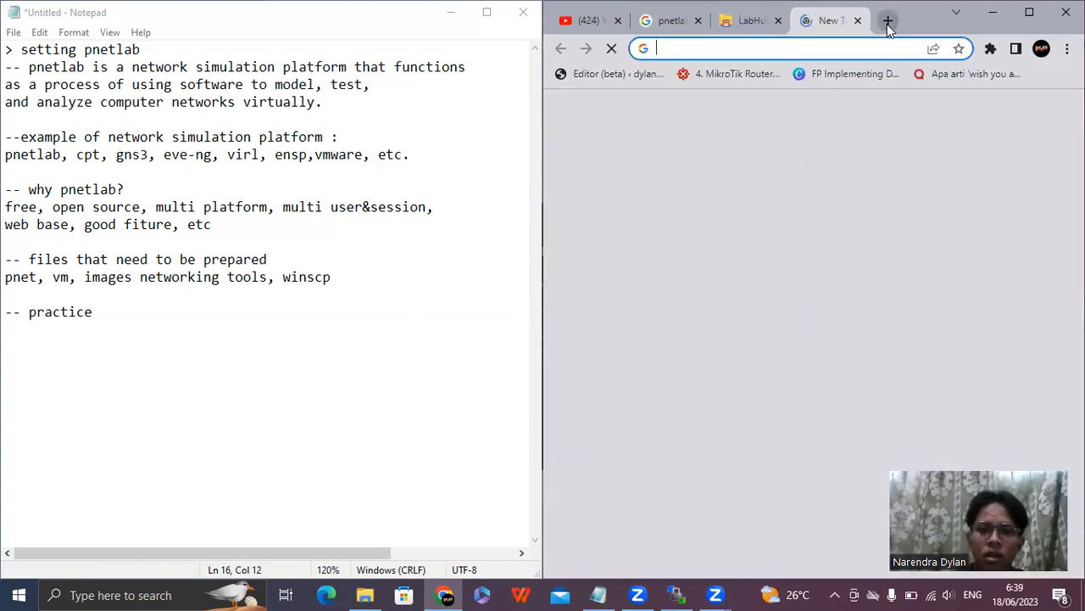
pyautogui.write('dow')
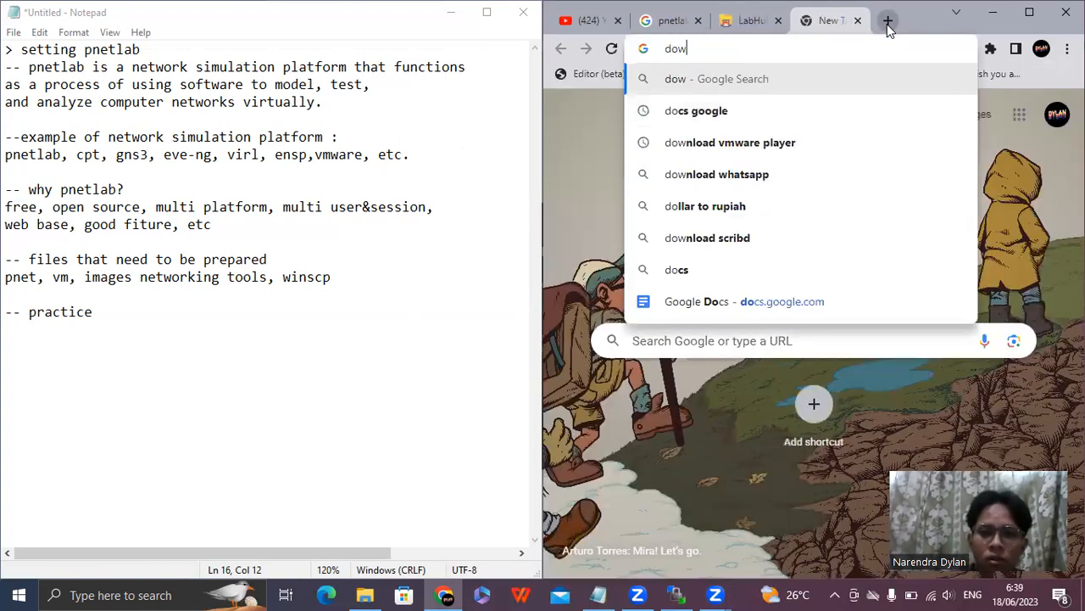
pyautogui.write('nload sncp')
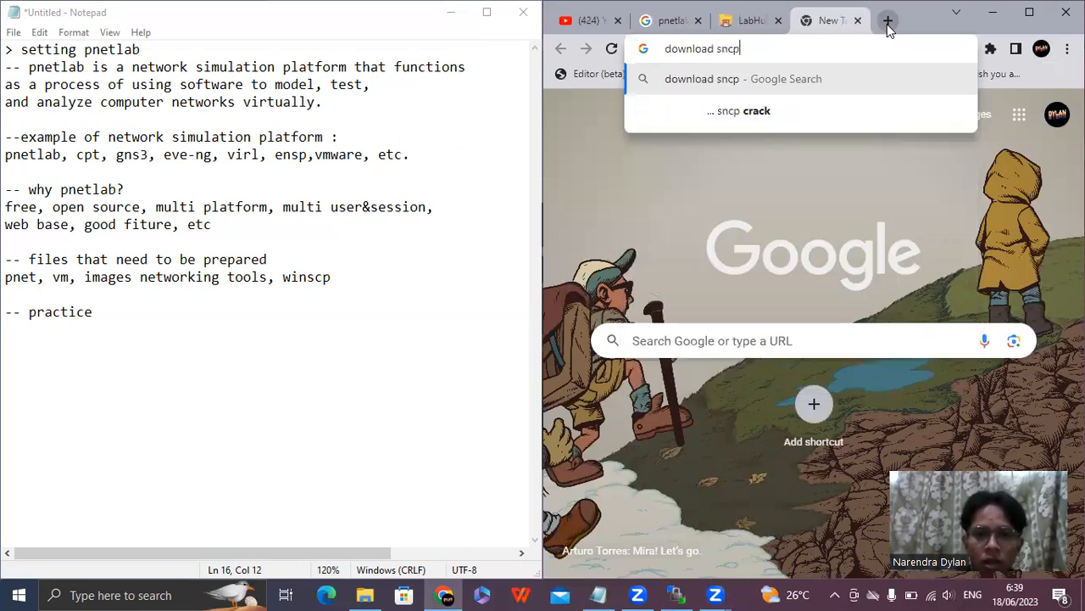
pyautogui.press('BackSpace')
pyautogui.press('BackSpace')
pyautogui.press('BackSpace')
pyautogui.press('BackSpace')
pyautogui.write('winscp')
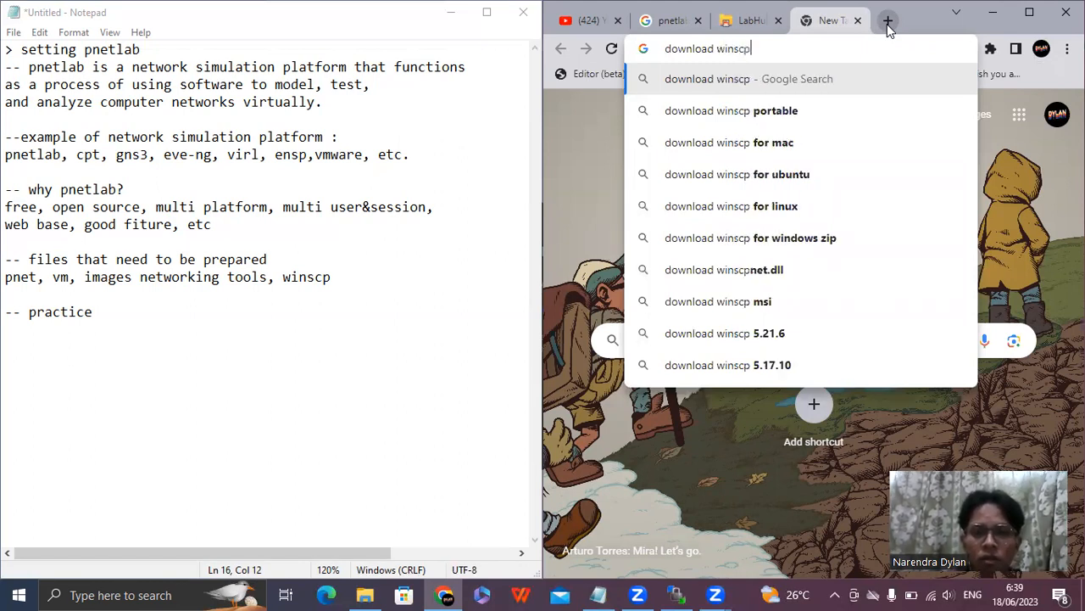
# Change the search query to "download vmware".
pyautogui.press('BackSpace')
pyautogui.press('BackSpace')
pyautogui.press('BackSpace')
pyautogui.press('BackSpace')
pyautogui.press('BackSpace')
pyautogui.press('BackSpace')
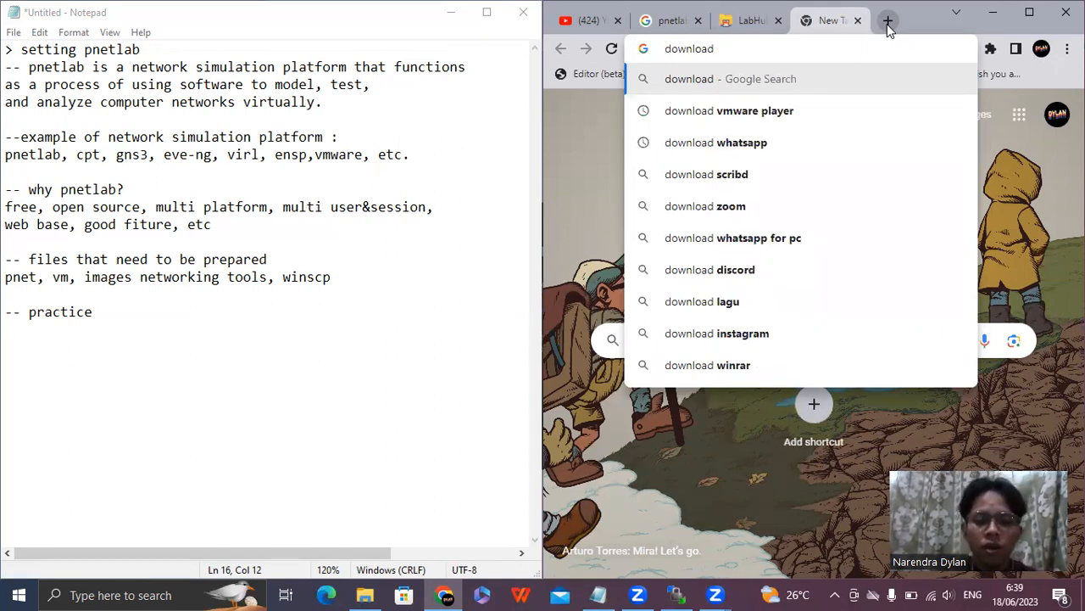
pyautogui.write('vmware')
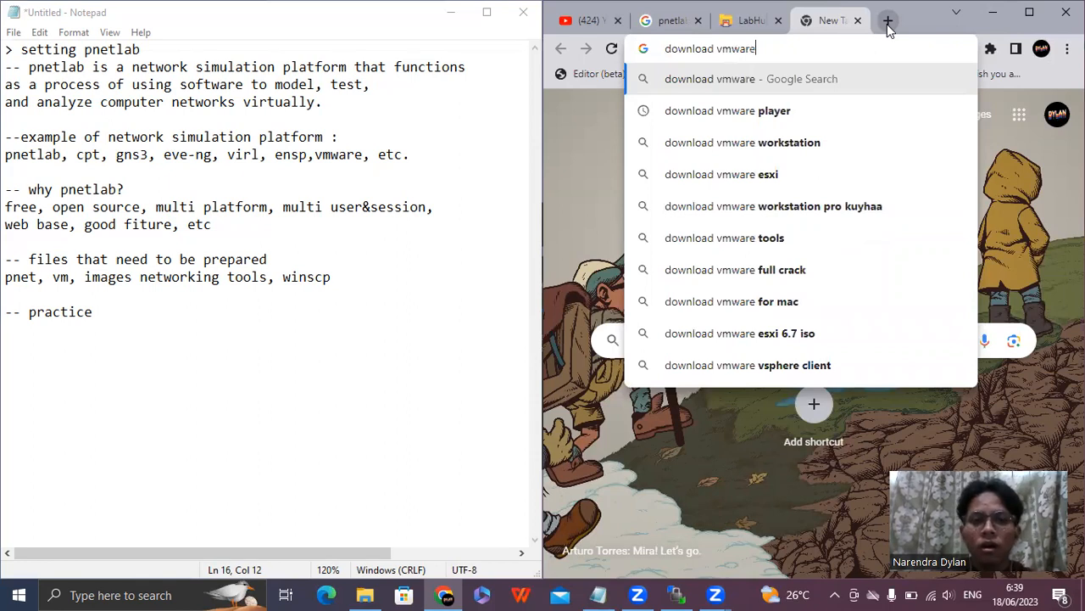
# Change the search query to "download virtual", and trim its last letters.
pyautogui.press('BackSpace')
pyautogui.press('BackSpace')
pyautogui.press('BackSpace')
pyautogui.press('BackSpace')
pyautogui.press('BackSpace')
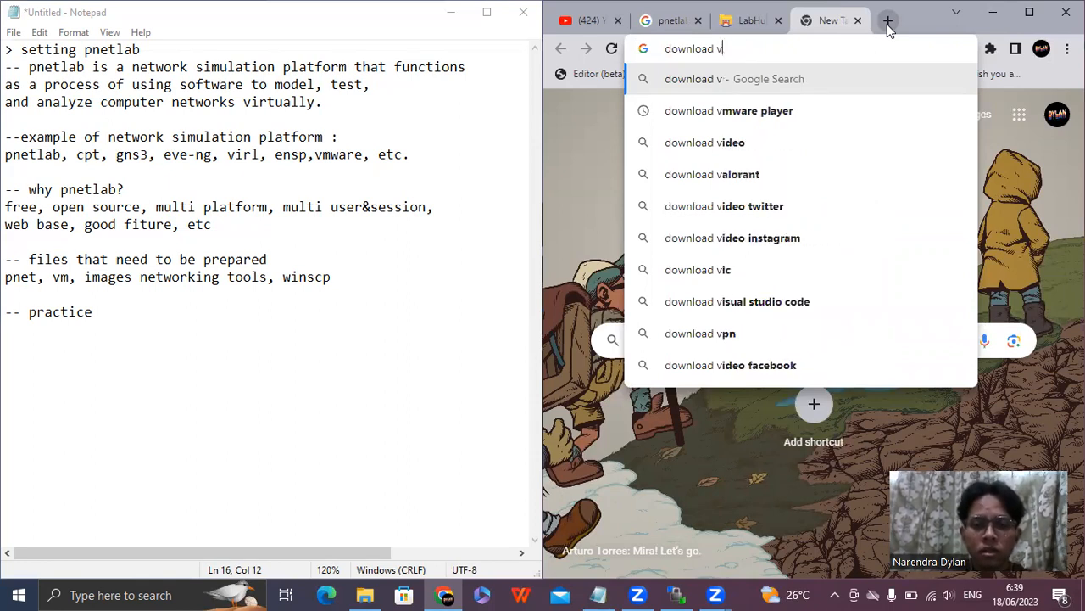
pyautogui.write('irtual')
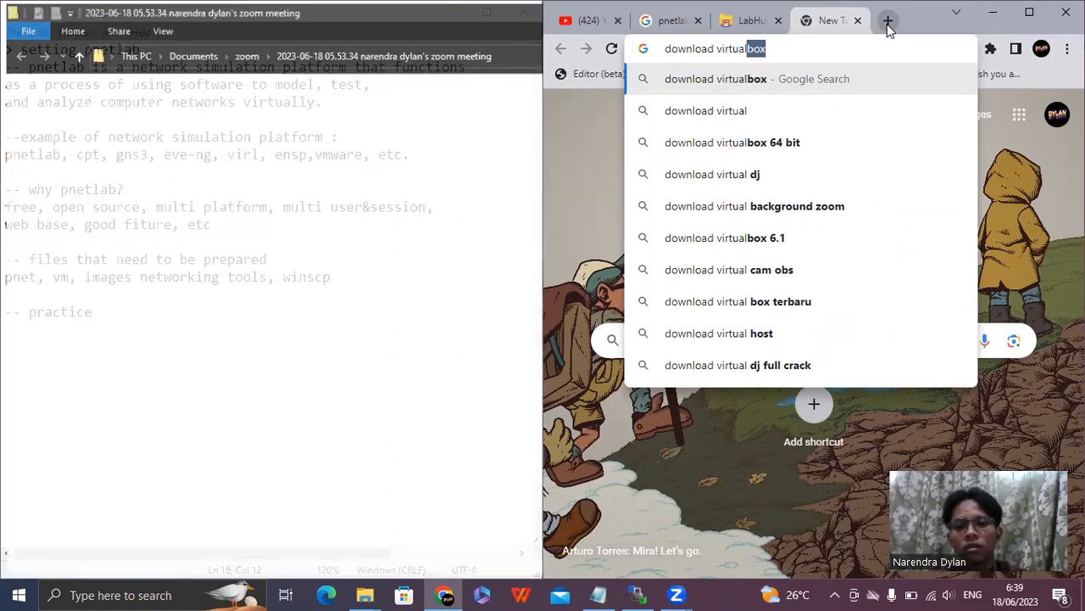
pyautogui.press('BackSpace')
pyautogui.press('BackSpace')
pyautogui.press('BackSpace')
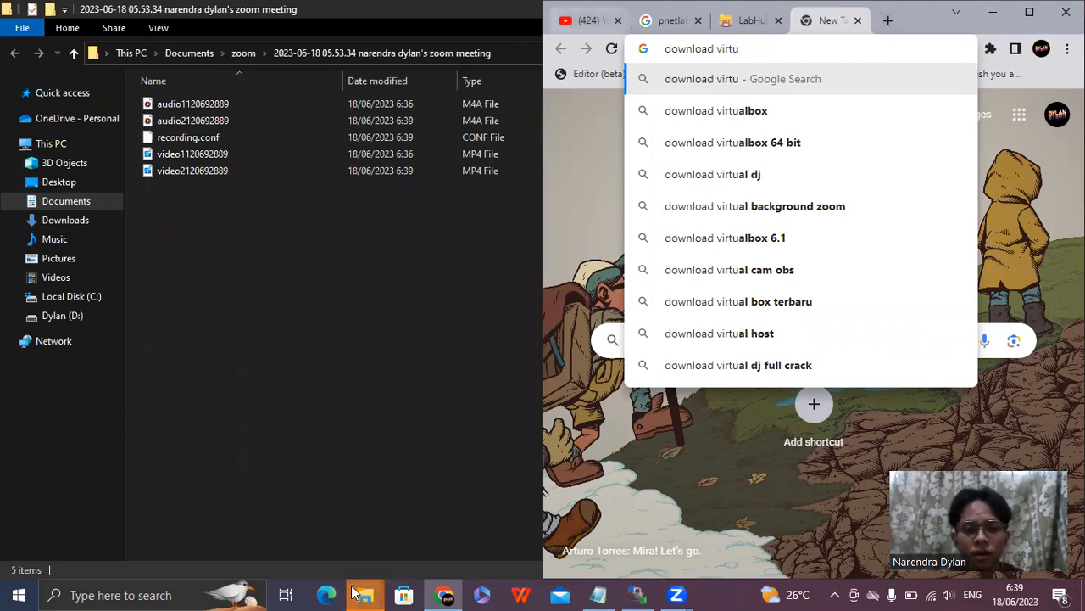
# Highlight the list of files to prepare in the Notepad notes, and add a new line below "-- practice".
pyautogui.moveTo(356, 594)
pyautogui.click(515, 476)
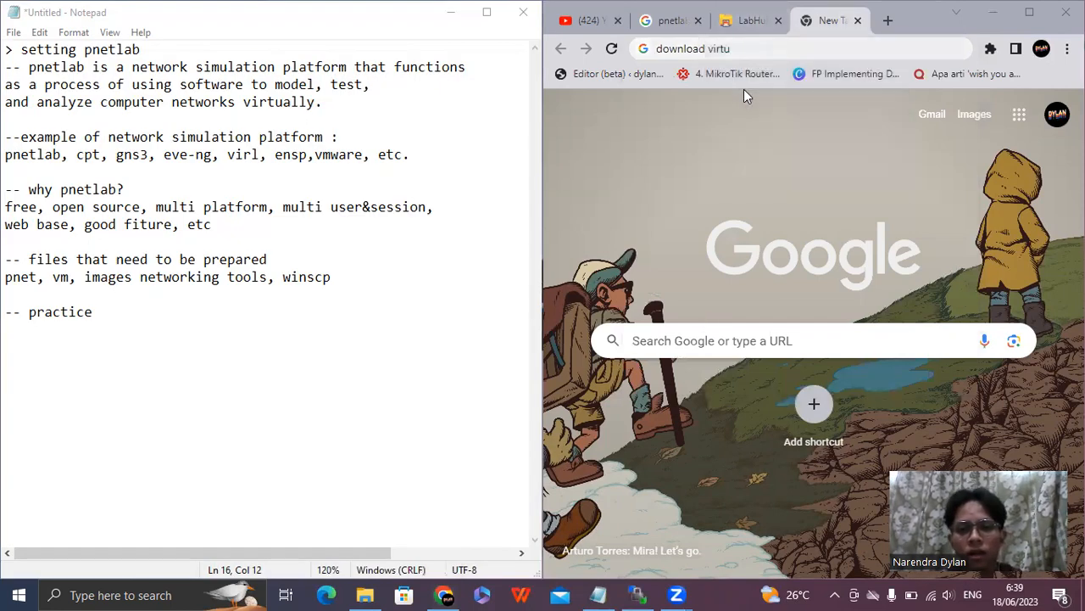
pyautogui.moveTo(337, 282); pyautogui.dragTo(7, 282)
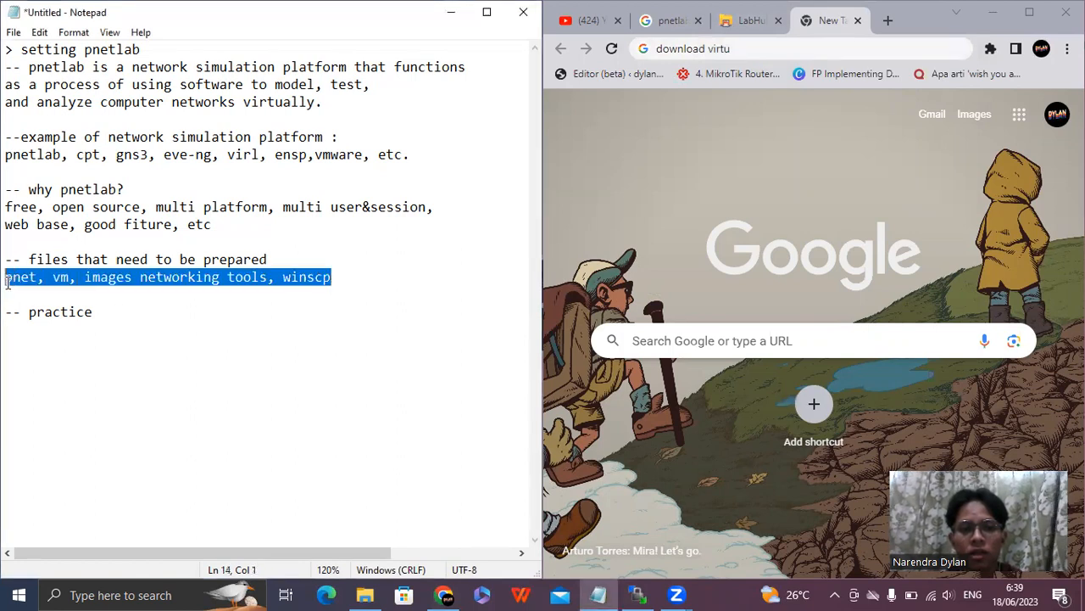
pyautogui.click(27, 336)
pyautogui.click(112, 315)
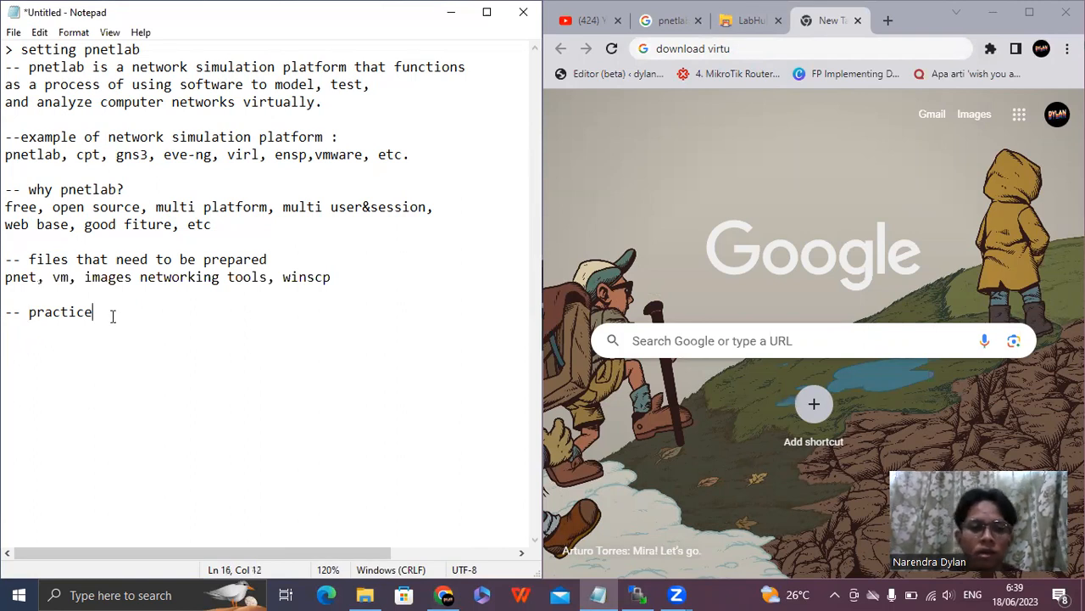
pyautogui.press('Return')
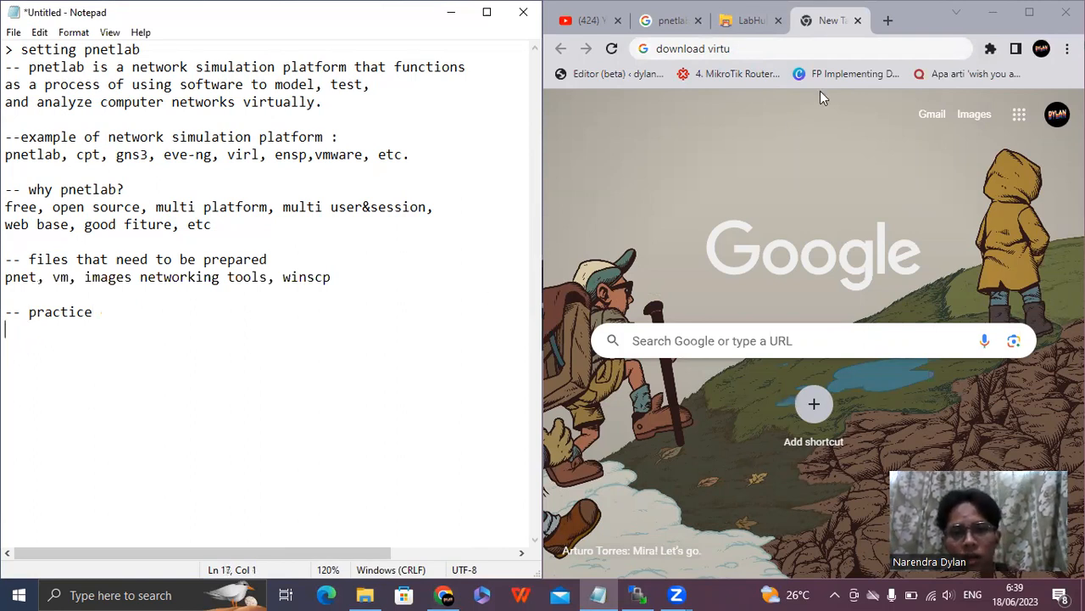
# Close the unused new tab and the LabHub tab, and open the "setting pnetlab" folder on drive D: in File Explorer.
pyautogui.click(858, 21)
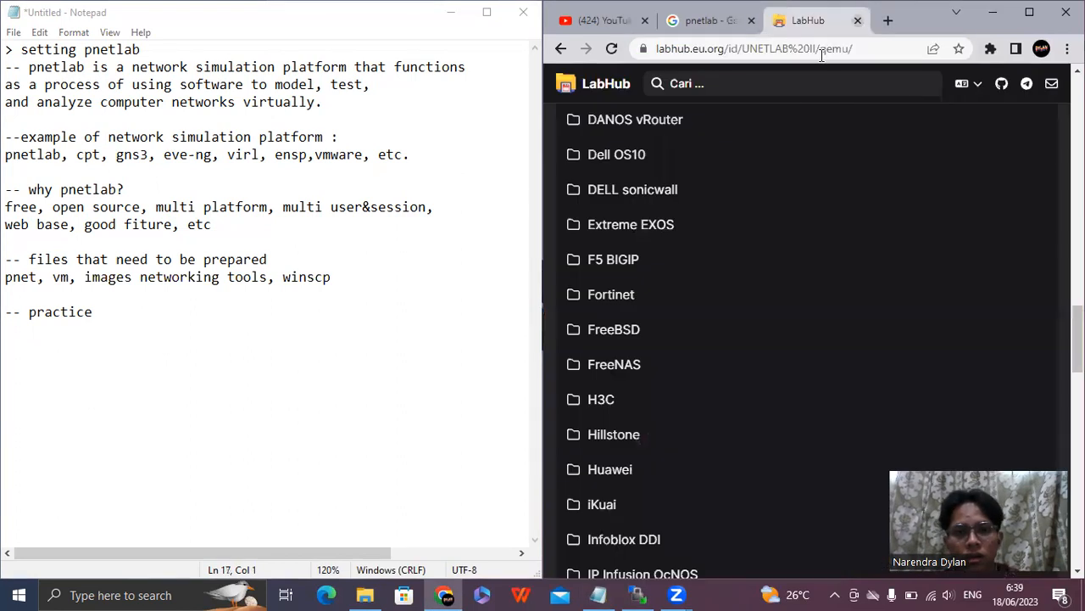
pyautogui.click(857, 20)
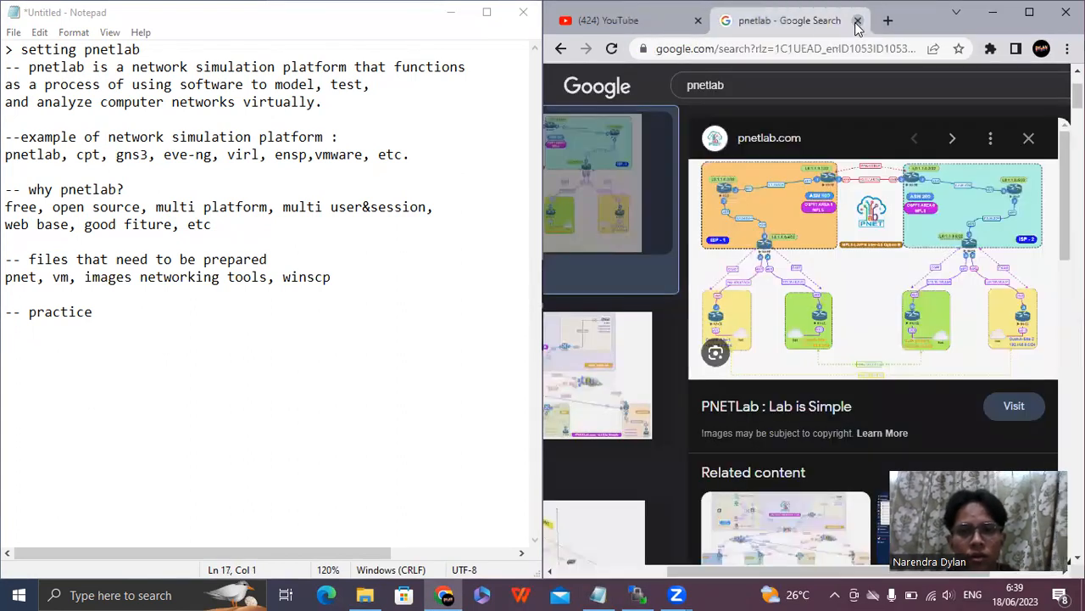
pyautogui.click(364, 594)
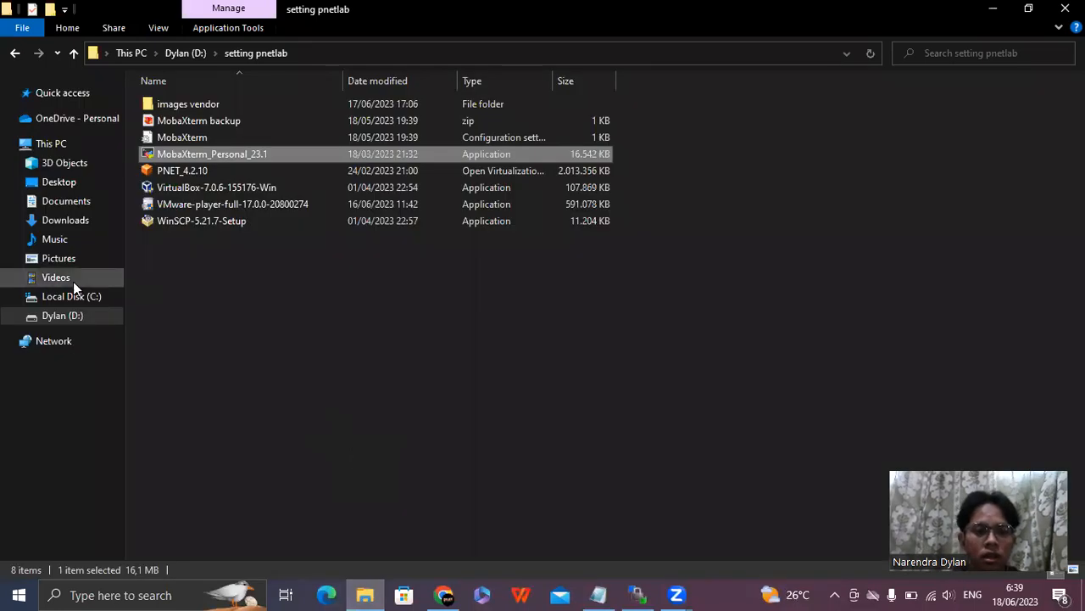
pyautogui.click(77, 316)
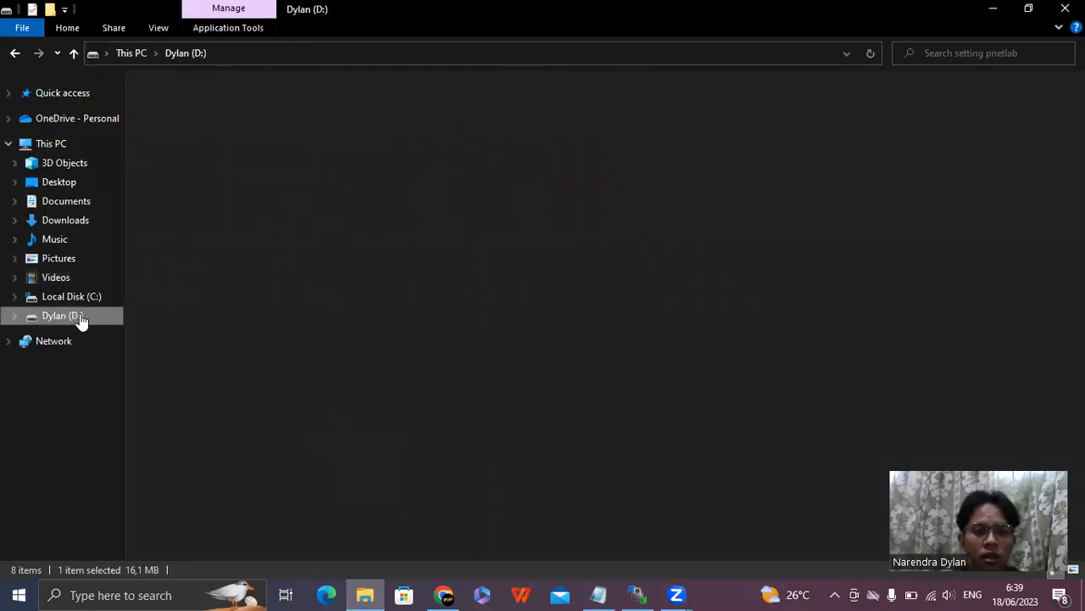
pyautogui.doubleClick(200, 187)
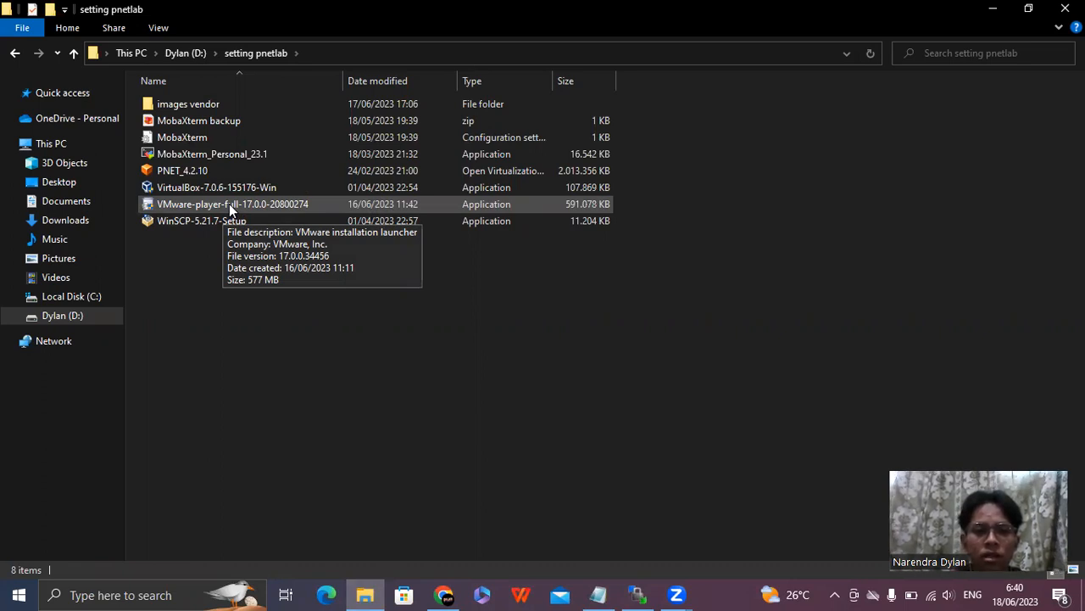
pyautogui.click(229, 204)
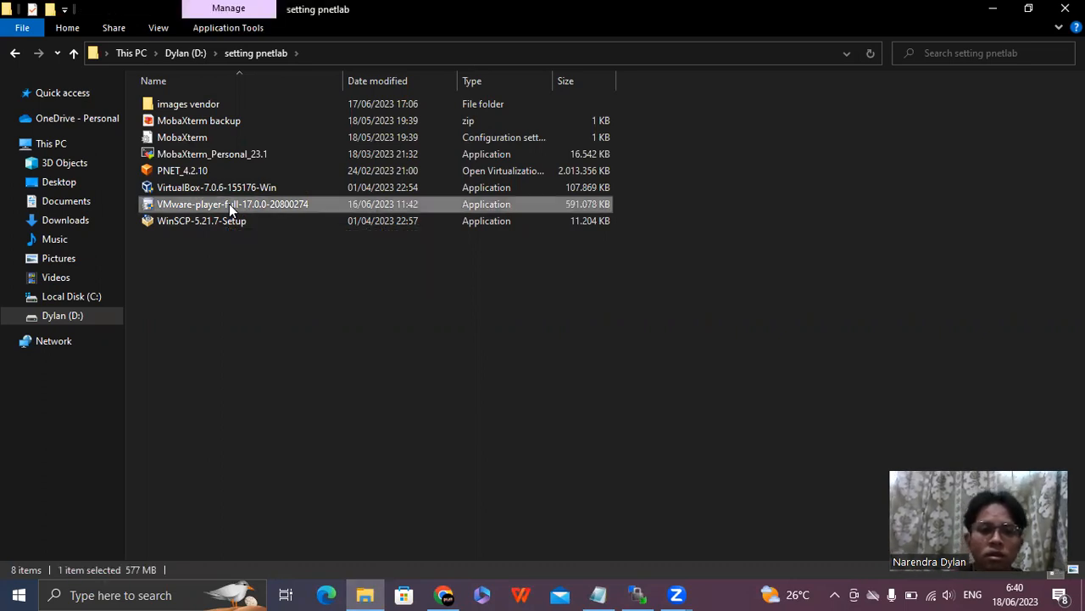
pyautogui.click(302, 367)
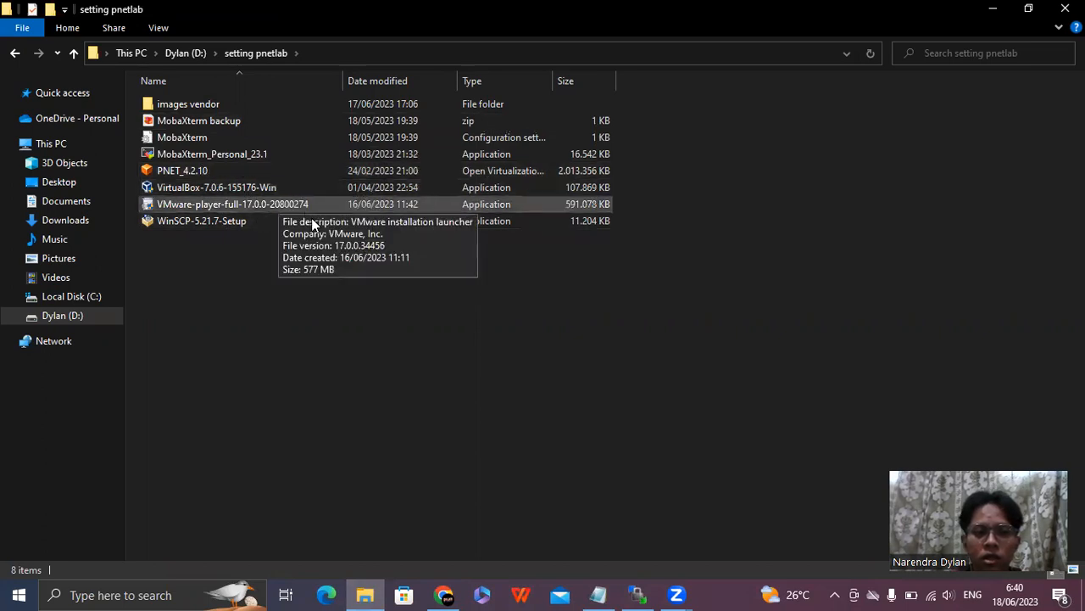
# Open the PNET_4.2.10 virtualization archive with VMware Player to import it.
pyautogui.click(191, 168)
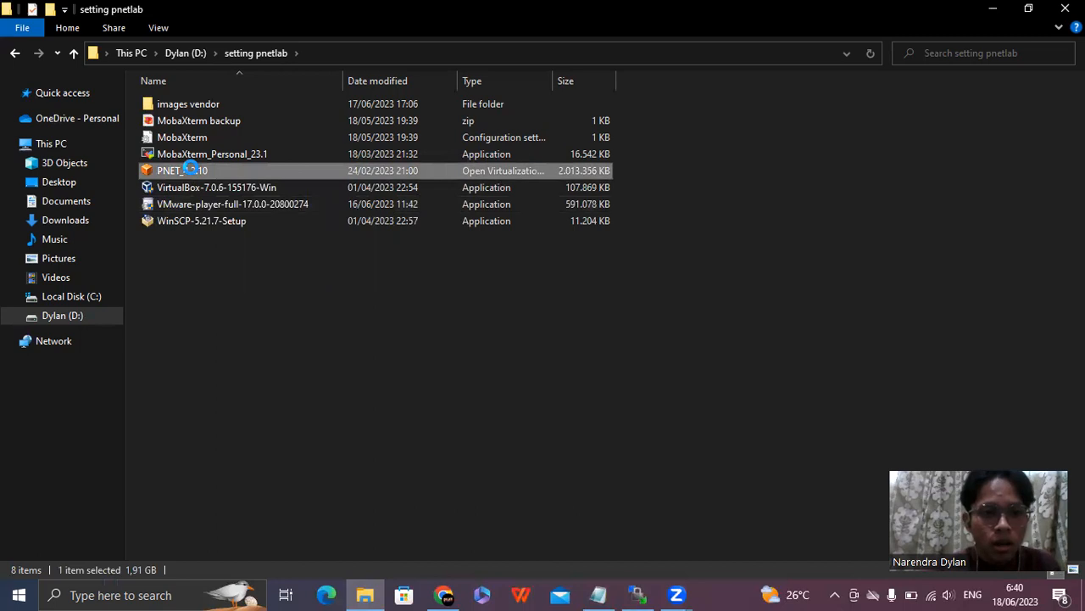
pyautogui.rightClick(195, 170)
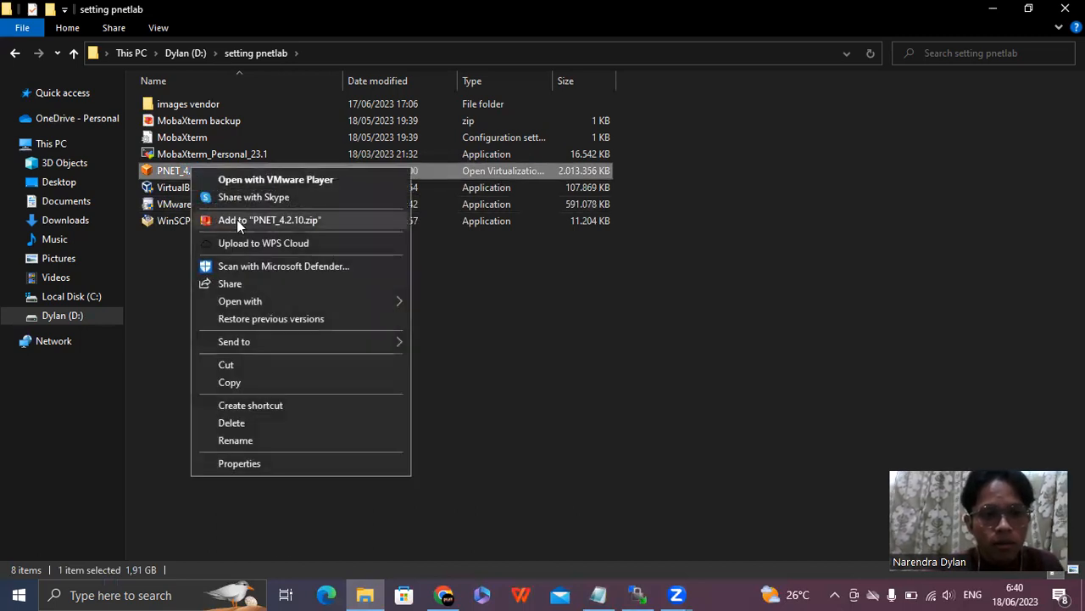
pyautogui.moveTo(258, 301)
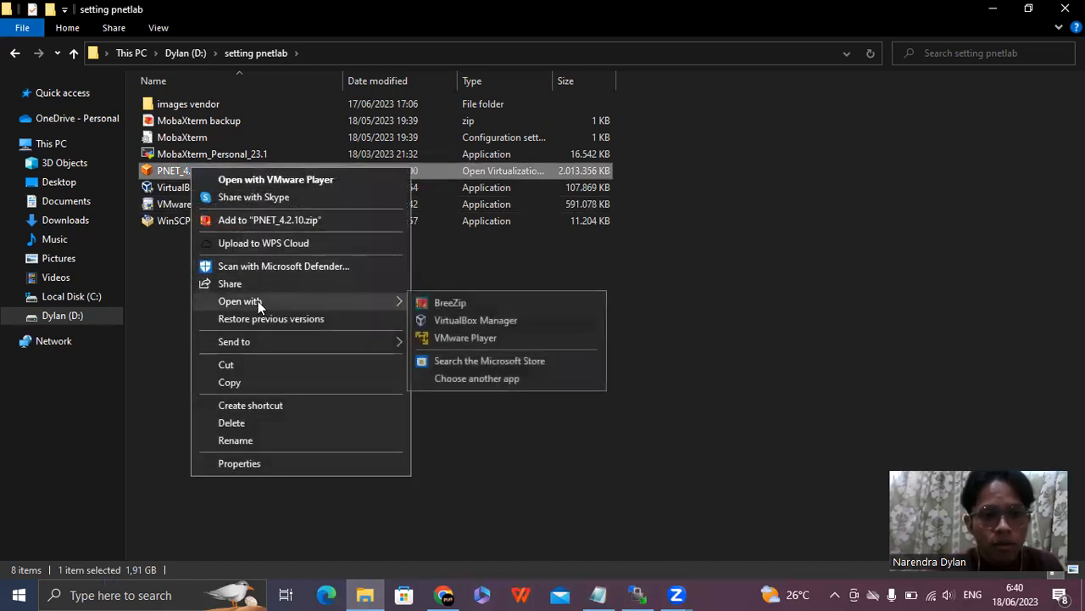
pyautogui.click(532, 339)
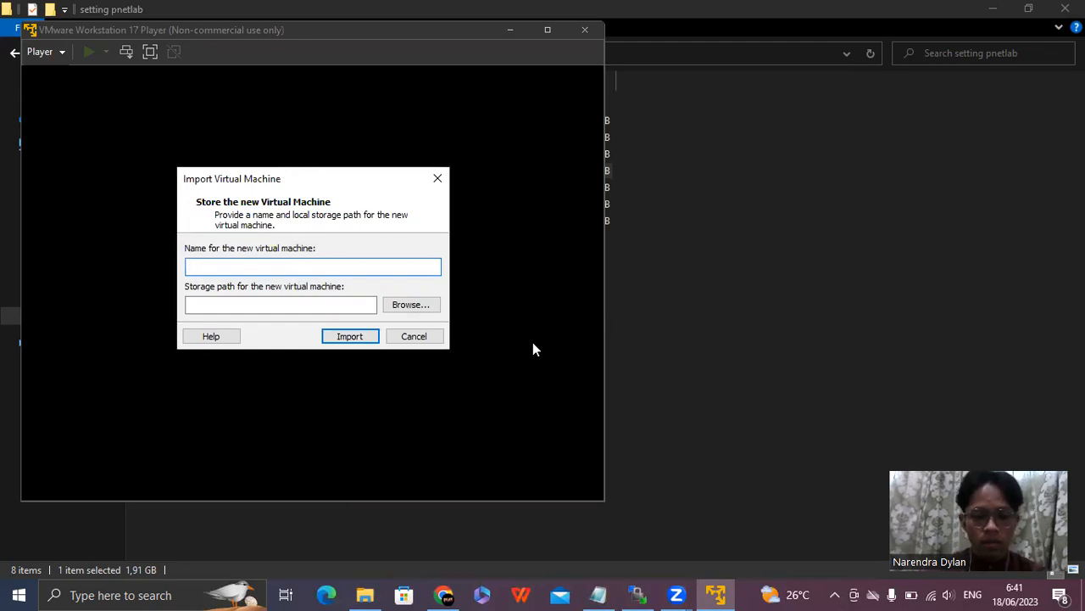
# Name the new virtual machine "learning" and import it to the default storage path.
pyautogui.write('le')
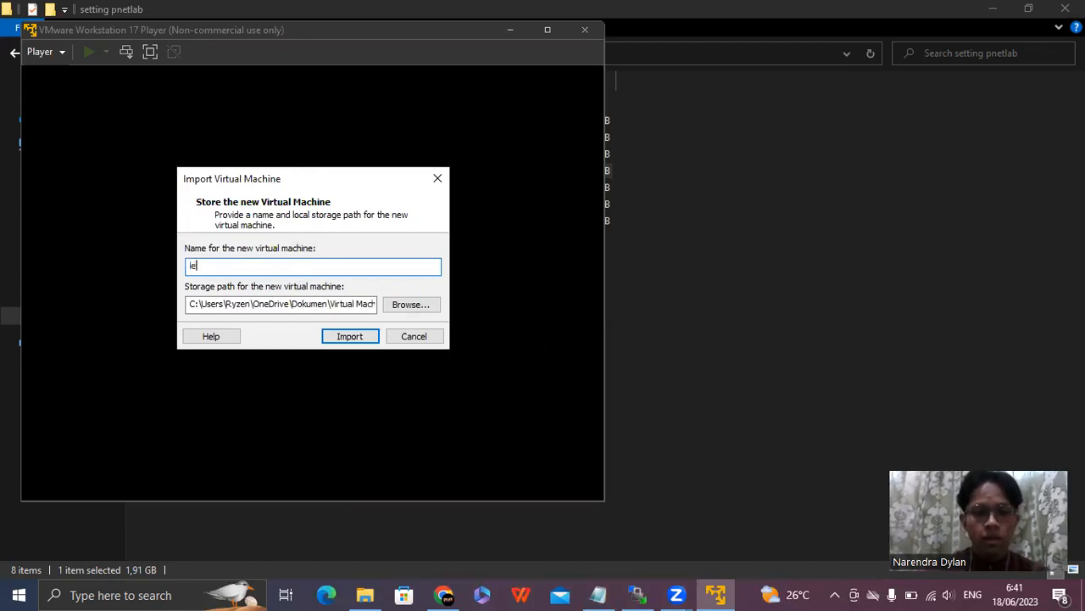
pyautogui.write('arnn')
pyautogui.press('BackSpace')
pyautogui.press('BackSpace')
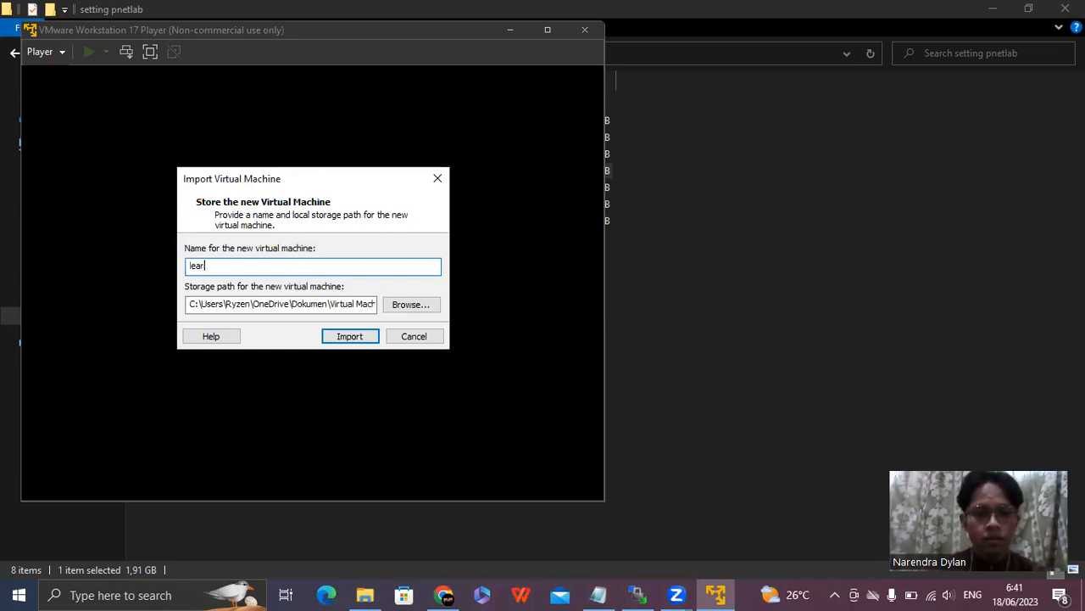
pyautogui.write('ning')
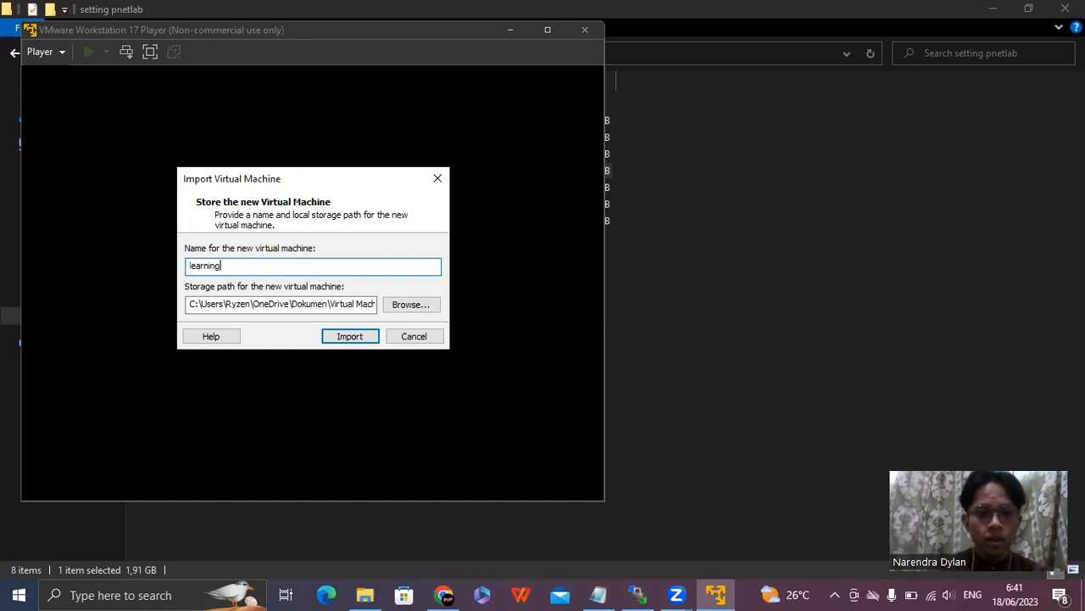
pyautogui.write('-cisco')
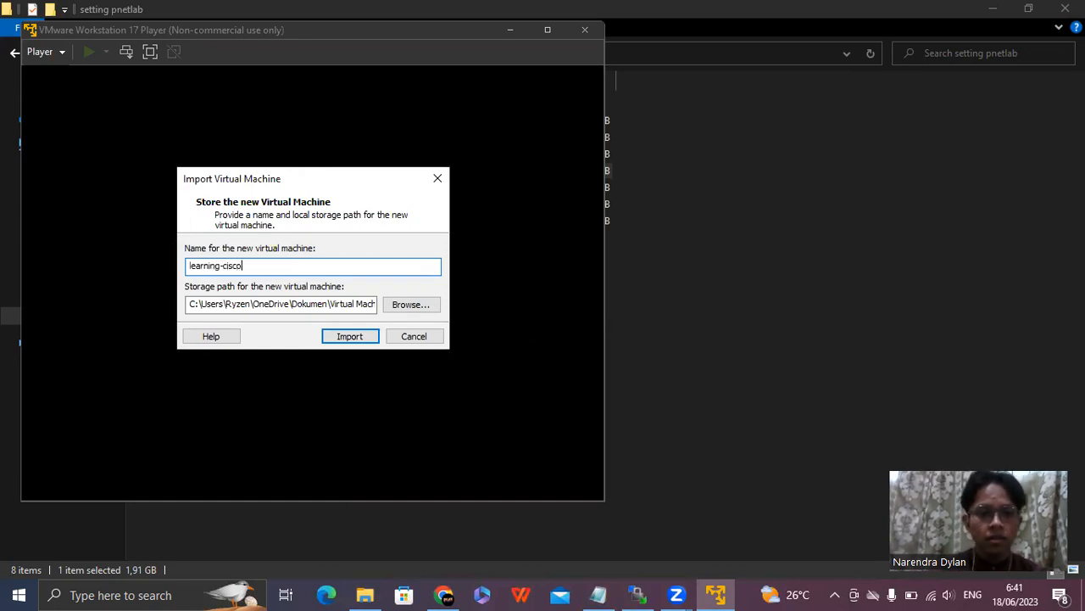
pyautogui.press('BackSpace')
pyautogui.press('BackSpace')
pyautogui.press('BackSpace')
pyautogui.press('BackSpace')
pyautogui.press('BackSpace')
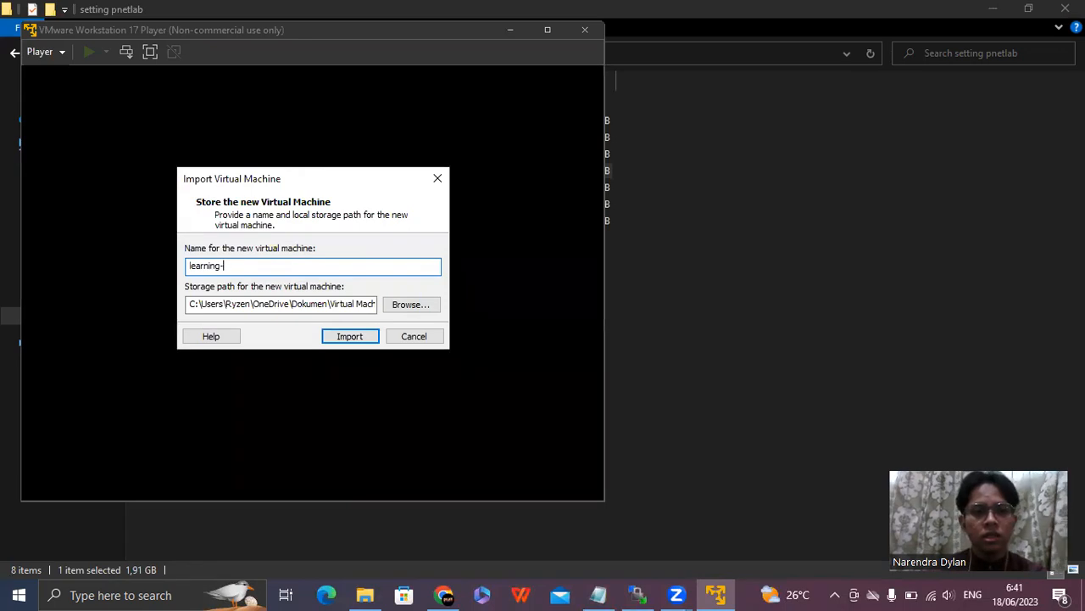
pyautogui.press('BackSpace')
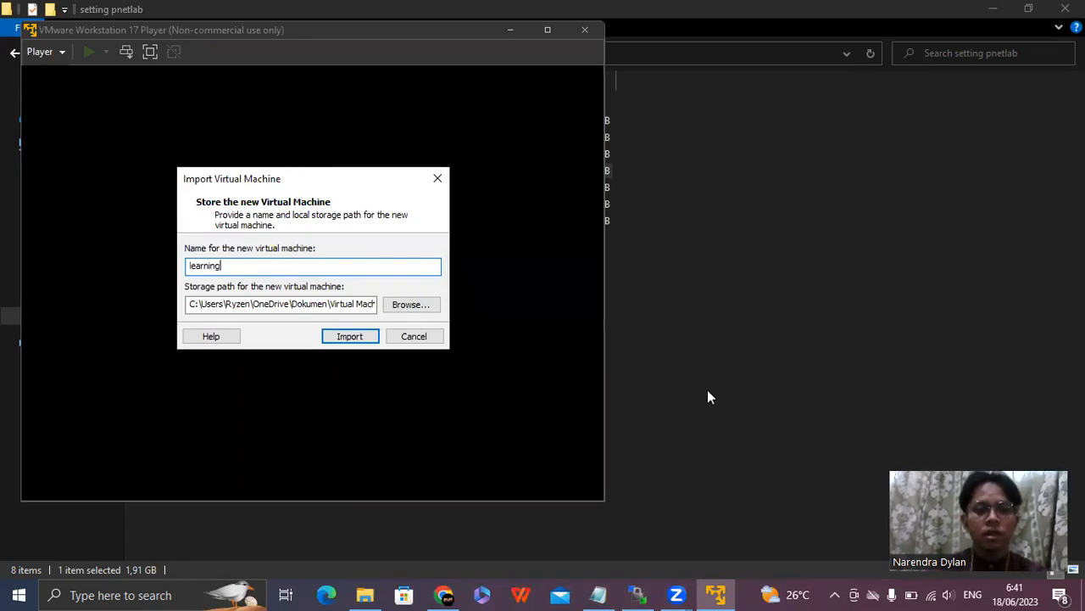
pyautogui.click(344, 337)
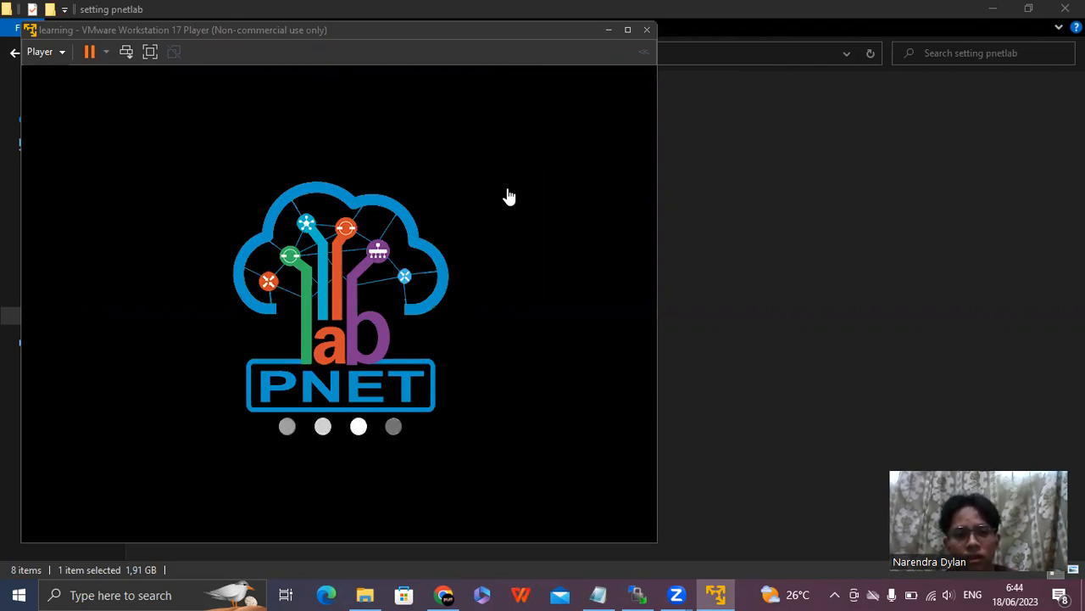
# Move the running virtual machine's window clear of the file list and maximize it.
pyautogui.click(387, 103)
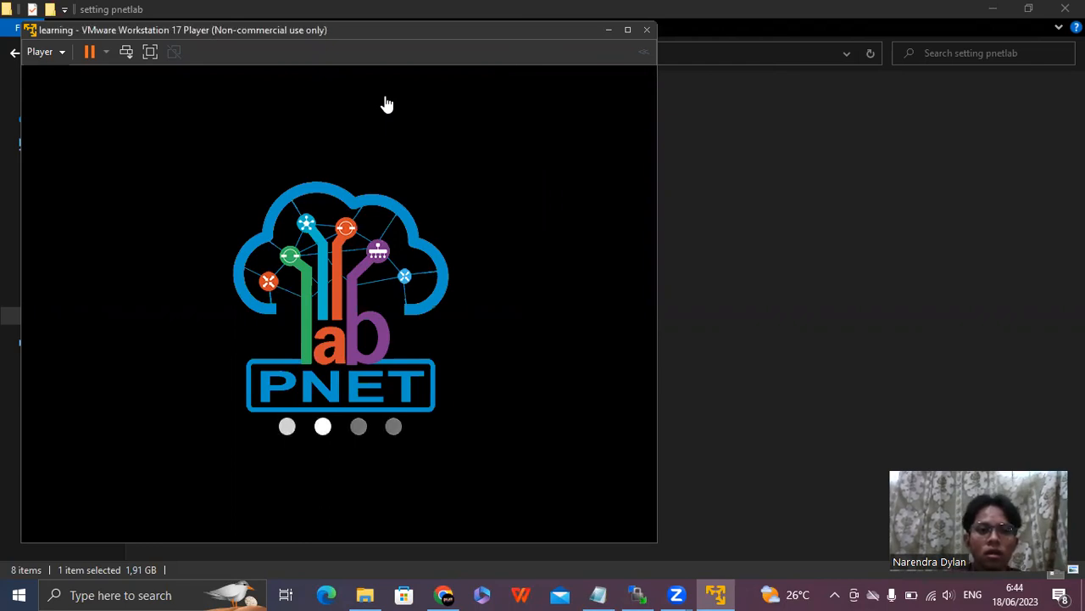
pyautogui.moveTo(386, 31); pyautogui.dragTo(823, 44)
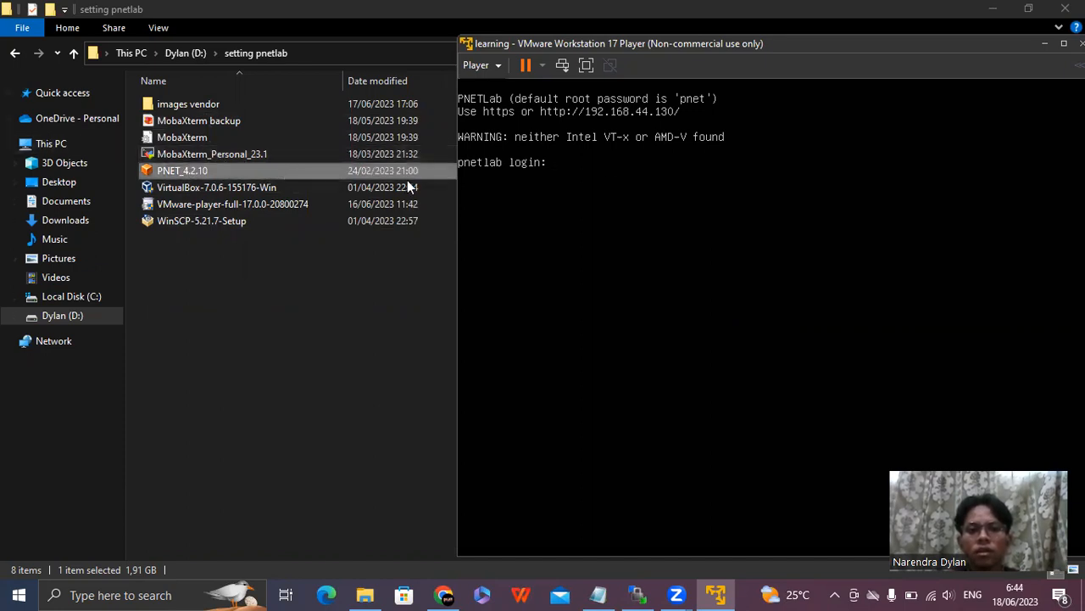
pyautogui.moveTo(738, 44); pyautogui.dragTo(538, 83)
pyautogui.click(859, 81)
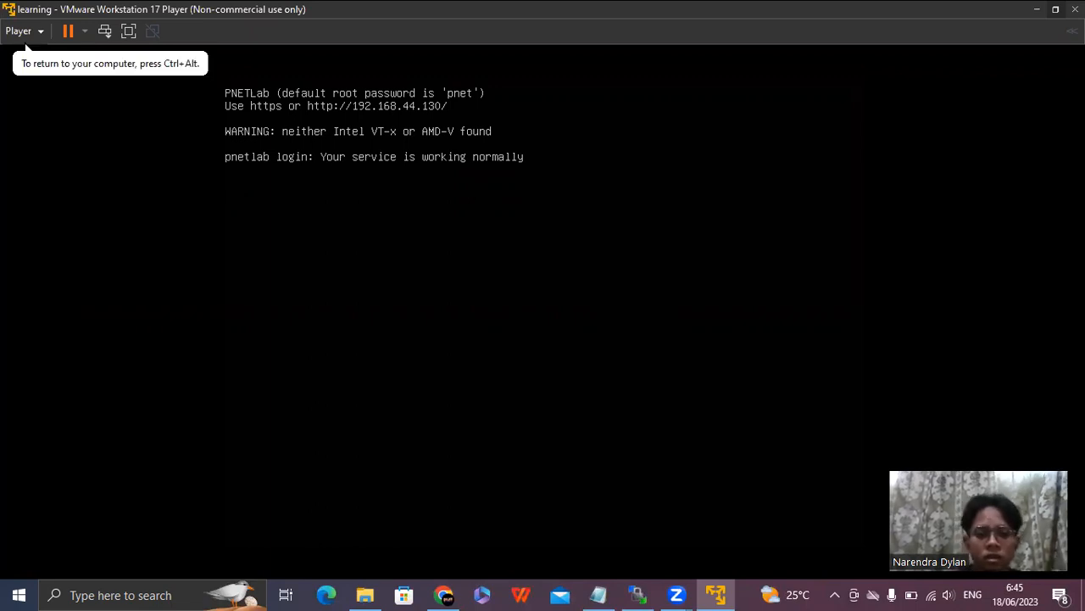
# Bring up a fresh pnetlab login prompt and try to log in as admin.
pyautogui.press('Return')
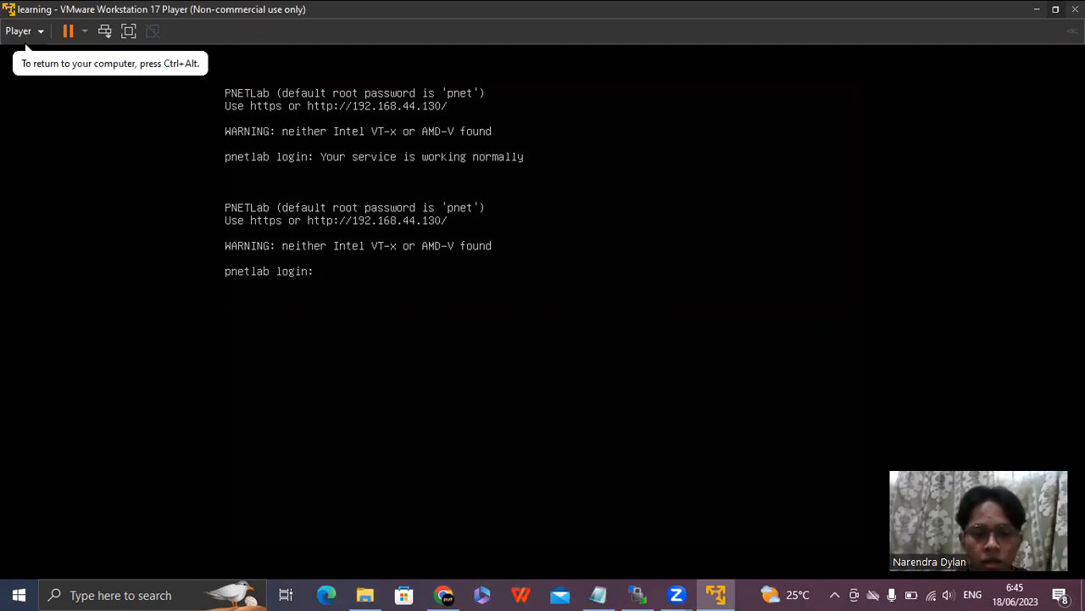
pyautogui.write('r')
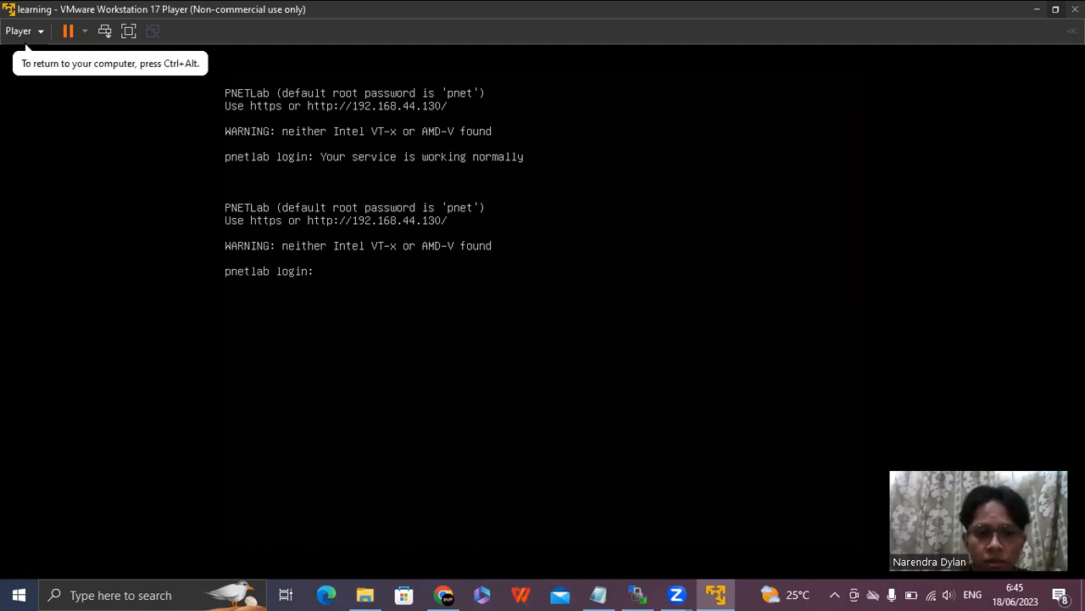
pyautogui.write('ad')
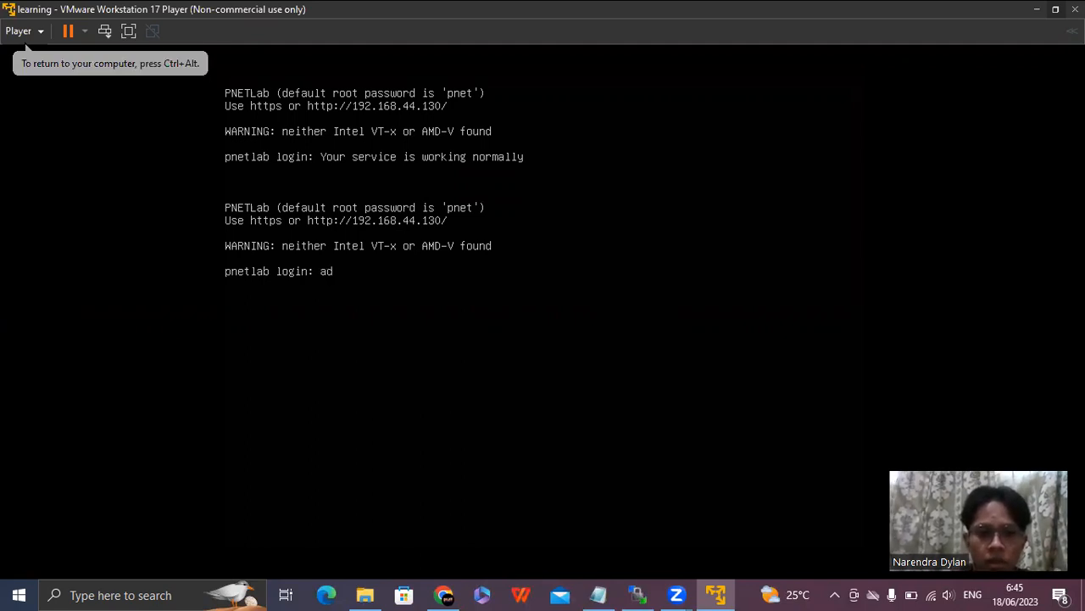
pyautogui.write('min')
pyautogui.press('Return')
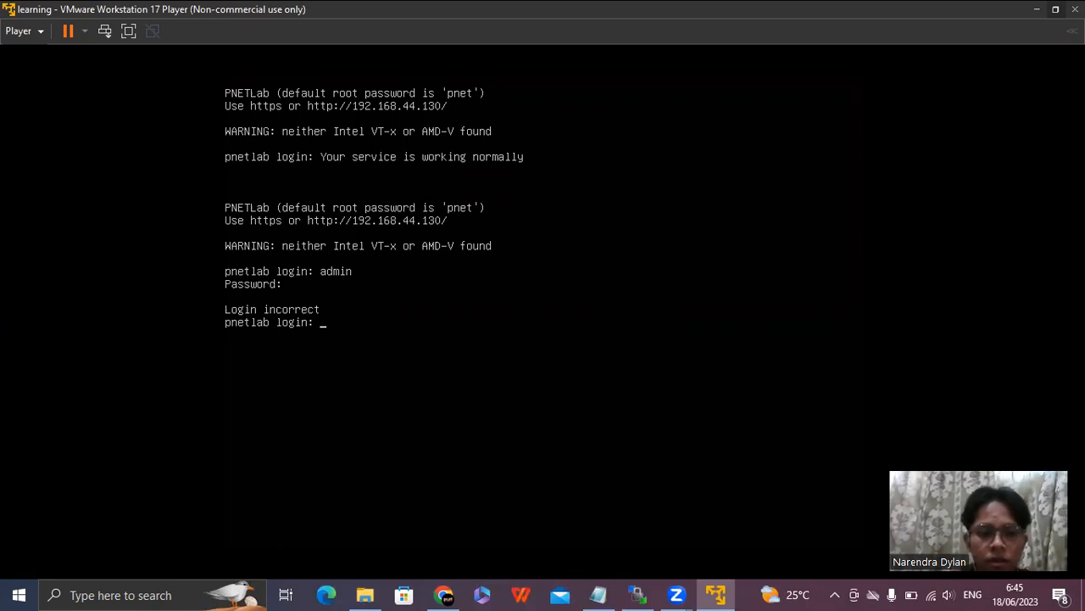
# Log in to the pnetlab console as root with the root password.
pyautogui.write('roo')
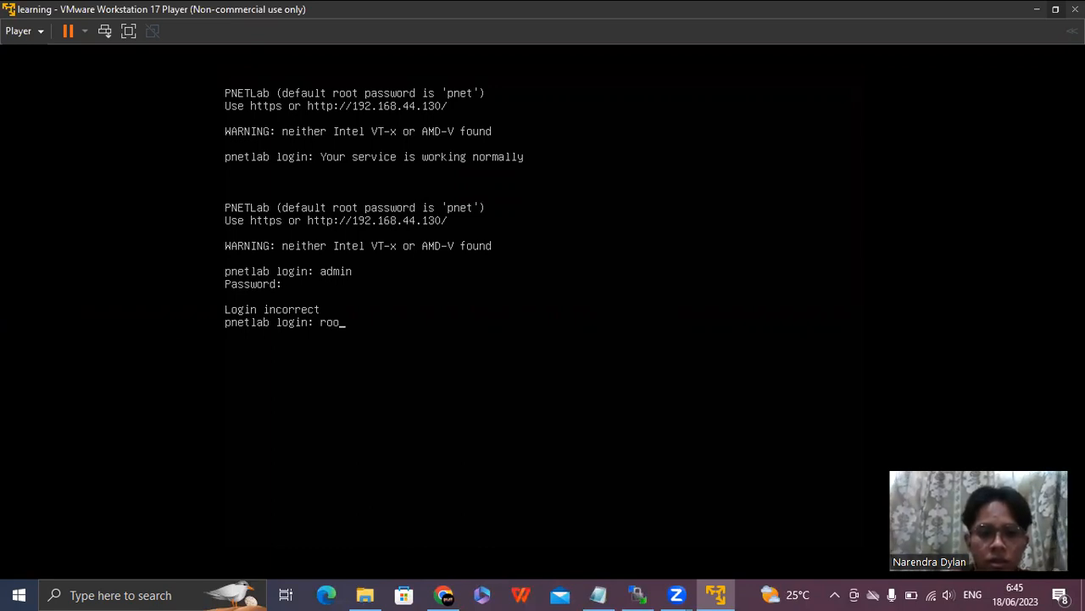
pyautogui.write('t')
pyautogui.press('Return')
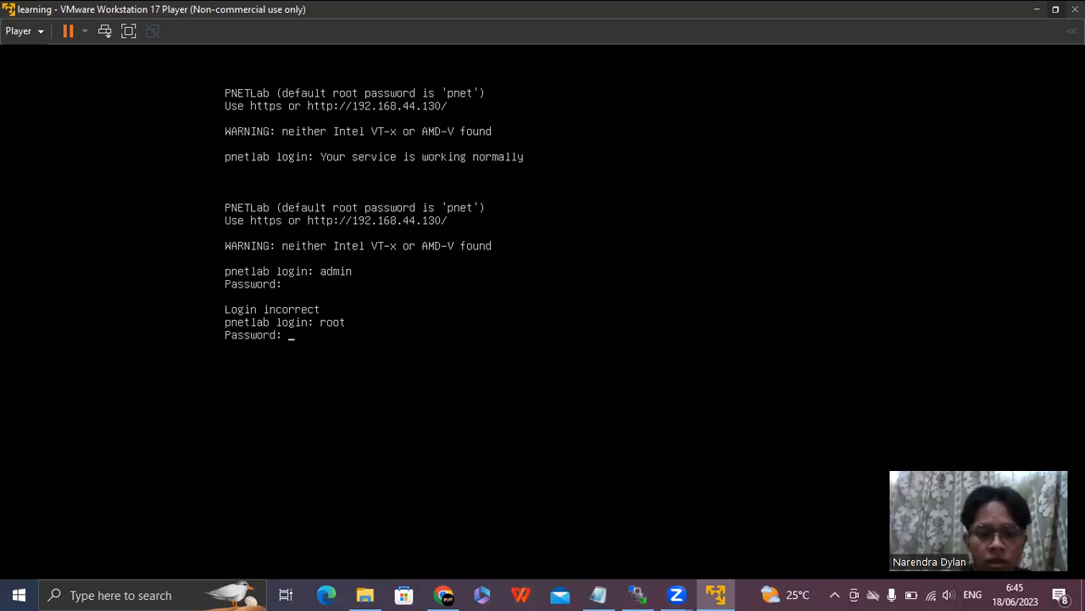
pyautogui.press('Return')
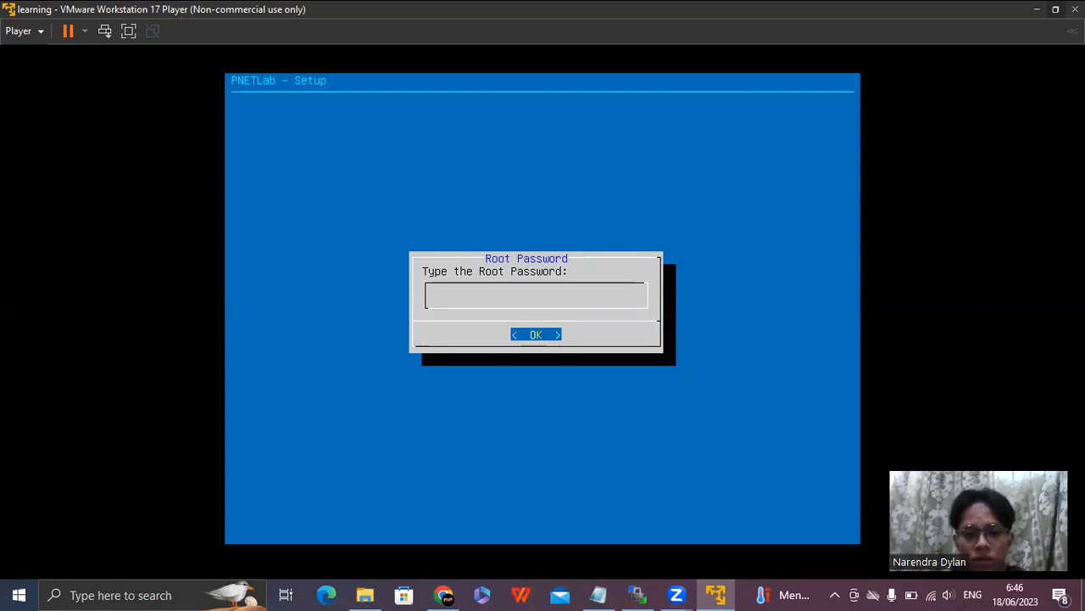
# Enter and repeat the root password in PNETLab Setup, and accept example.com as the DNS domain name.
pyautogui.press('Return')
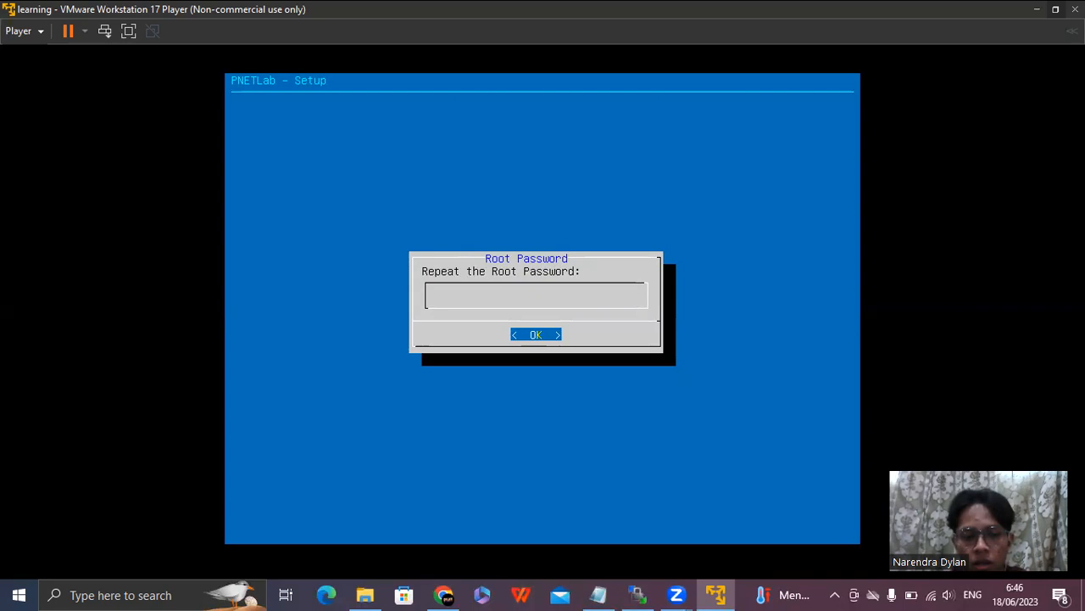
pyautogui.press('Return')
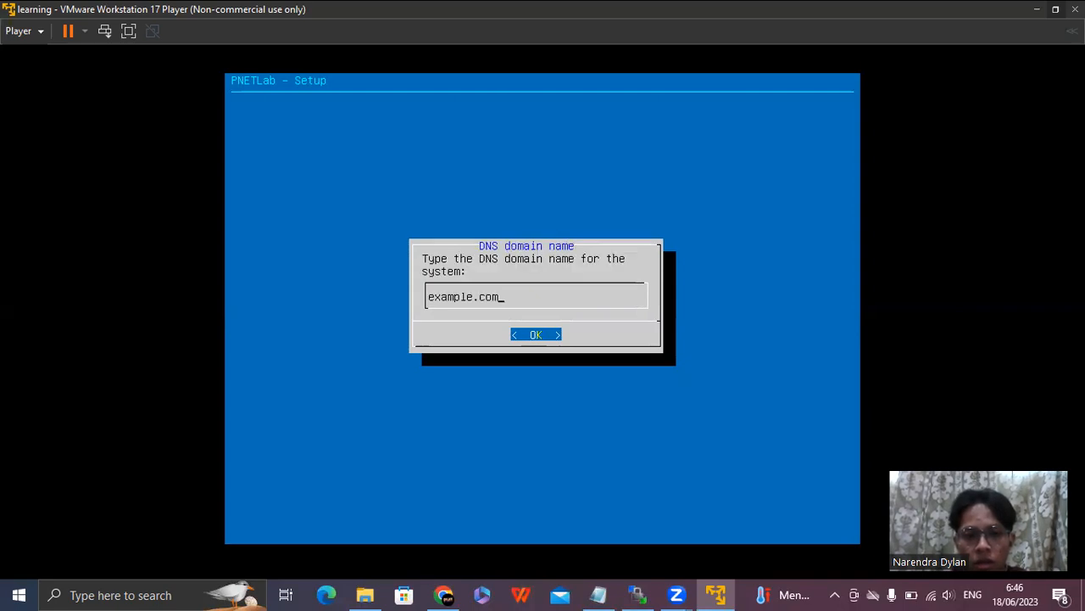
pyautogui.press('Return')
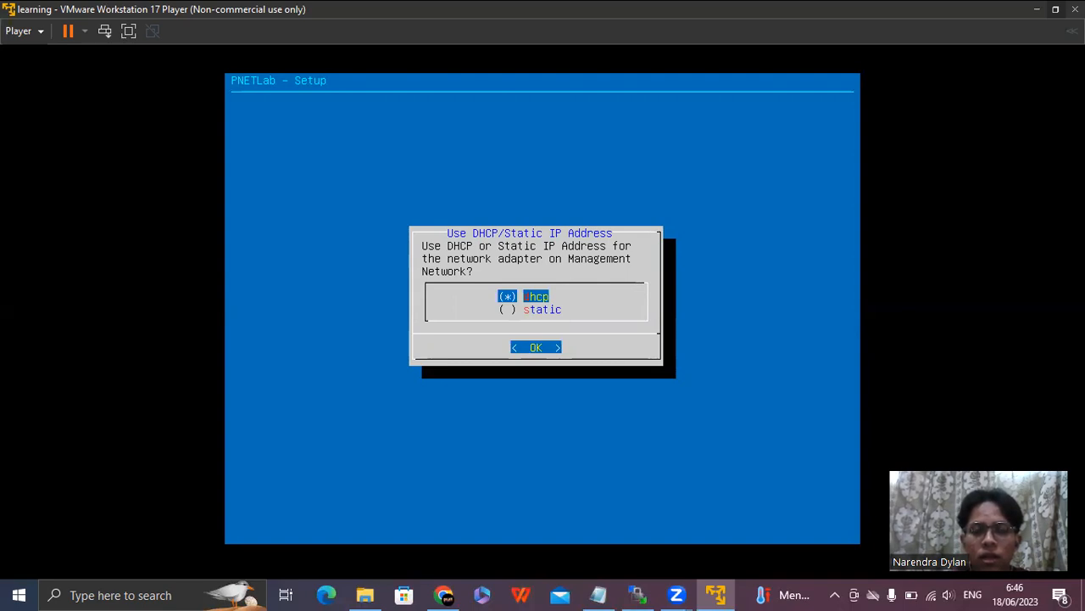
# Finish the setup's network settings with DHCP addressing, an empty NTP server and a direct connection to the Internet.
pyautogui.press('Return')
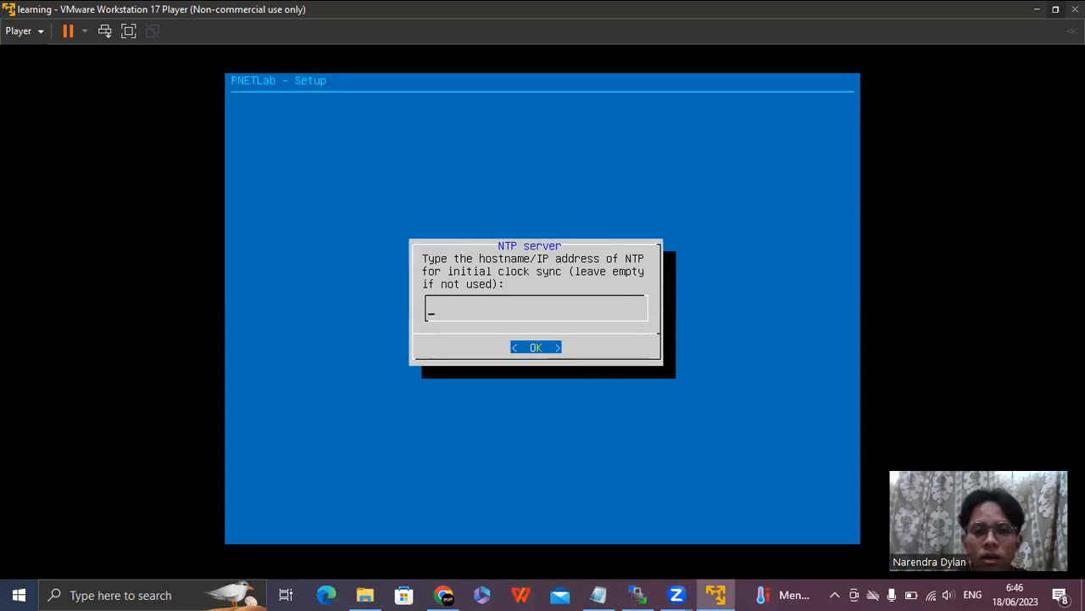
pyautogui.press('Return')
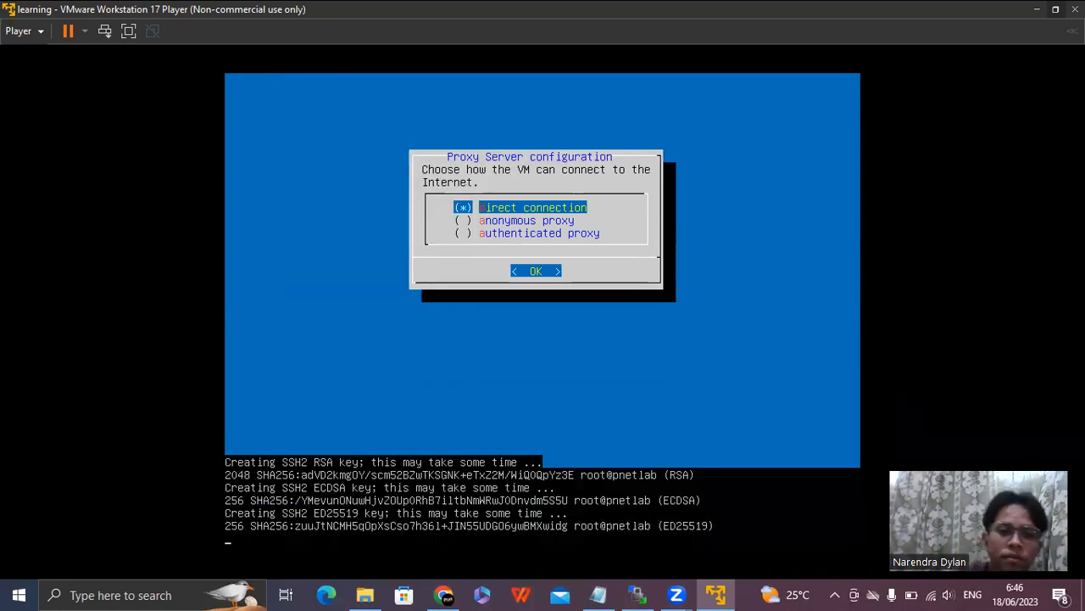
pyautogui.press('Return')
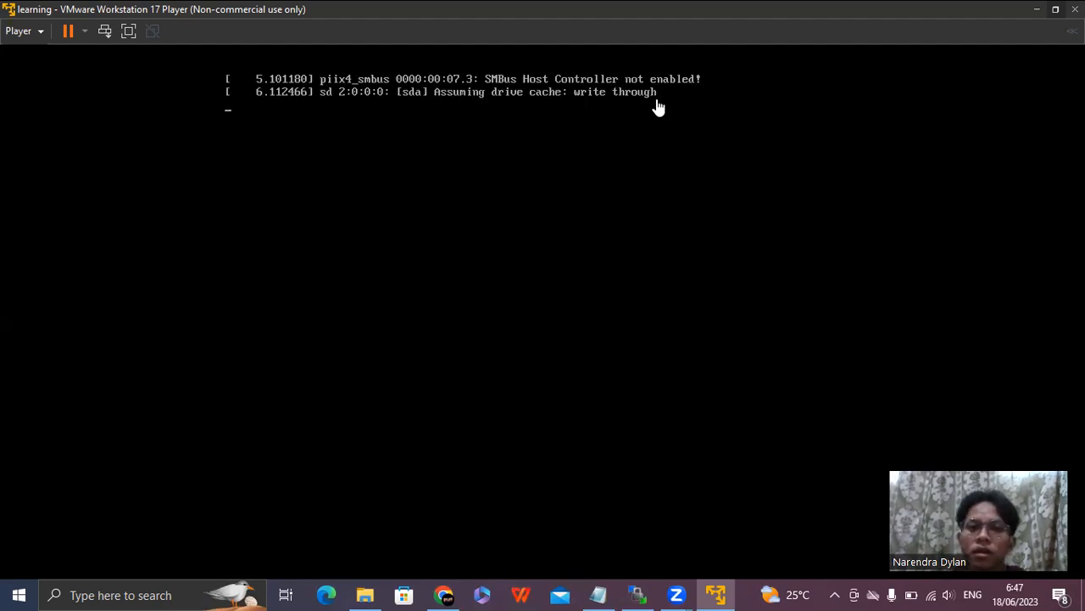
# Restore the virtual machine window and snap it to one half of the screen, and switch to Chrome with a new tab.
pyautogui.click(1056, 9)
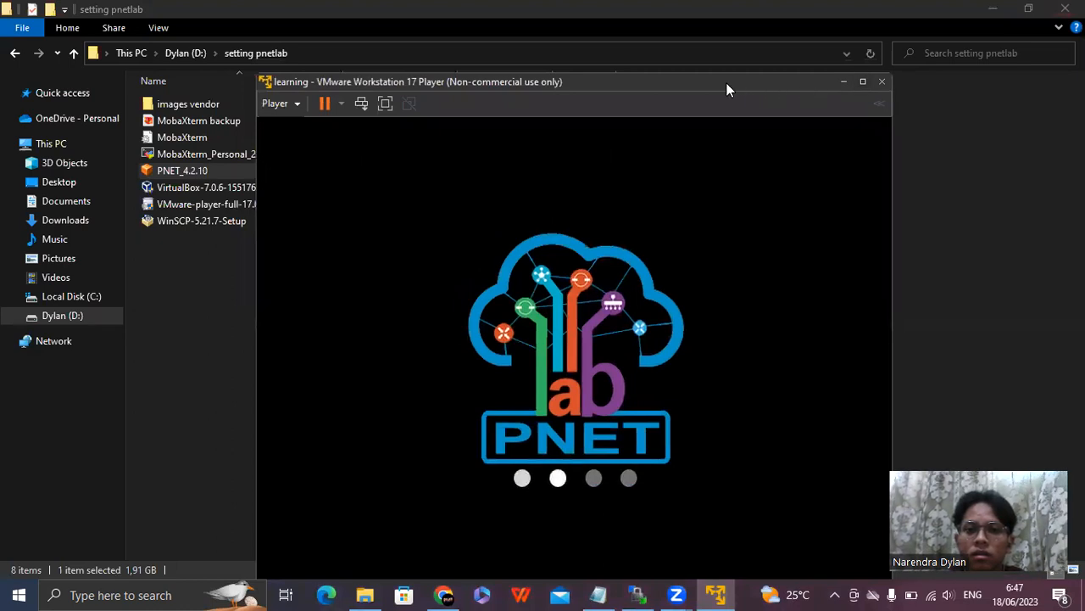
pyautogui.moveTo(726, 83); pyautogui.dragTo(0, 105)
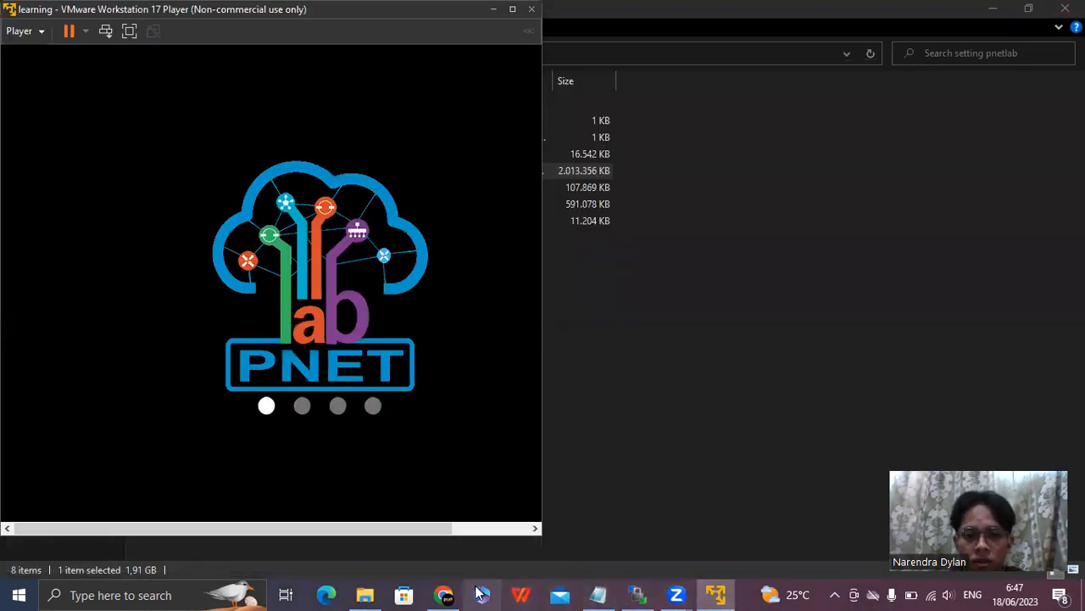
pyautogui.click(443, 594)
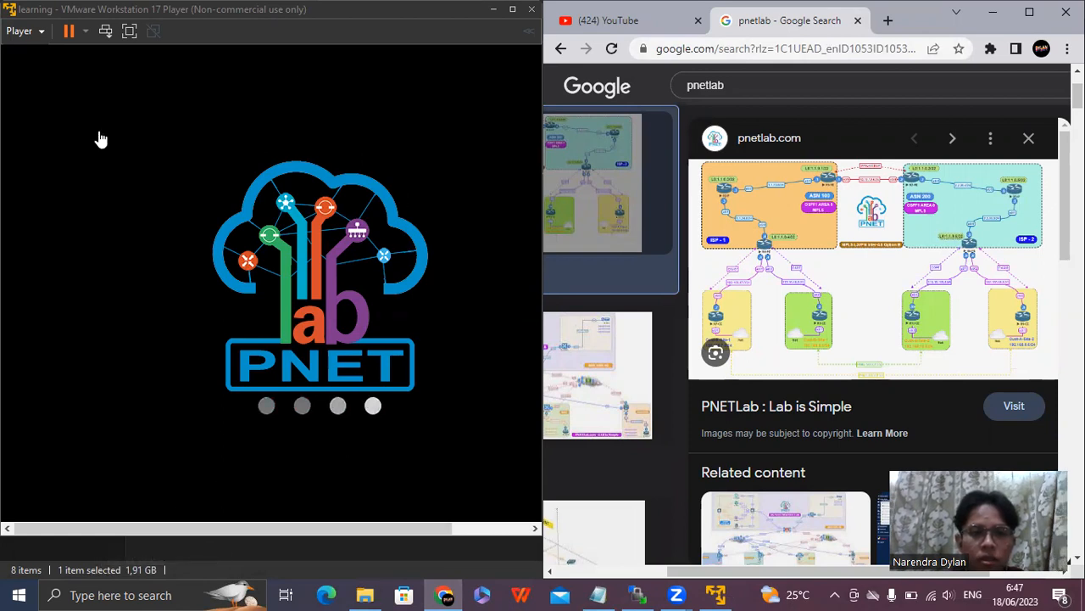
pyautogui.click(888, 21)
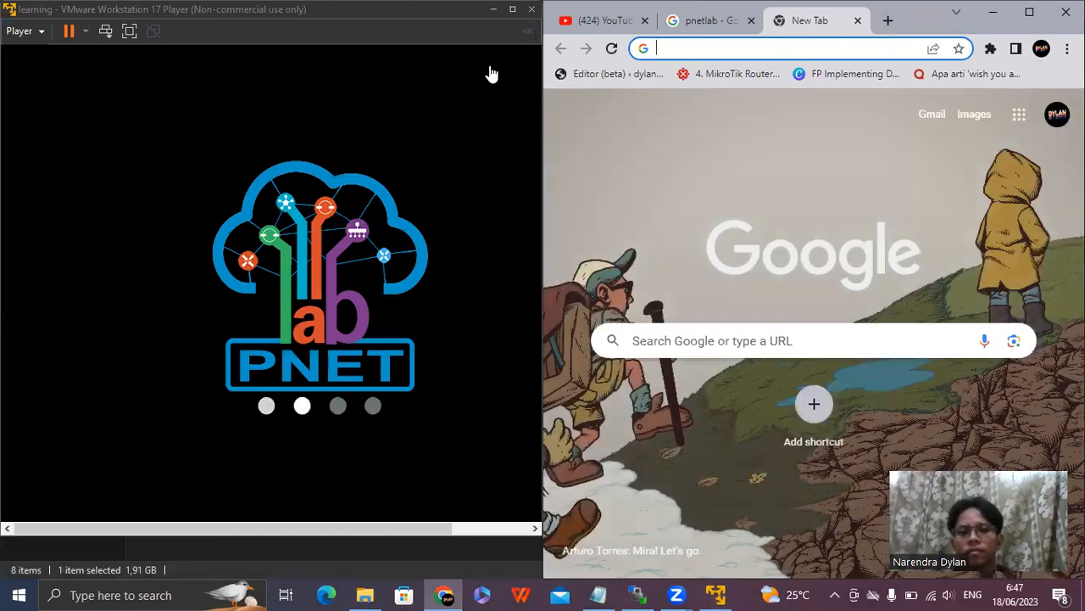
# Focus the virtual machine console and bring up a fresh login prompt showing the PNETLab address.
pyautogui.click(490, 74)
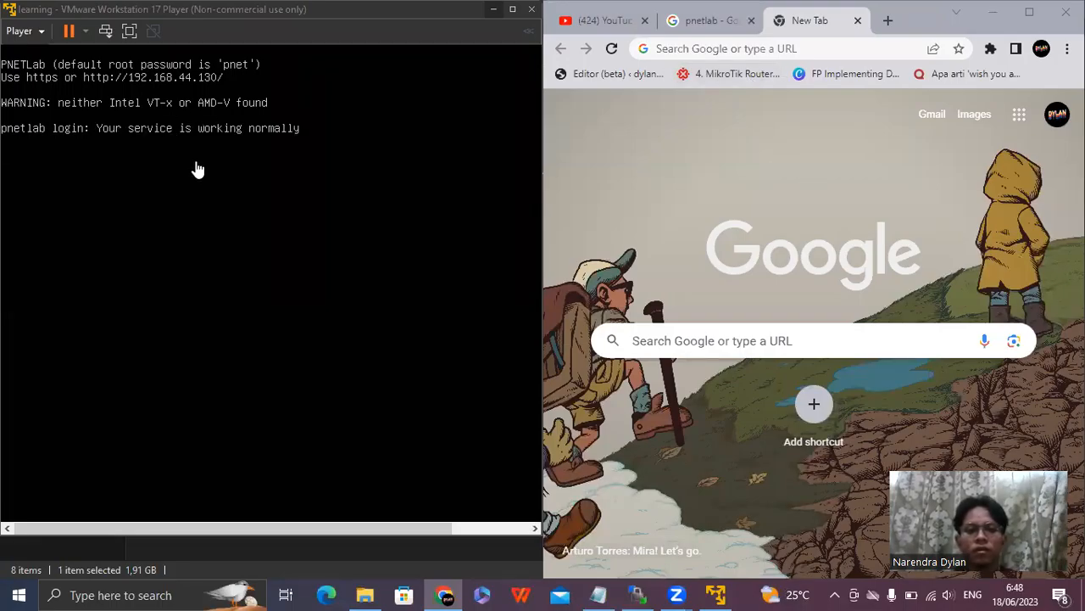
pyautogui.click(273, 165)
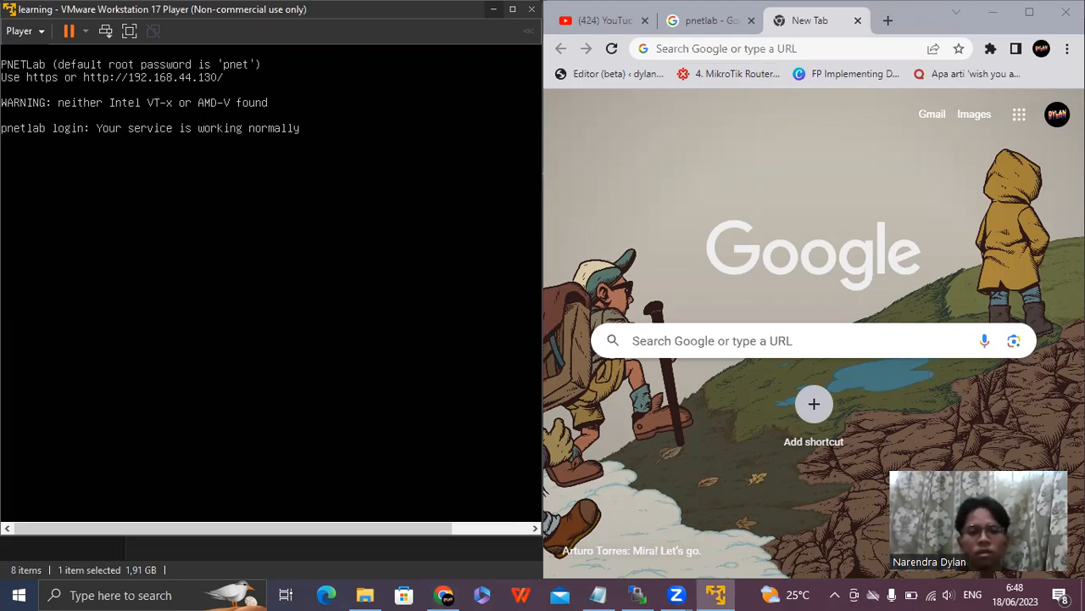
pyautogui.press('Return')
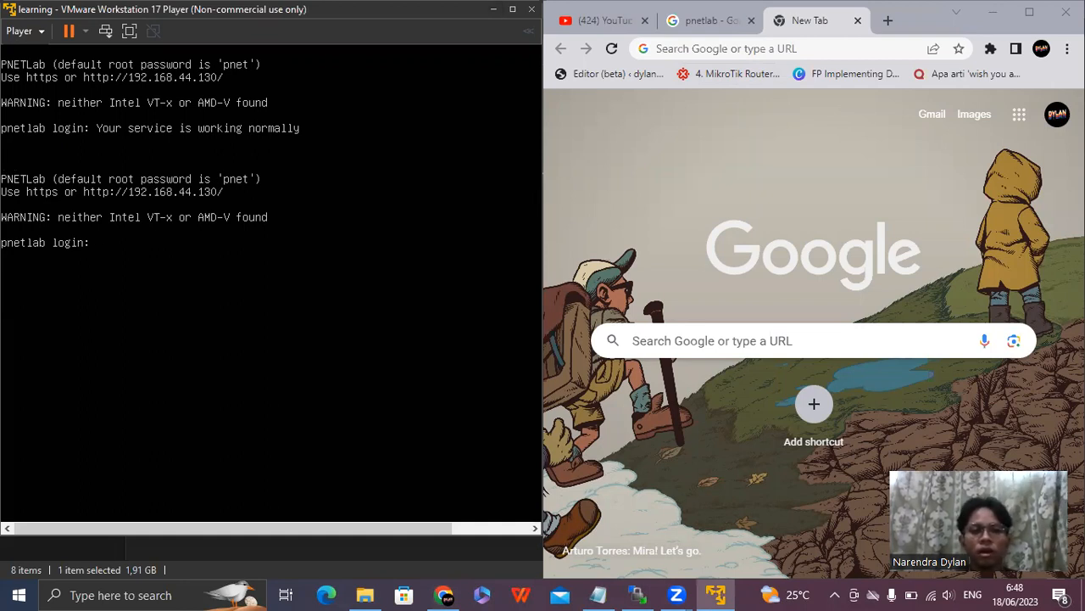
# Load the PNETLab web page at 192.168.44.130 in the new browser tab and maximize the browser window.
pyautogui.click(846, 49)
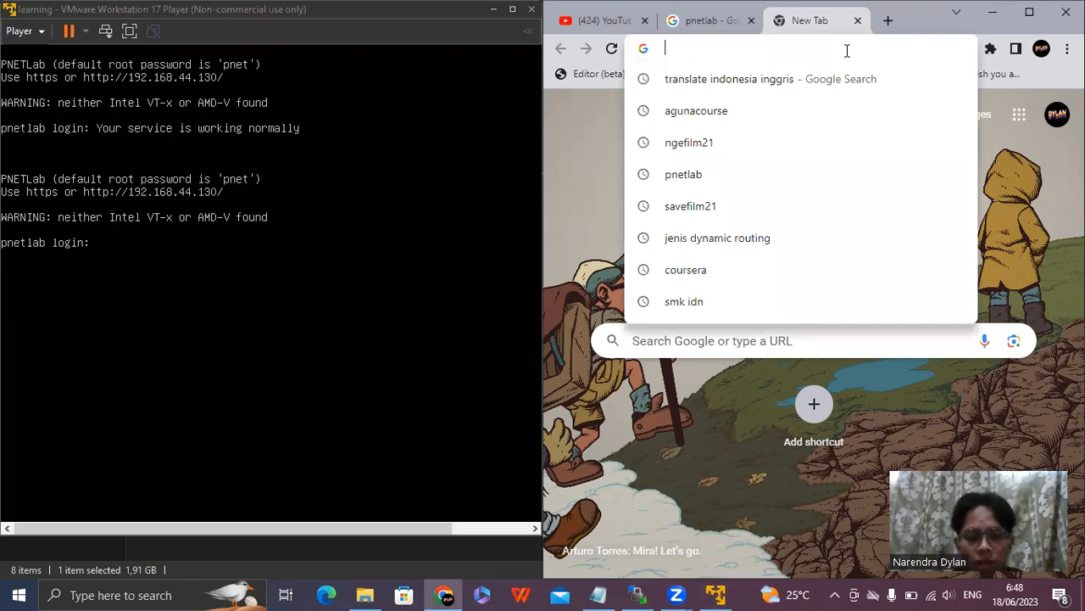
pyautogui.write('19')
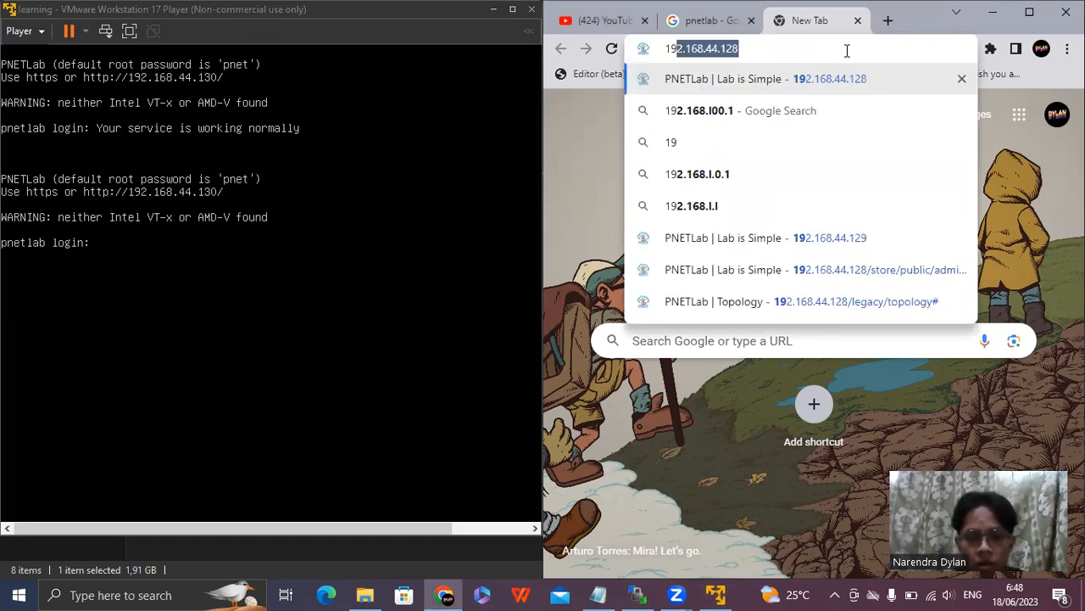
pyautogui.write('2.168.44.1')
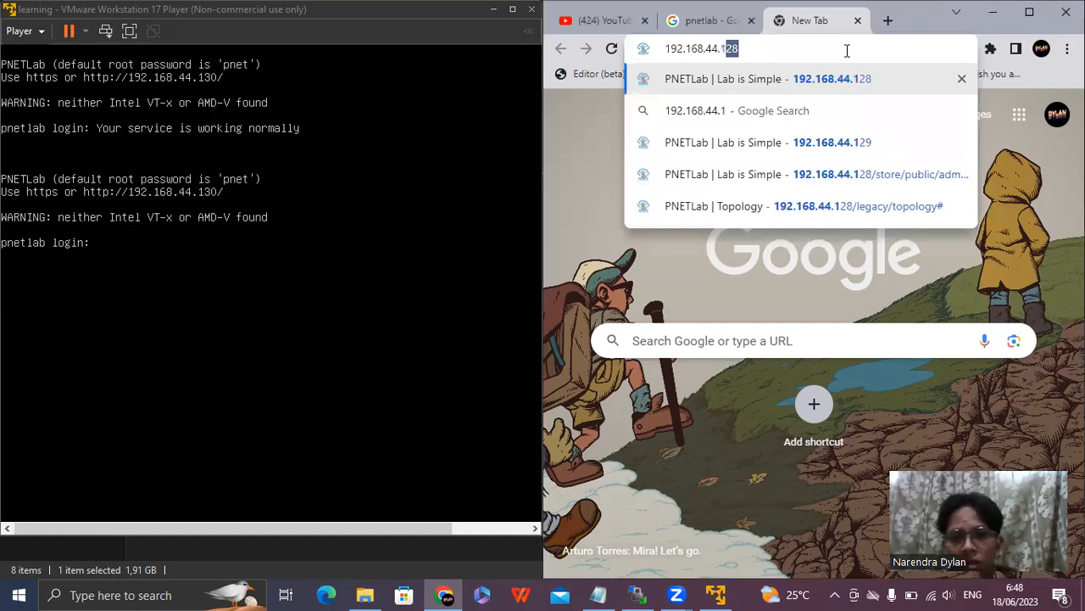
pyautogui.write('30')
pyautogui.press('Return')
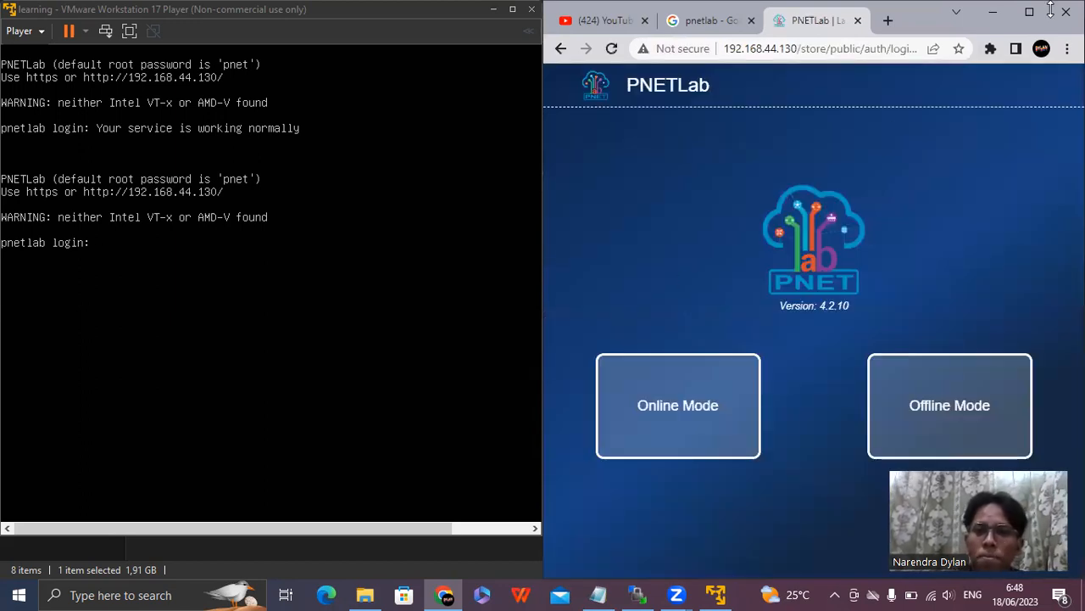
pyautogui.click(1029, 13)
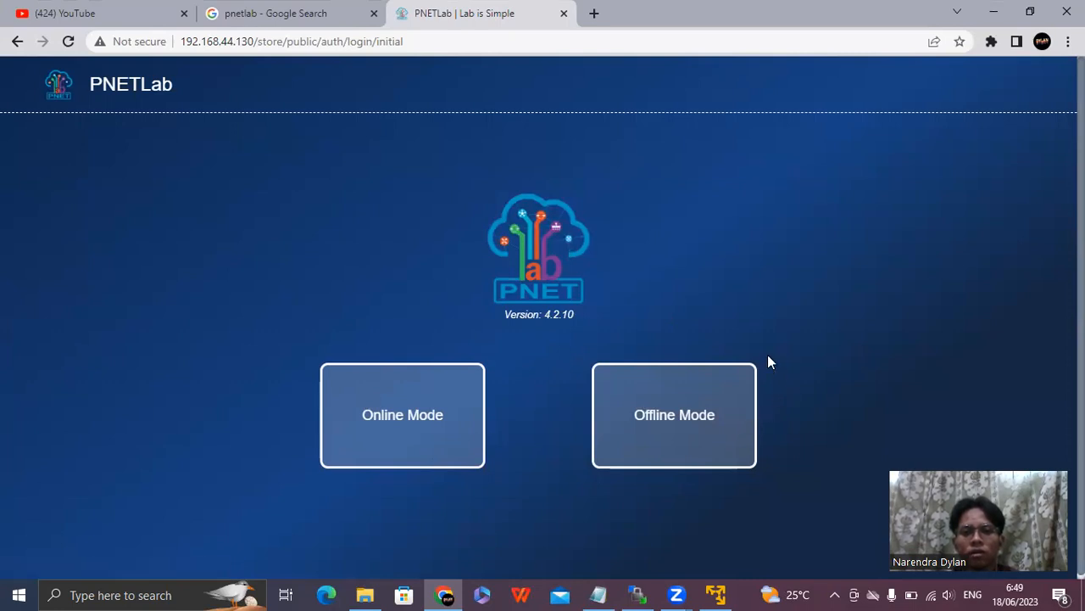
# Turn on PNETLab's Offline Mode and fill in the username admin and the account password on the login form.
pyautogui.click(689, 422)
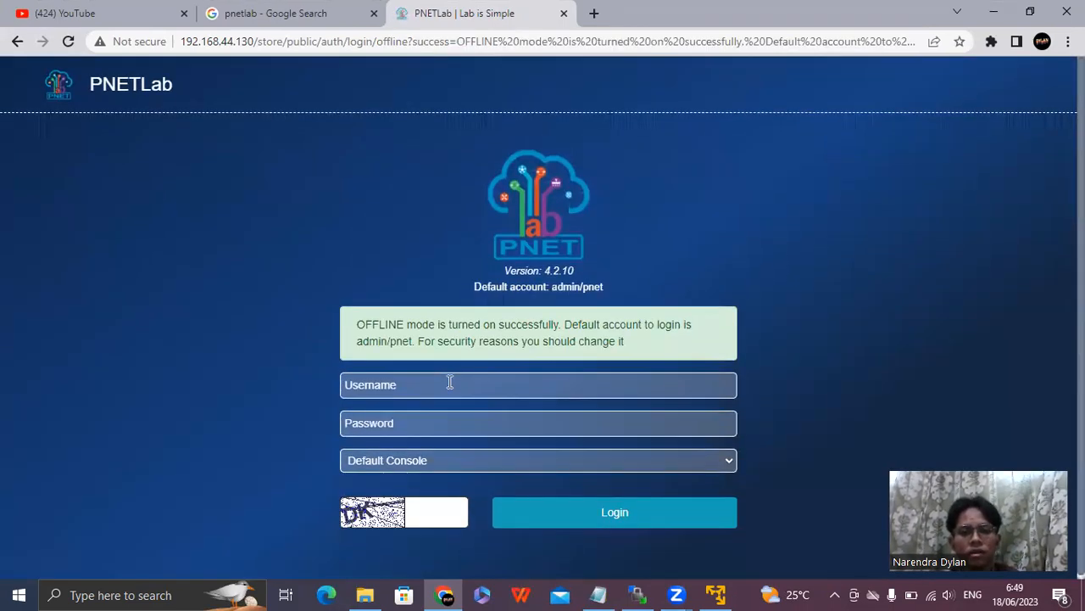
pyautogui.click(450, 381)
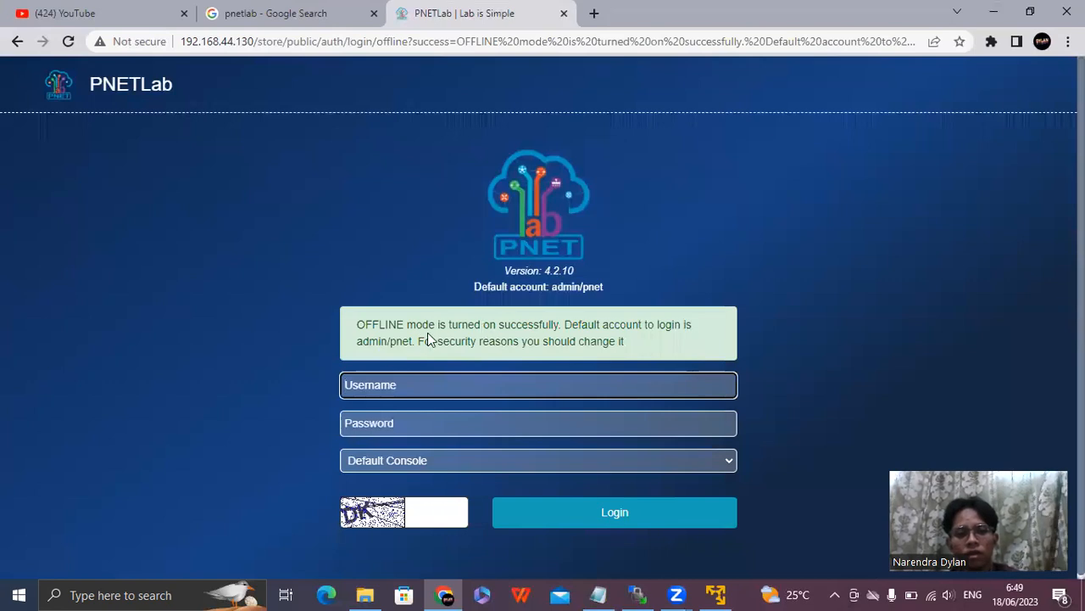
pyautogui.moveTo(388, 342); pyautogui.dragTo(356, 341)
pyautogui.click(377, 382)
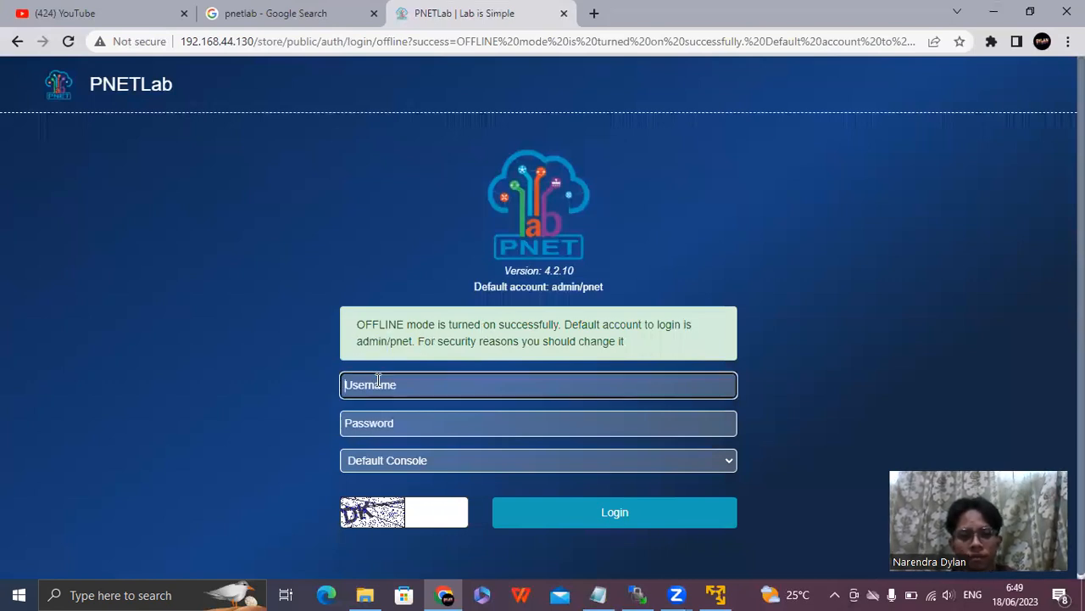
pyautogui.write('admin')
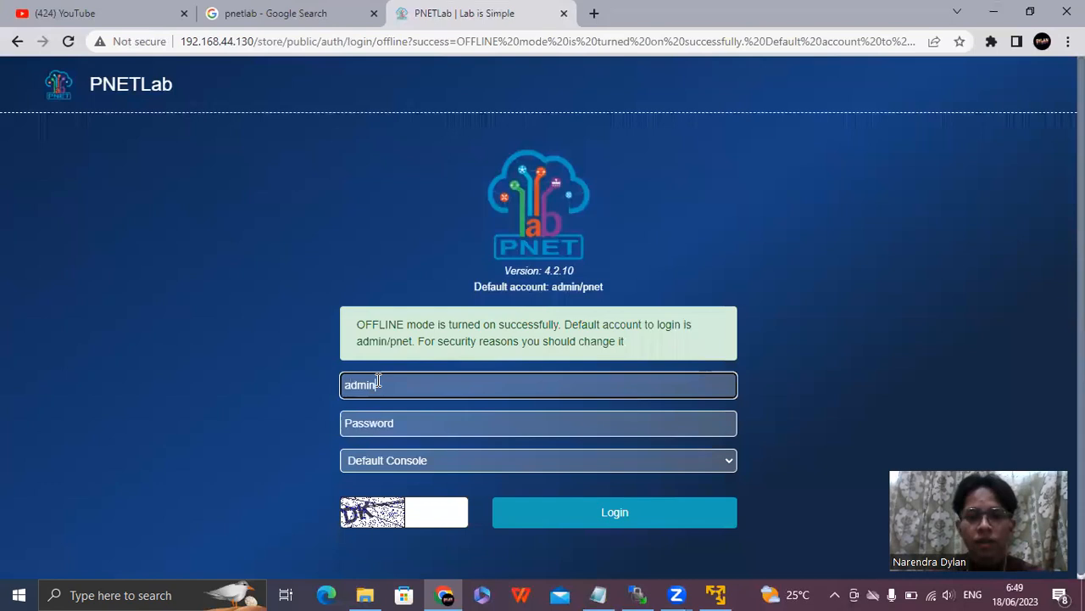
pyautogui.click(384, 418)
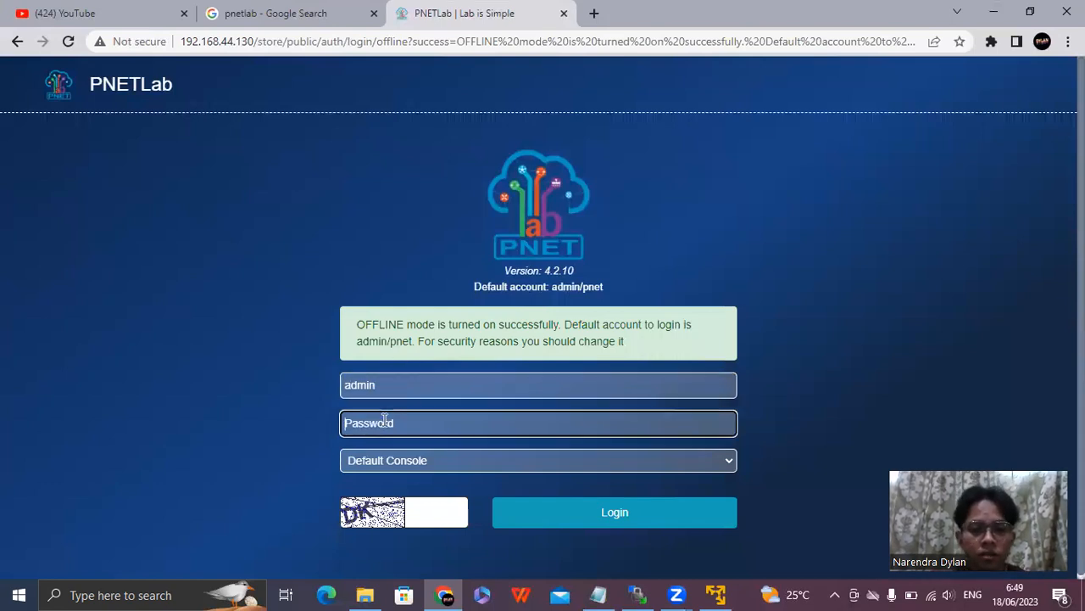
pyautogui.write('pnet')
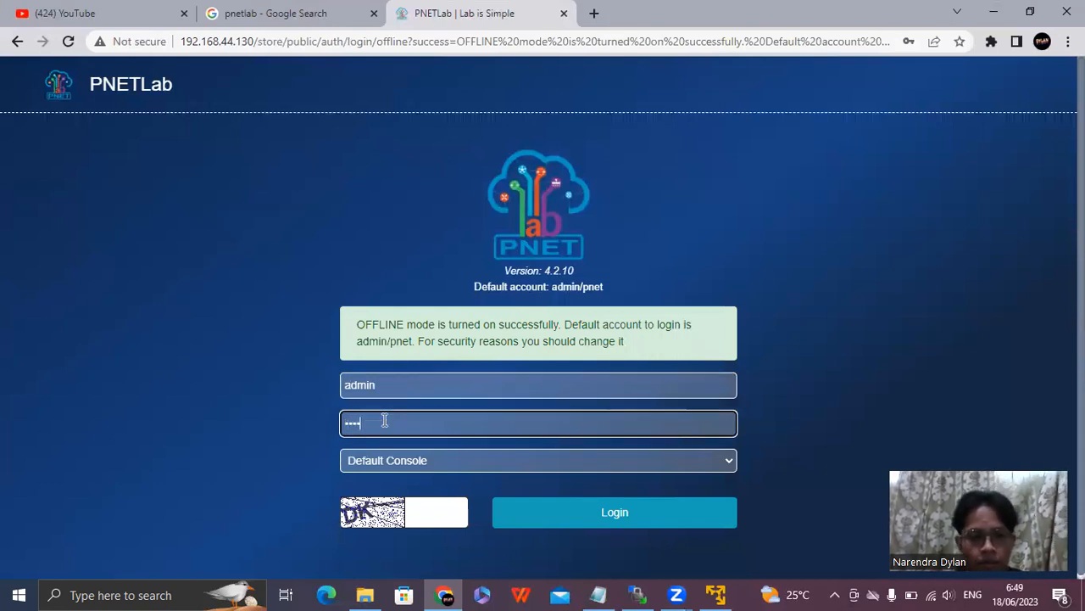
# Select the HTML Console, enter the captcha code, log in, and dismiss the browser's offer to save the password.
pyautogui.click(410, 464)
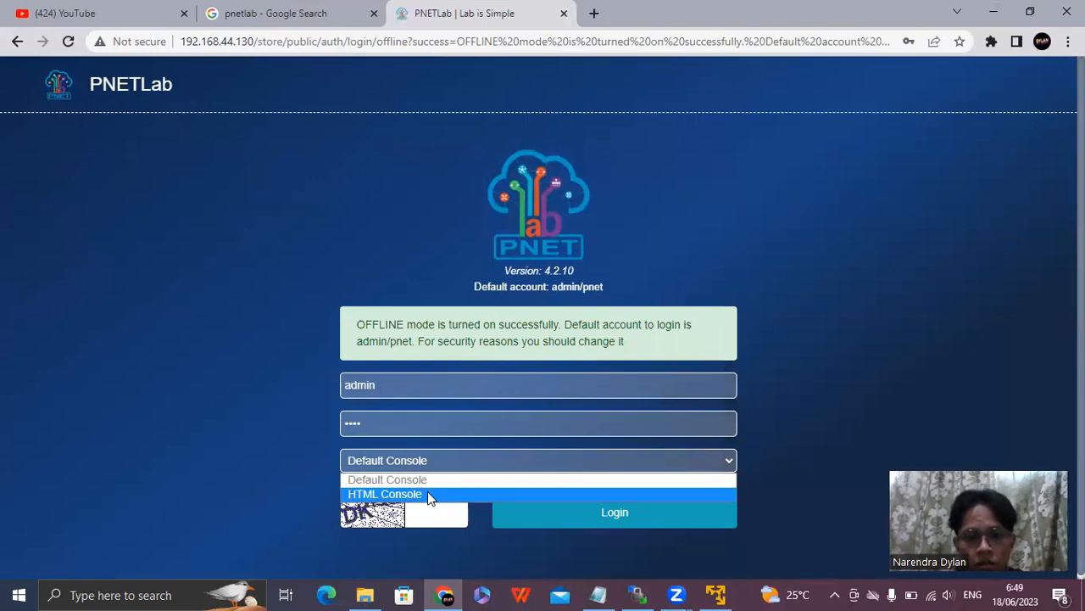
pyautogui.click(428, 493)
pyautogui.click(419, 507)
pyautogui.write('D')
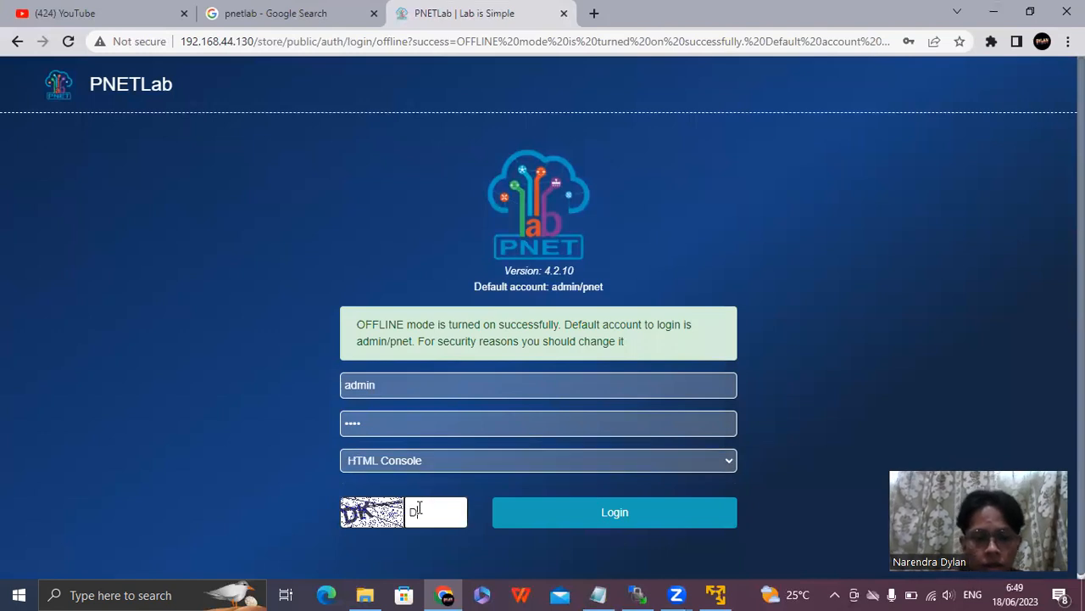
pyautogui.write('K')
pyautogui.click(582, 509)
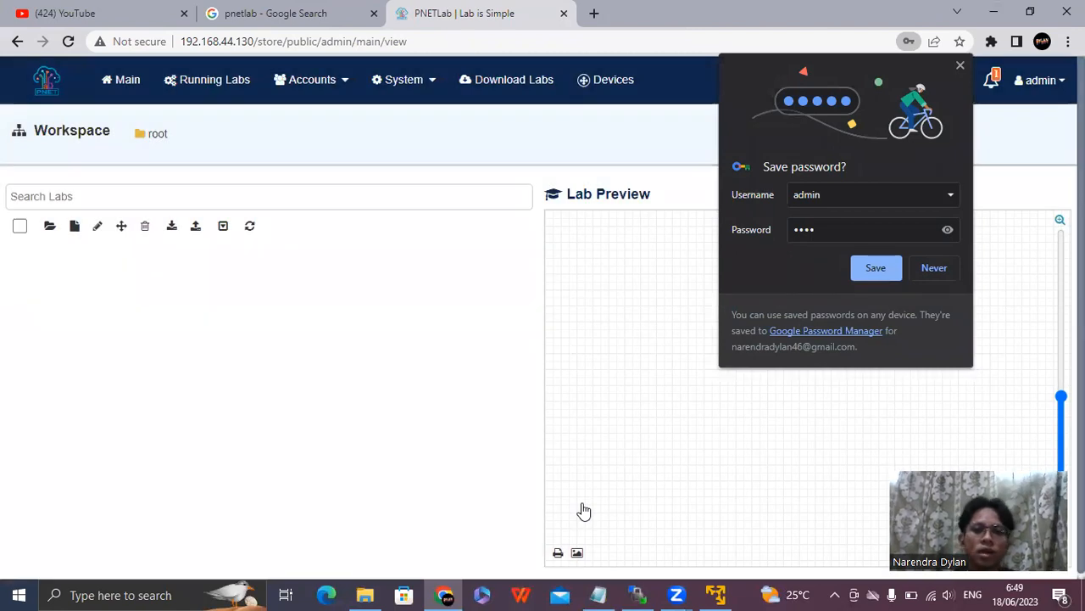
pyautogui.click(959, 65)
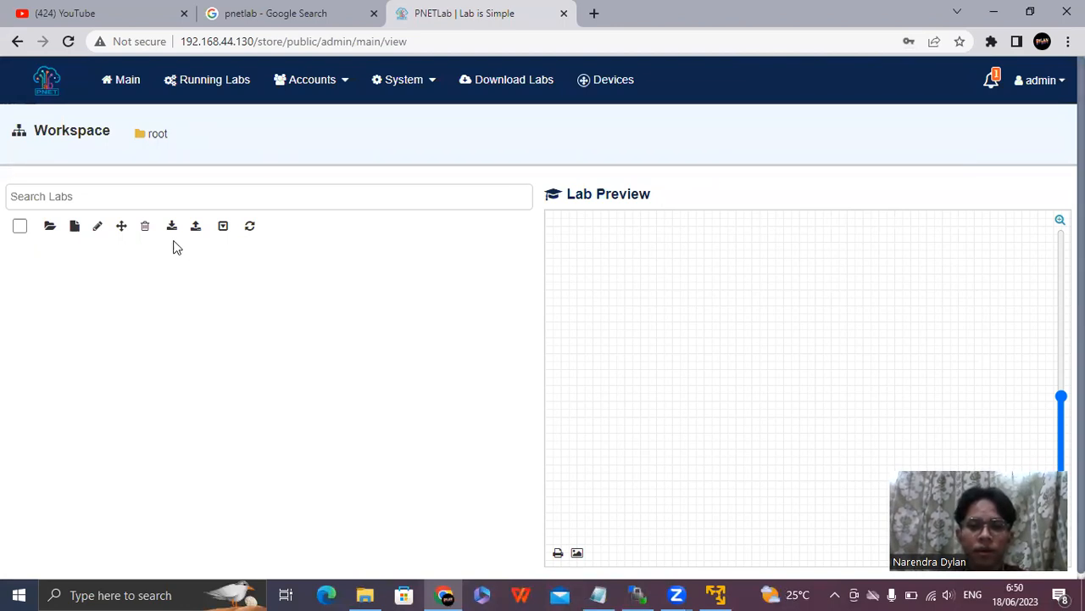
# Start a new lab in the root workspace and name it "learning".
pyautogui.click(74, 229)
pyautogui.click(275, 163)
pyautogui.write('lea')
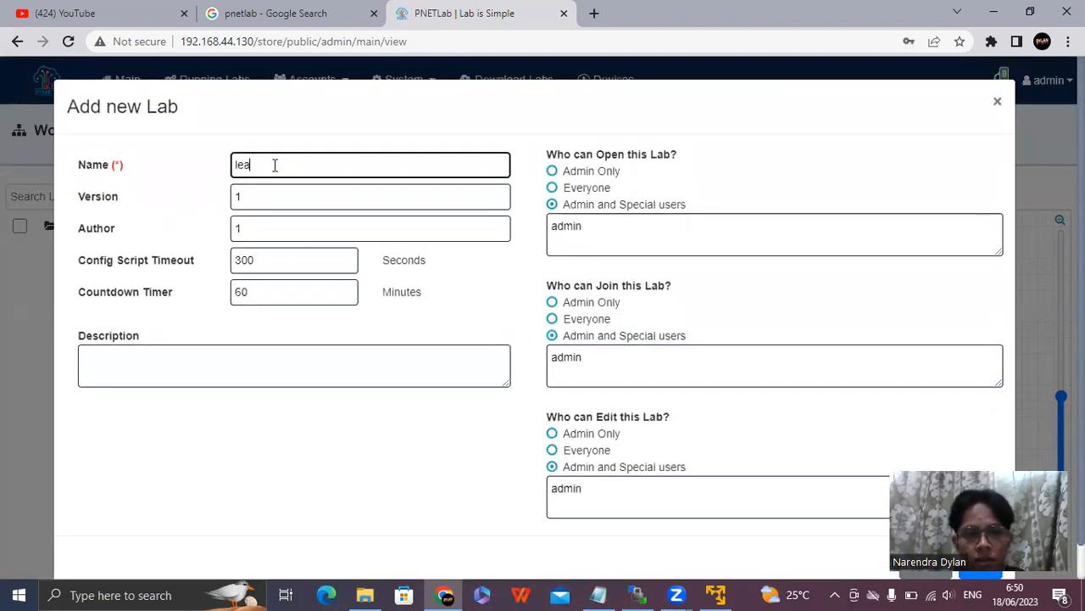
pyautogui.write('rning')
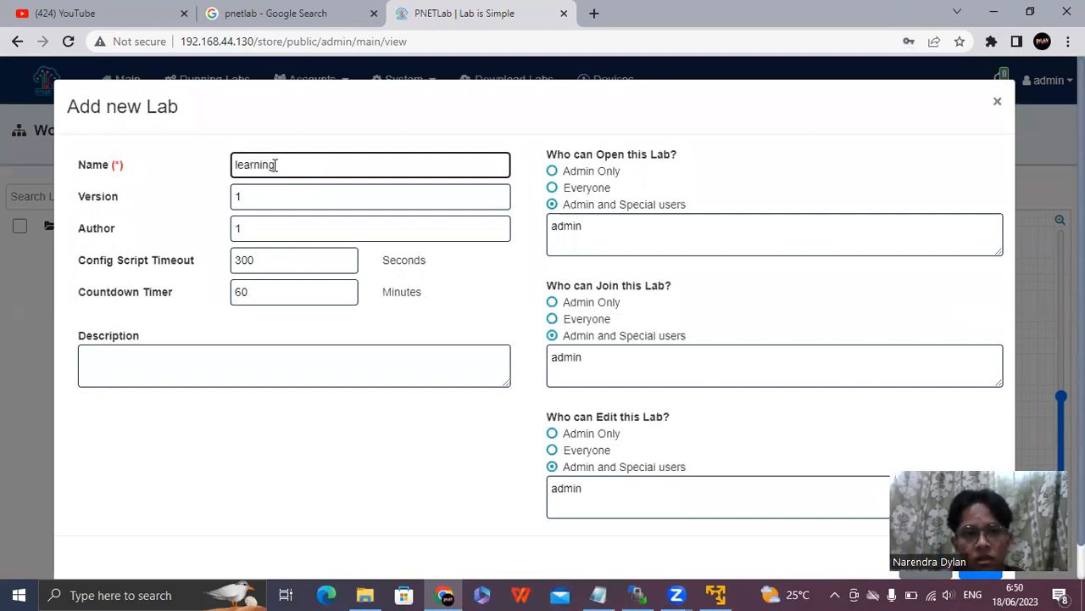
# Enter "learning computer network" as the lab's description and save the new lab.
pyautogui.click(242, 357)
pyautogui.write('learning computer network')
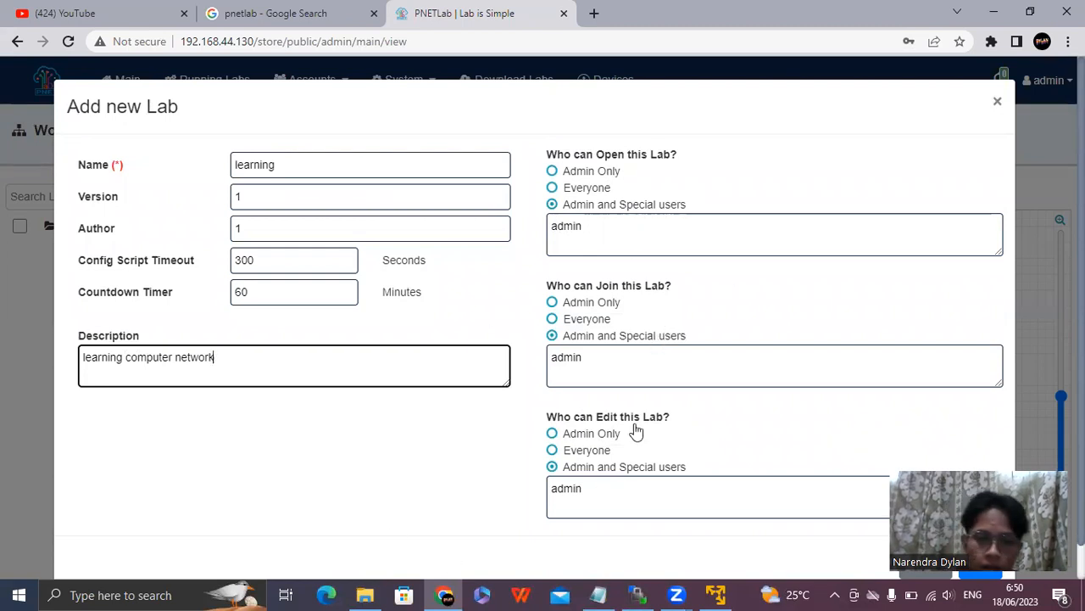
pyautogui.scroll(-1, 772, 383)
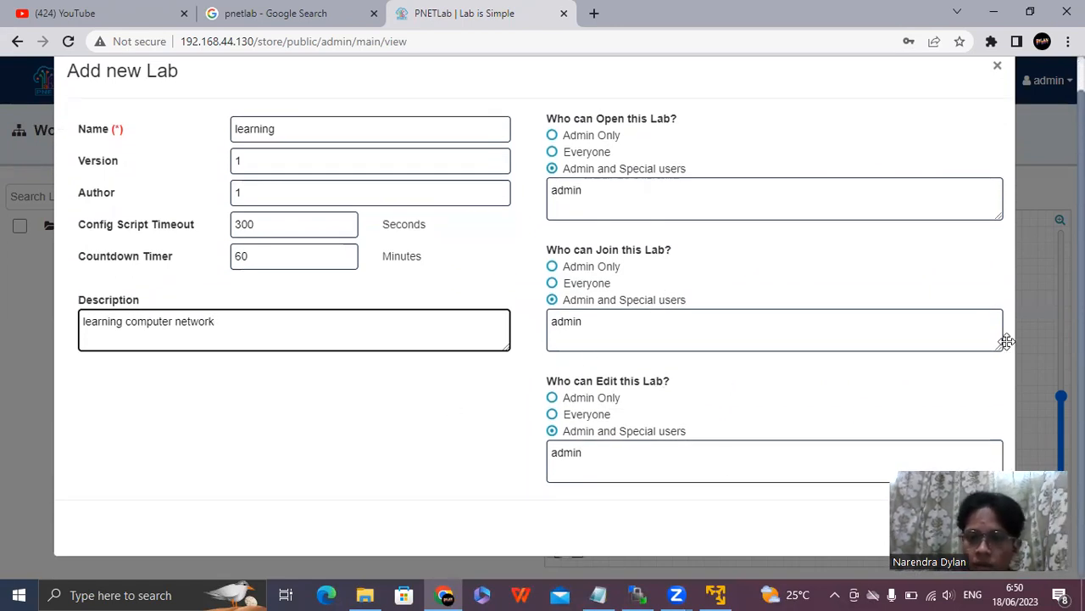
pyautogui.click(980, 528)
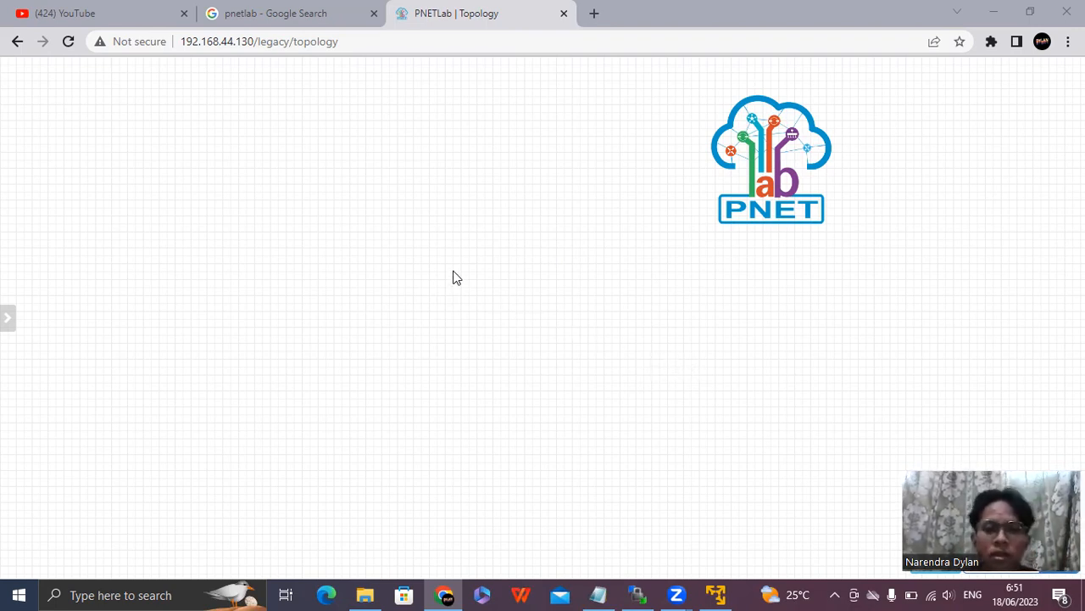
# Start adding a node to the empty topology using the Virtual PC (VPCS) template, and review its settings.
pyautogui.rightClick(379, 245)
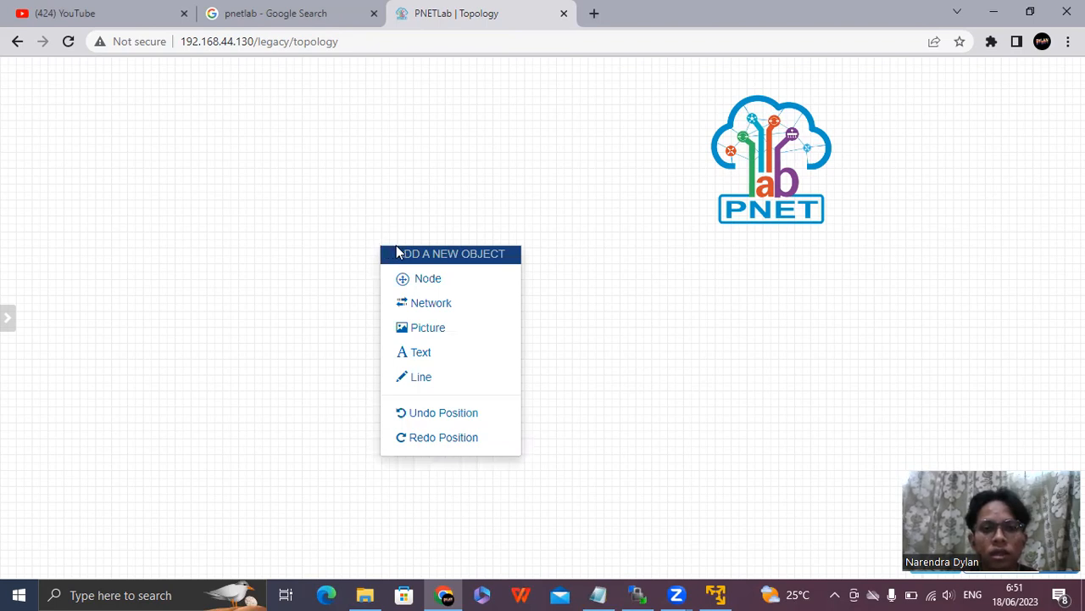
pyautogui.click(424, 280)
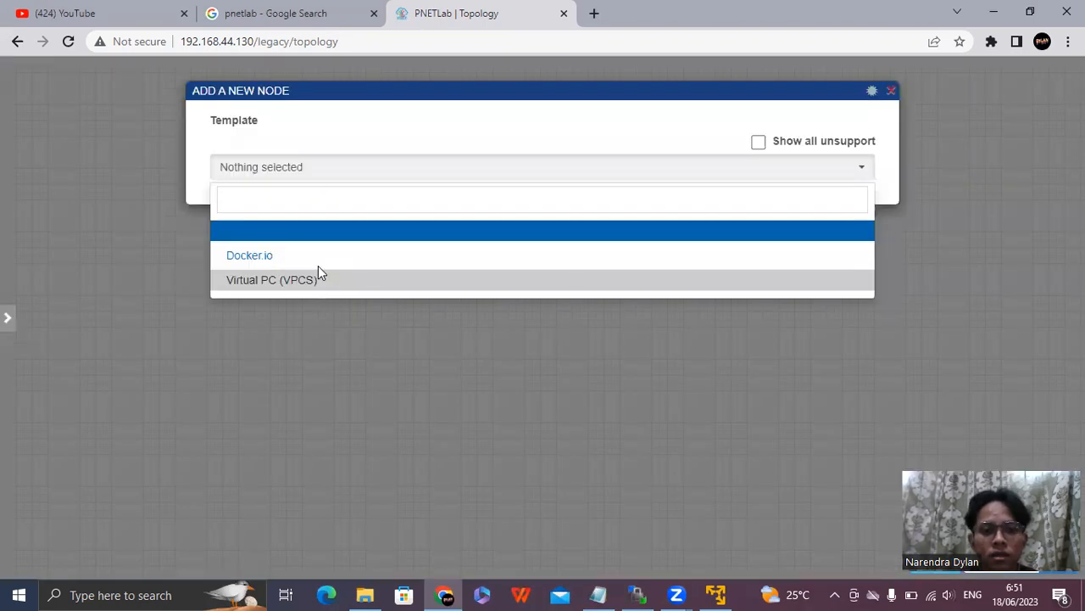
pyautogui.click(322, 280)
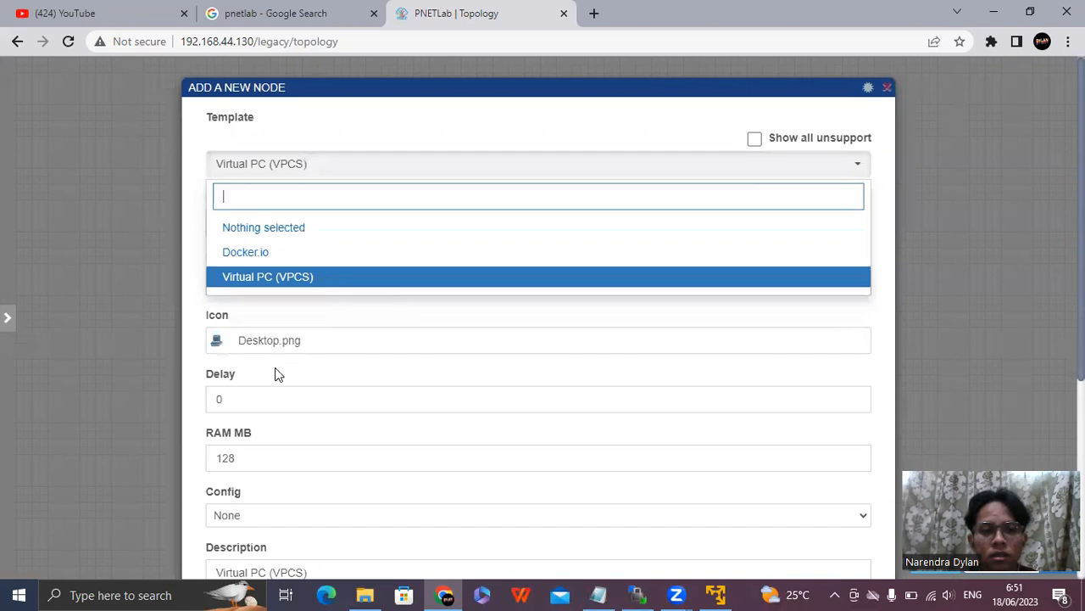
pyautogui.scroll(-1, 255, 340)
pyautogui.scroll(1, 289, 342)
pyautogui.scroll(-3, 289, 343)
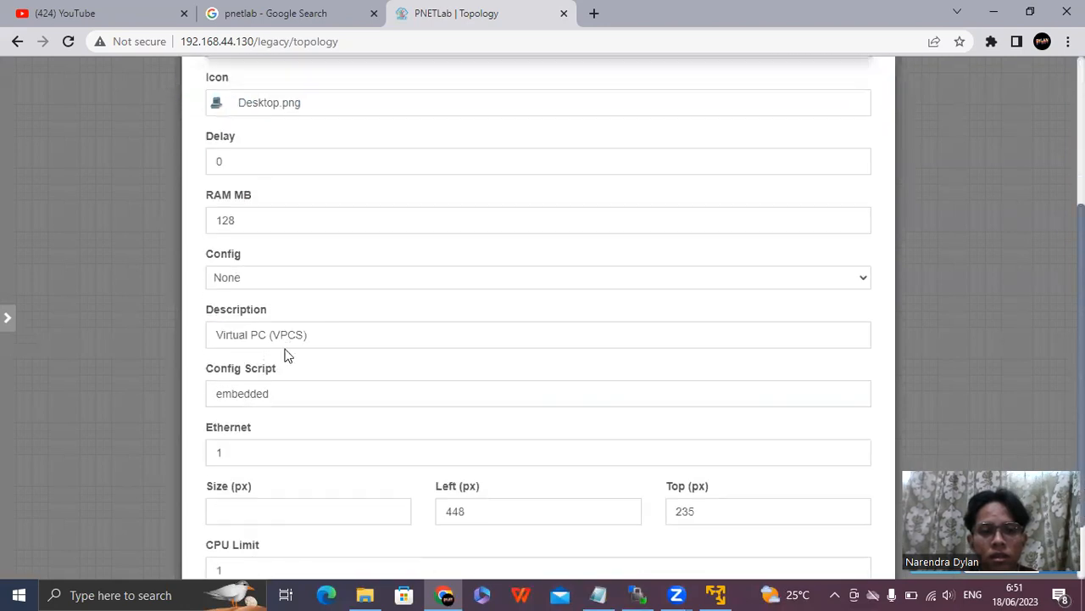
pyautogui.scroll(2, 296, 238)
# Set the number of nodes to 2, save them, and space VPC1 and VPC2 apart side by side on the canvas.
pyautogui.click(334, 232)
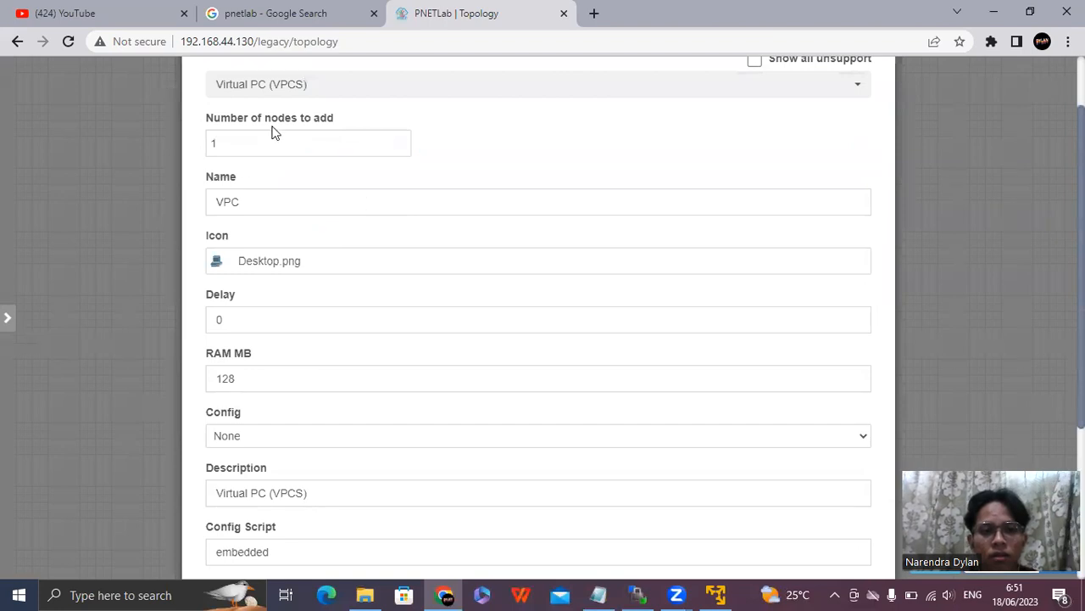
pyautogui.moveTo(252, 141); pyautogui.dragTo(183, 151)
pyautogui.write('2')
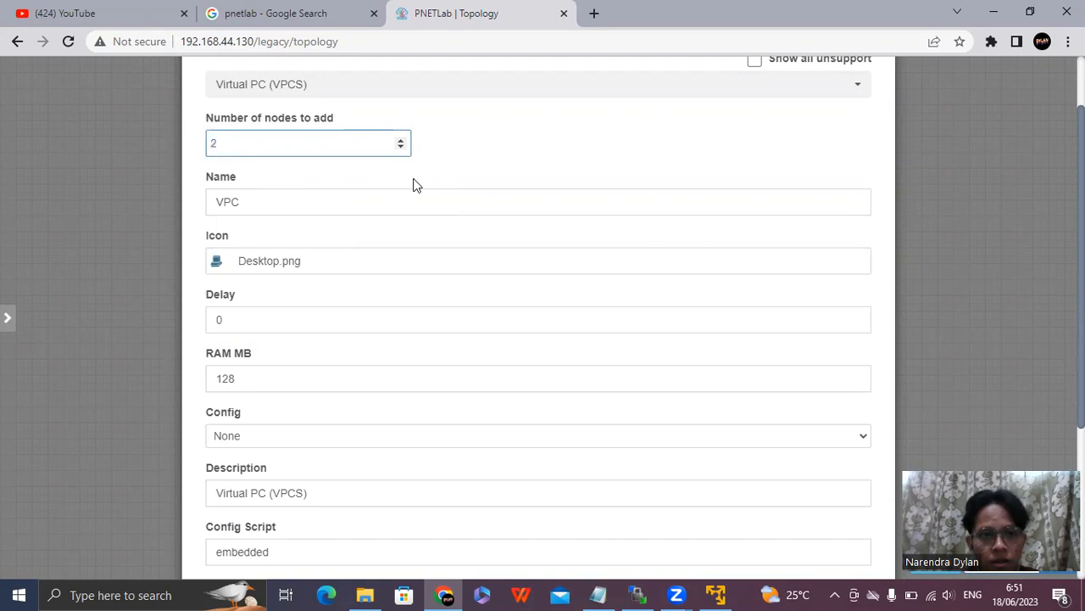
pyautogui.scroll(-3, 522, 379)
pyautogui.click(504, 529)
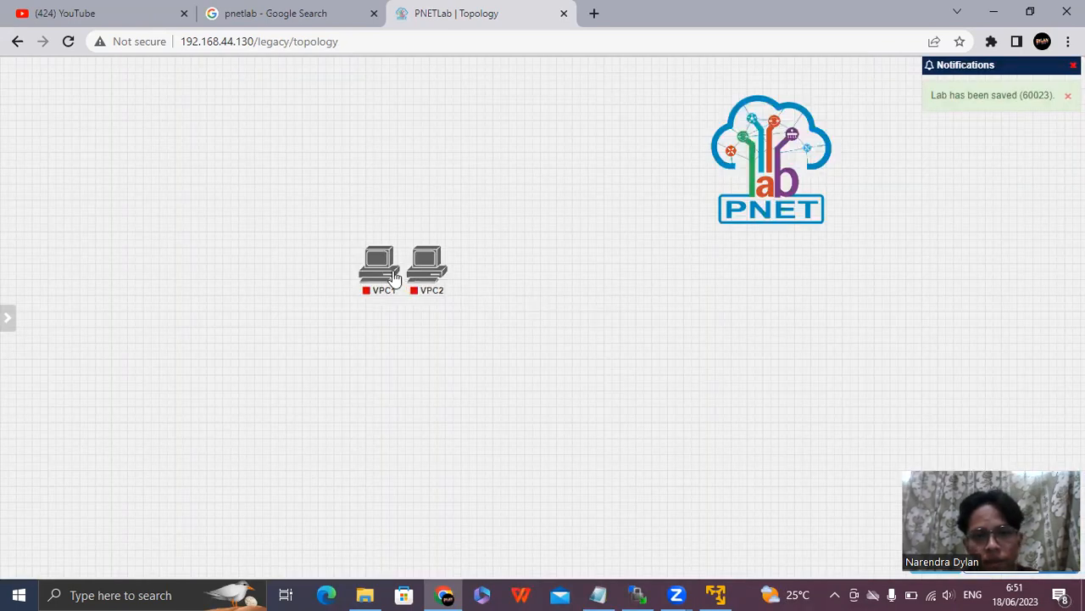
pyautogui.moveTo(394, 278); pyautogui.dragTo(289, 281)
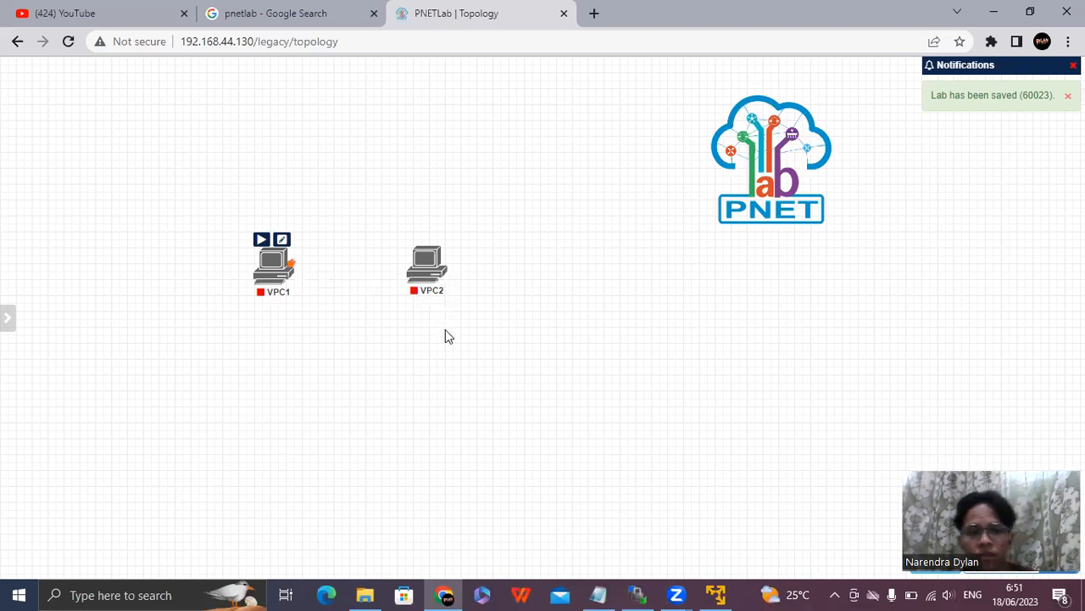
pyautogui.moveTo(429, 264); pyautogui.dragTo(442, 263)
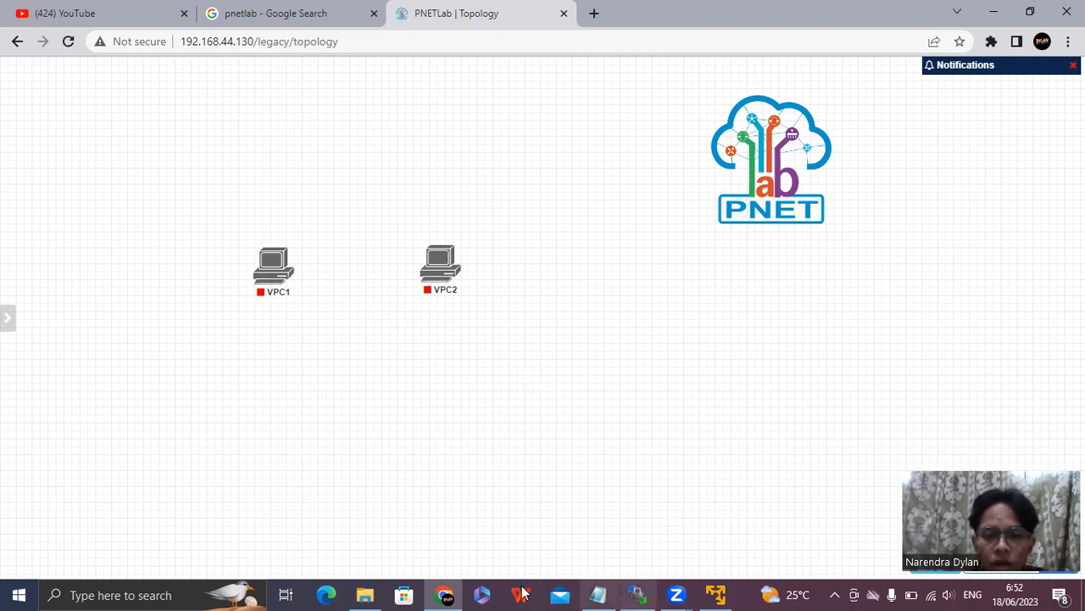
# Launch WinSCP through a Windows search, bring up its login window, and close the surplus WinSCP window.
pyautogui.click(136, 593)
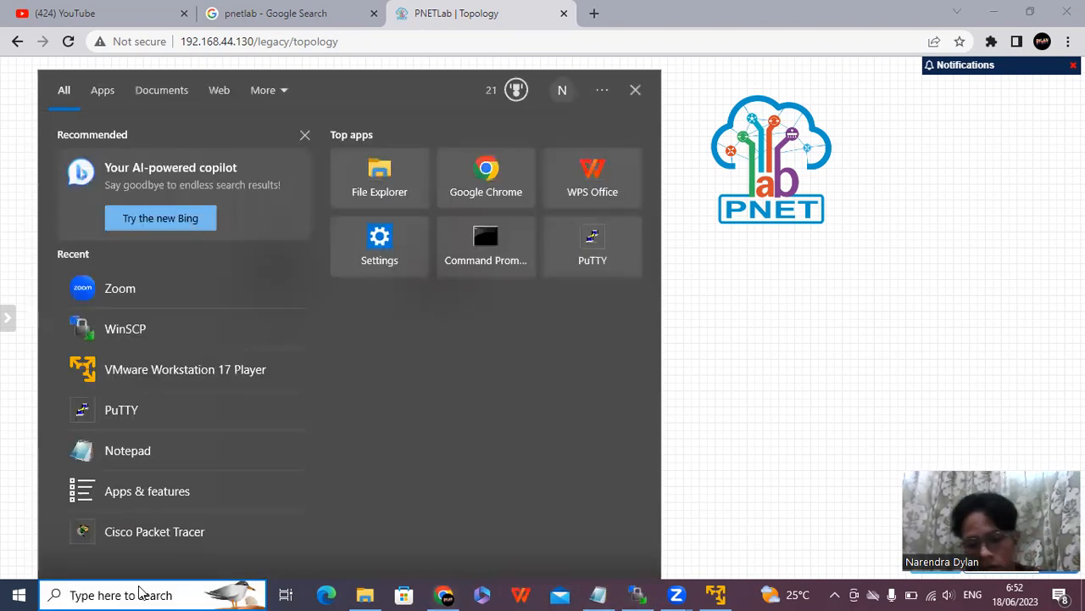
pyautogui.write('wr')
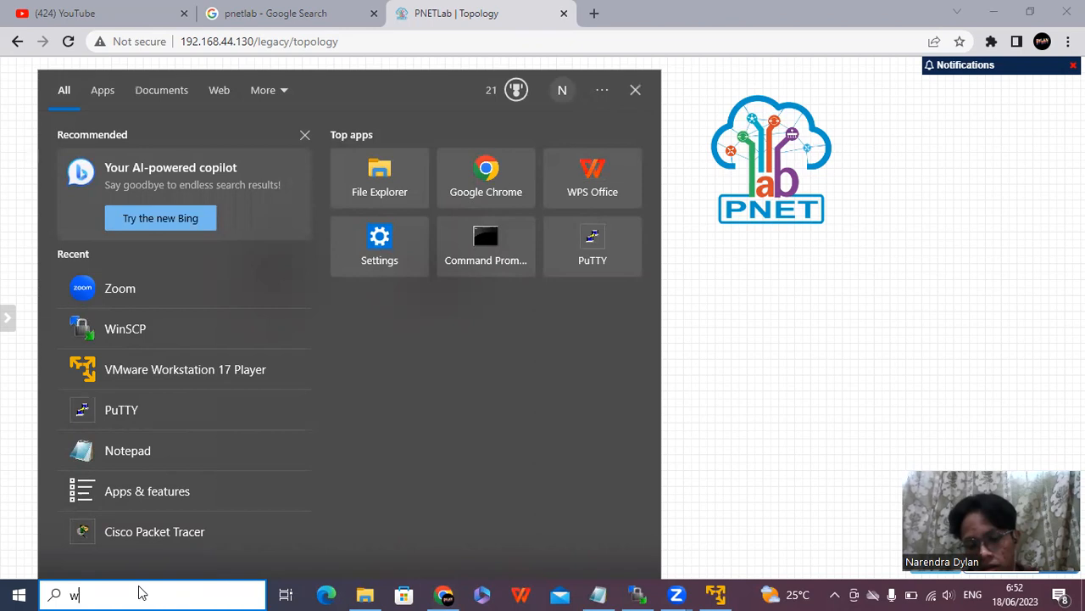
pyautogui.press('BackSpace')
pyautogui.write('ins')
pyautogui.press('Return')
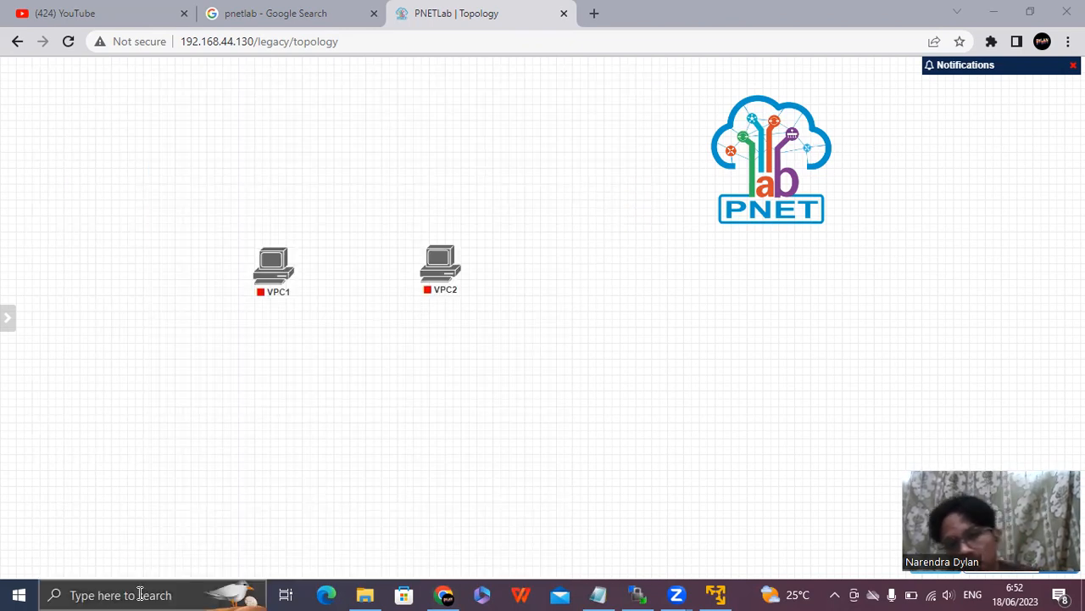
pyautogui.click(636, 591)
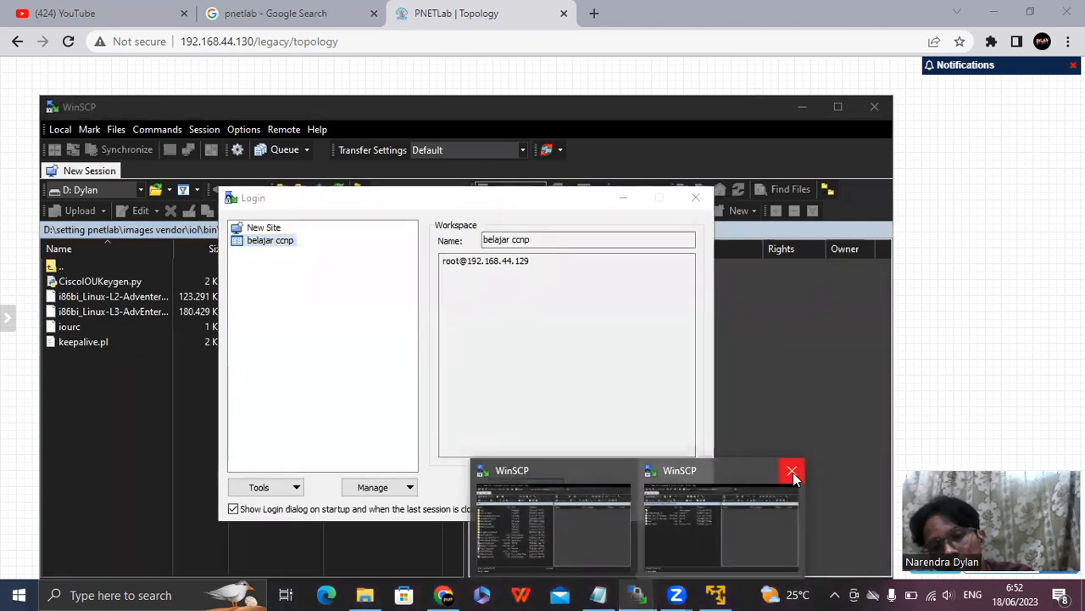
pyautogui.click(793, 477)
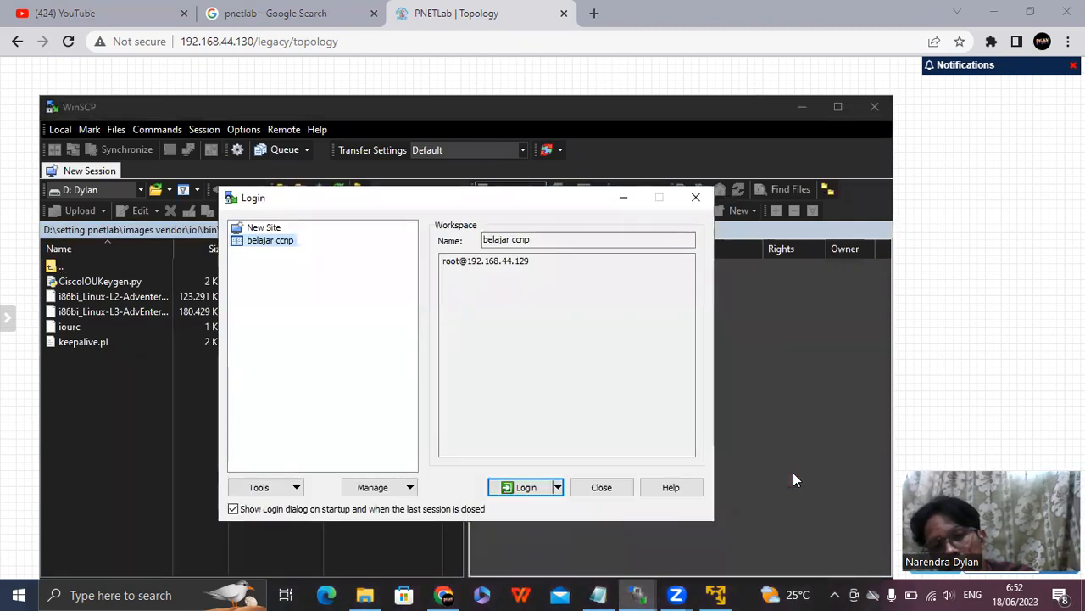
# Start a new SFTP site with the host name 192.168.44.130.
pyautogui.click(264, 227)
pyautogui.click(537, 294)
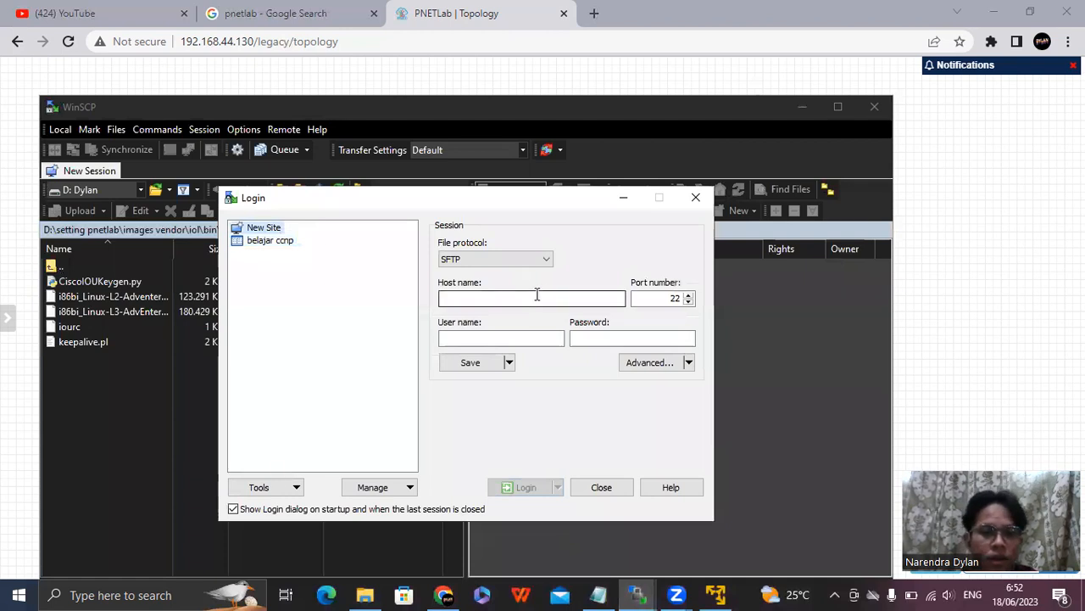
pyautogui.write('roo')
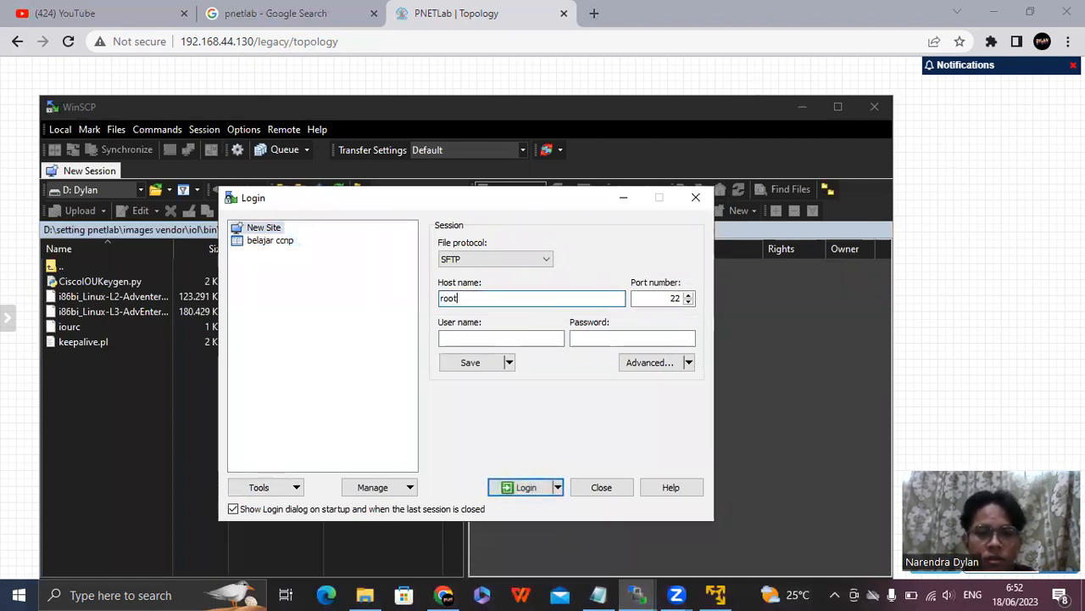
pyautogui.write('t')
pyautogui.hotkey('ctrl', 'a')
pyautogui.write('192')
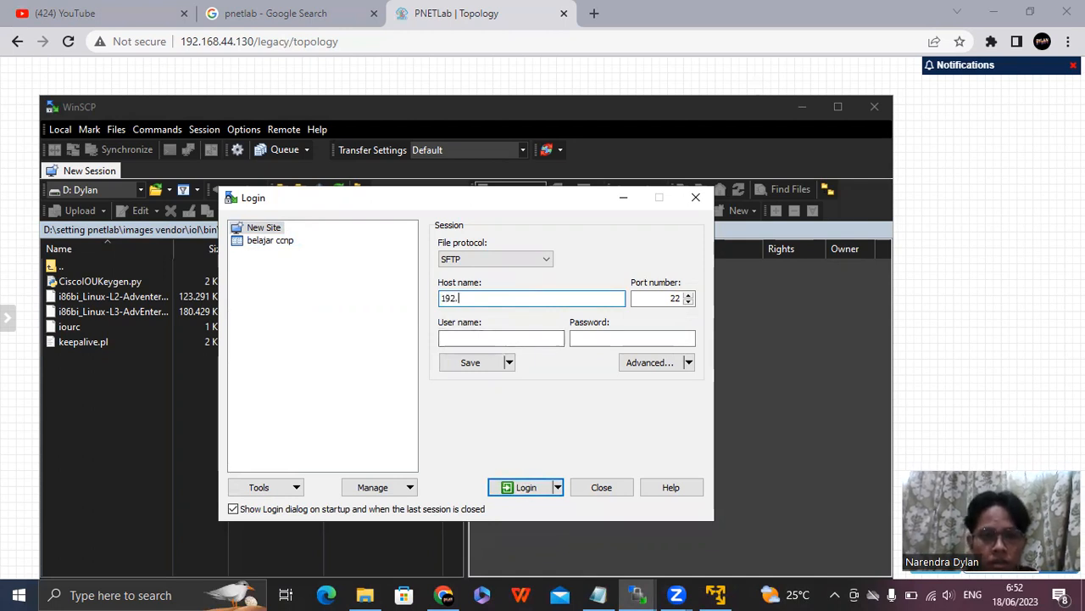
pyautogui.write('.168.44.130')
# Log in to the server as root with the account password, accepting its host key and re-entering the password at the repeated request.
pyautogui.click(457, 337)
pyautogui.write('rooot')
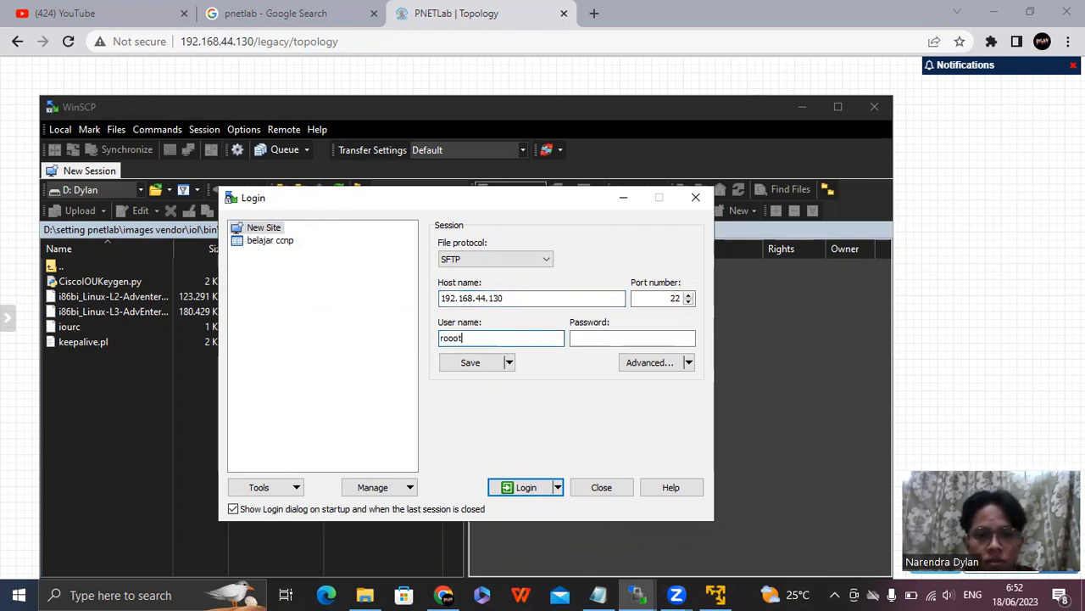
pyautogui.click(576, 339)
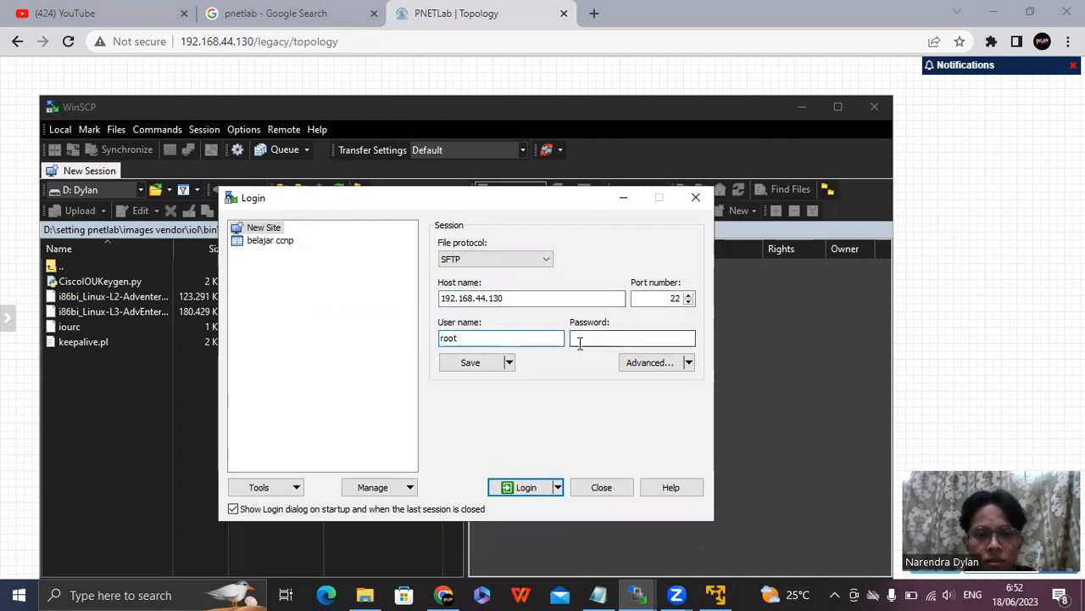
pyautogui.write('p•')
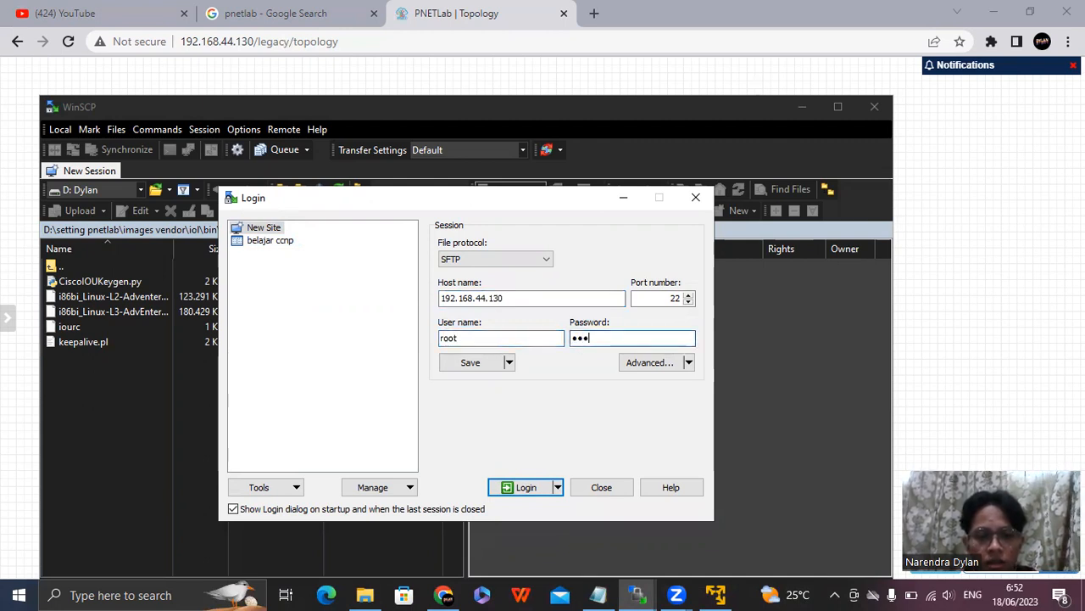
pyautogui.click(521, 485)
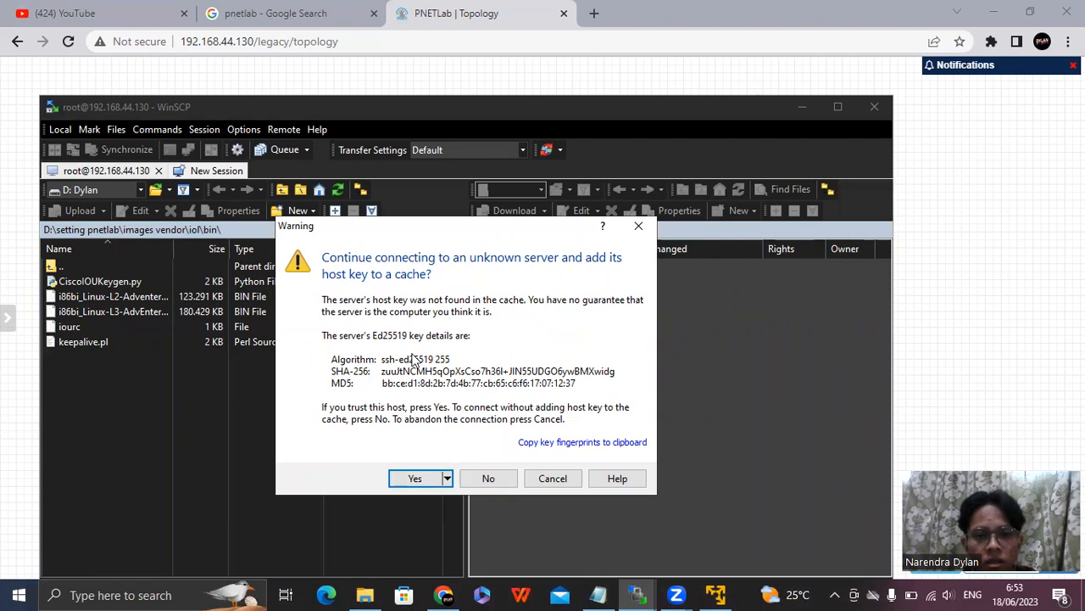
pyautogui.click(414, 479)
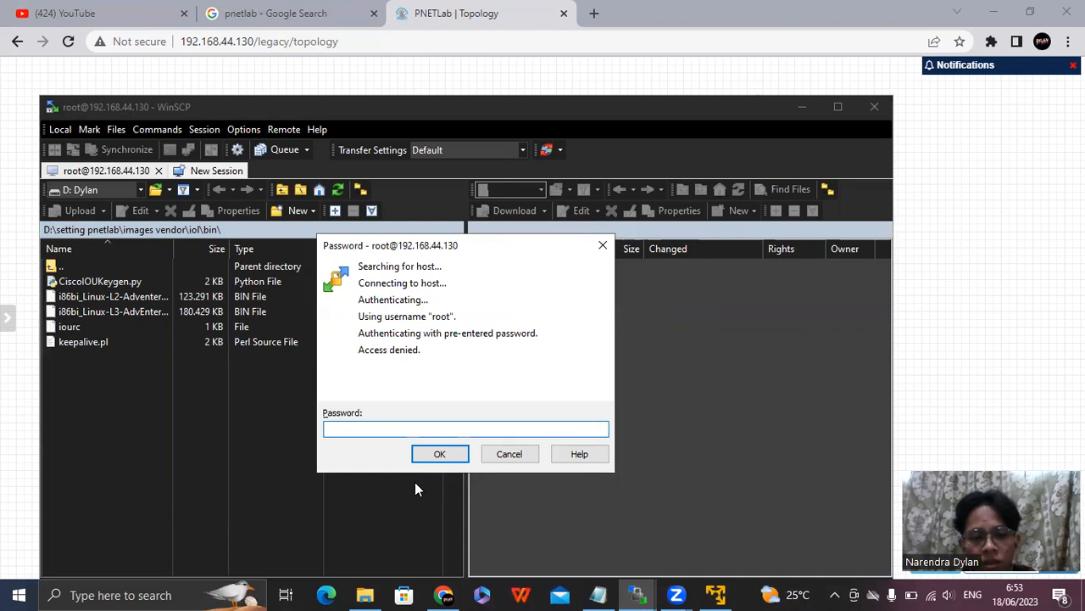
pyautogui.write('•••')
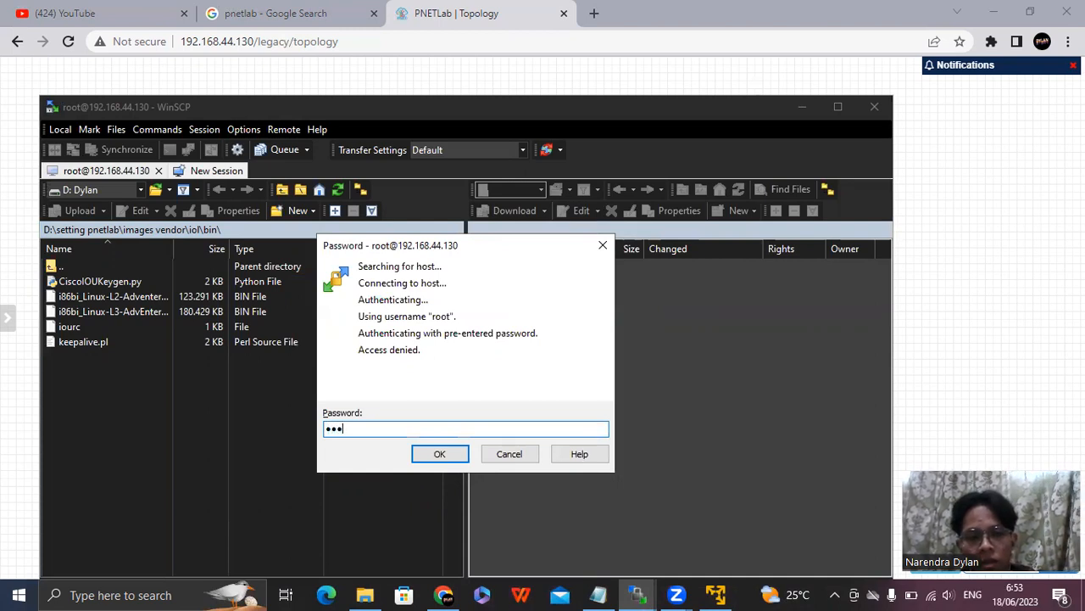
pyautogui.click(423, 458)
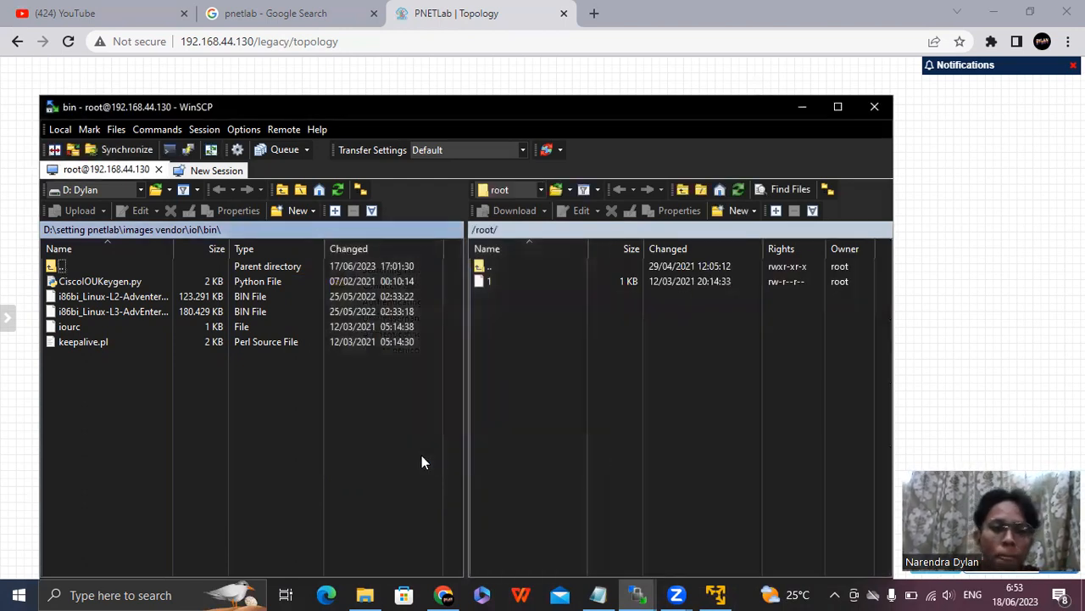
# Browse the local side to the images vendor folder inside D:\setting pnetlab.
pyautogui.click(140, 190)
pyautogui.click(102, 253)
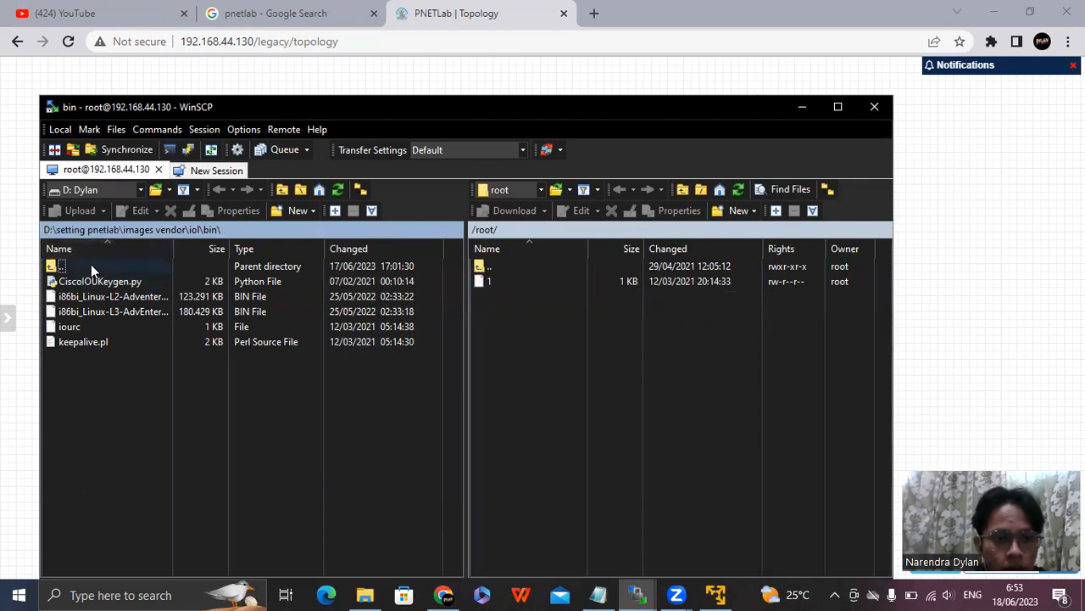
pyautogui.doubleClick(91, 265)
pyautogui.doubleClick(91, 265)
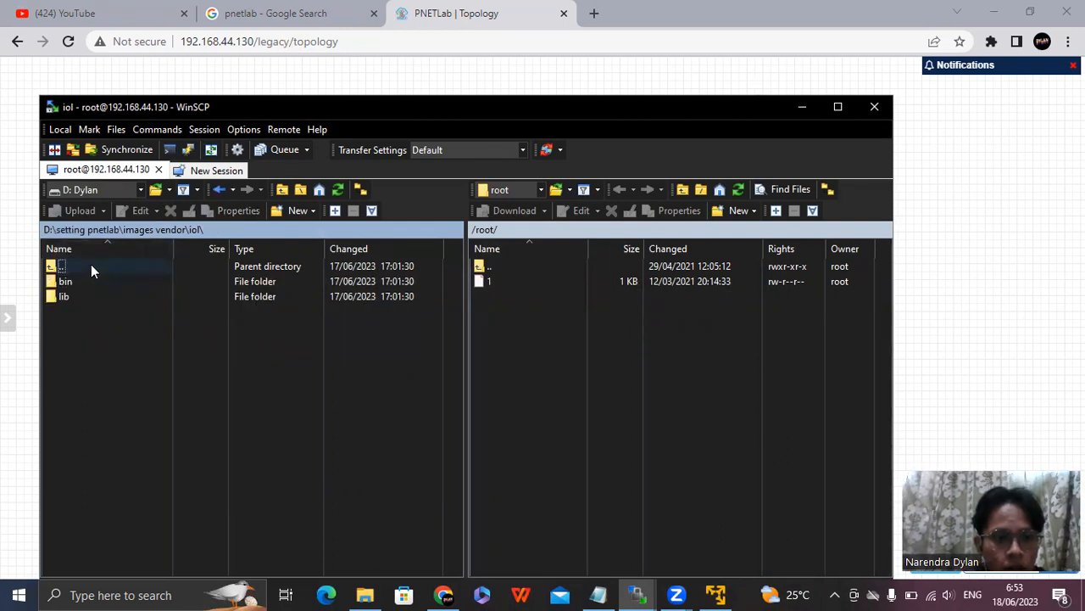
pyautogui.doubleClick(91, 263)
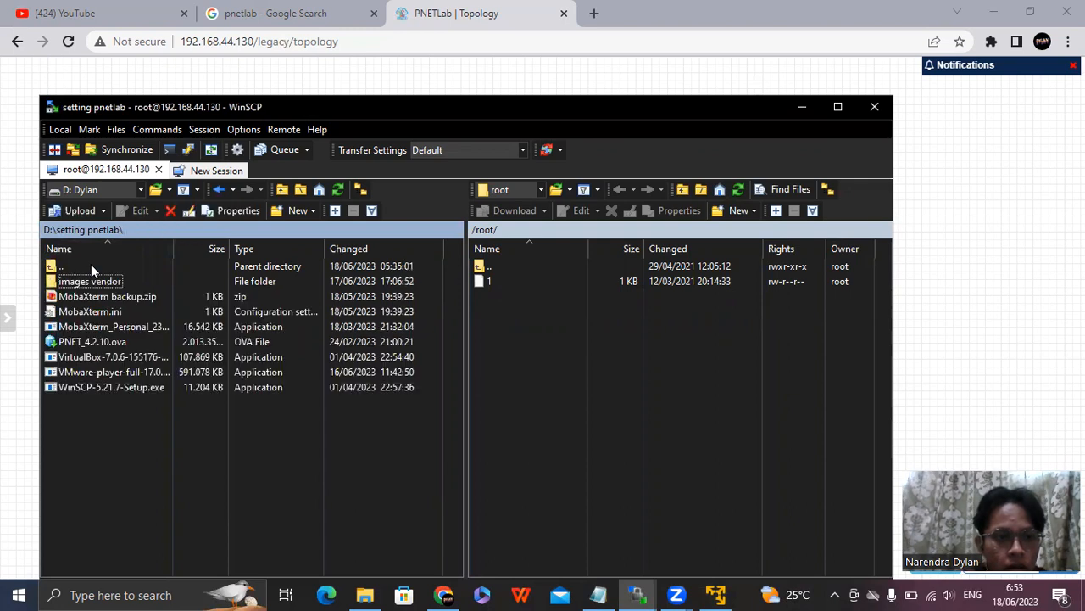
pyautogui.doubleClick(90, 264)
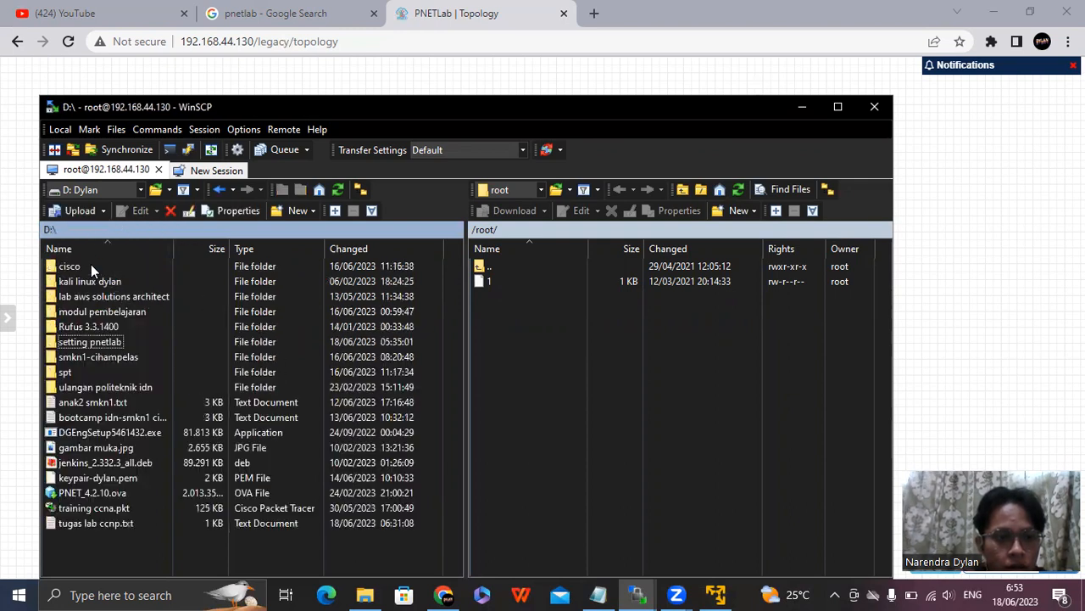
pyautogui.click(104, 342)
pyautogui.doubleClick(104, 342)
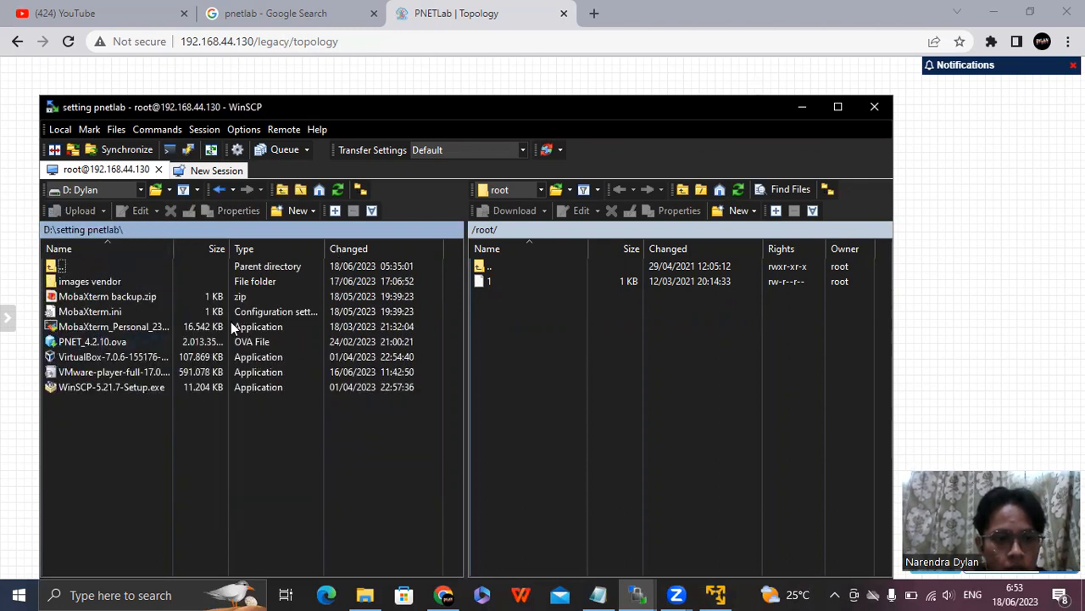
pyautogui.doubleClick(86, 282)
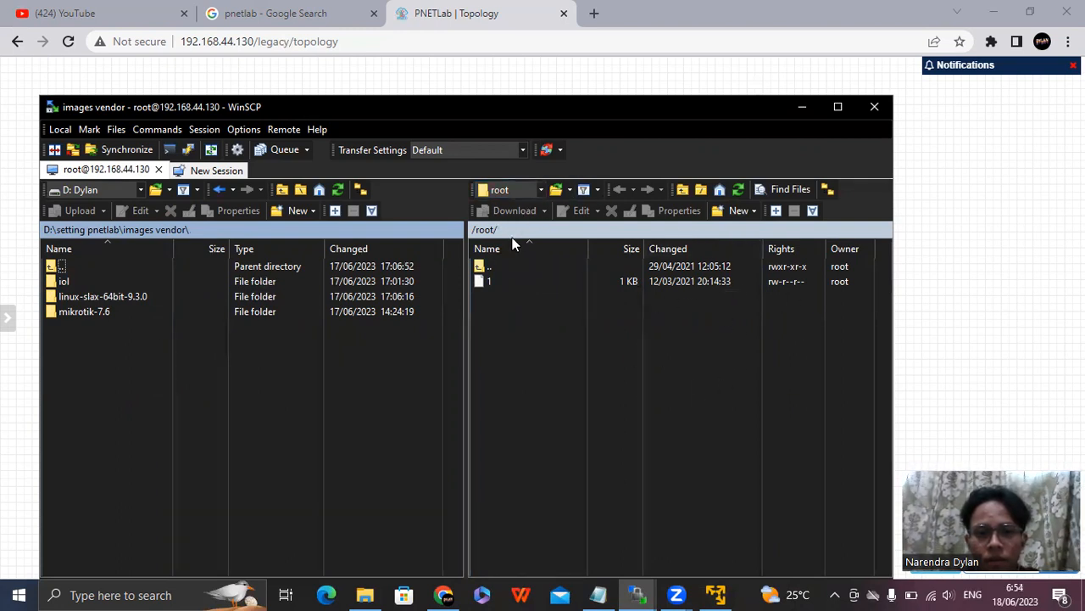
# Browse the server side from the root home directory to /opt/unetlab/addons.
pyautogui.doubleClick(493, 269)
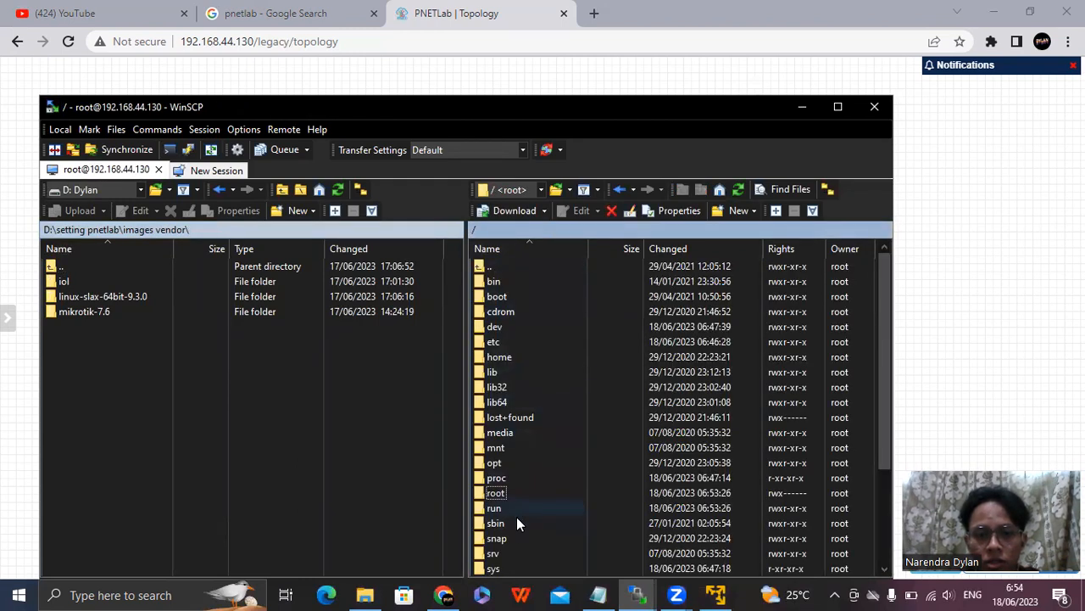
pyautogui.doubleClick(507, 463)
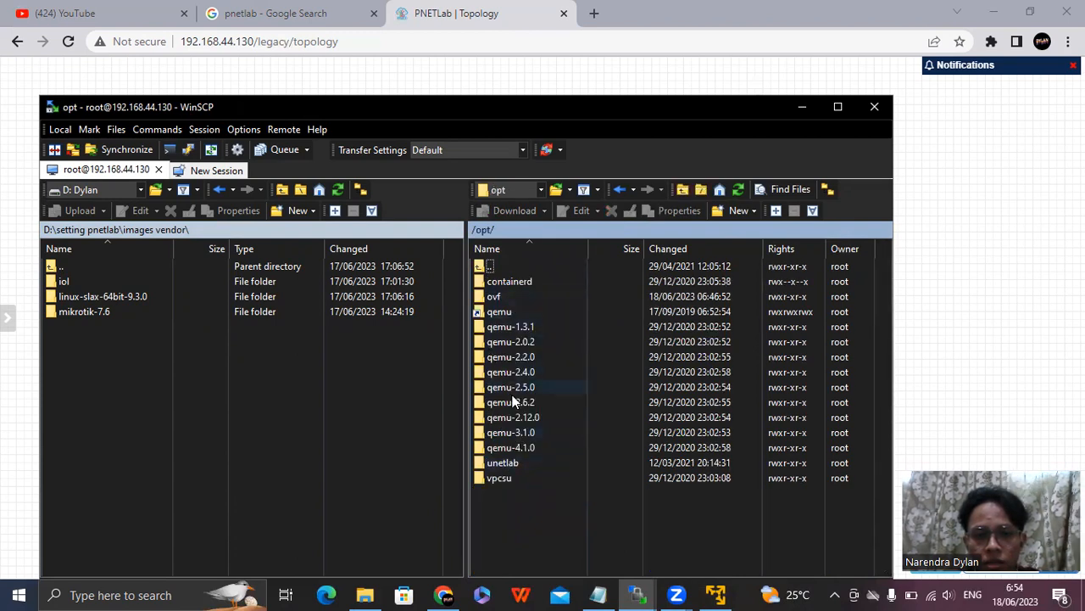
pyautogui.doubleClick(509, 463)
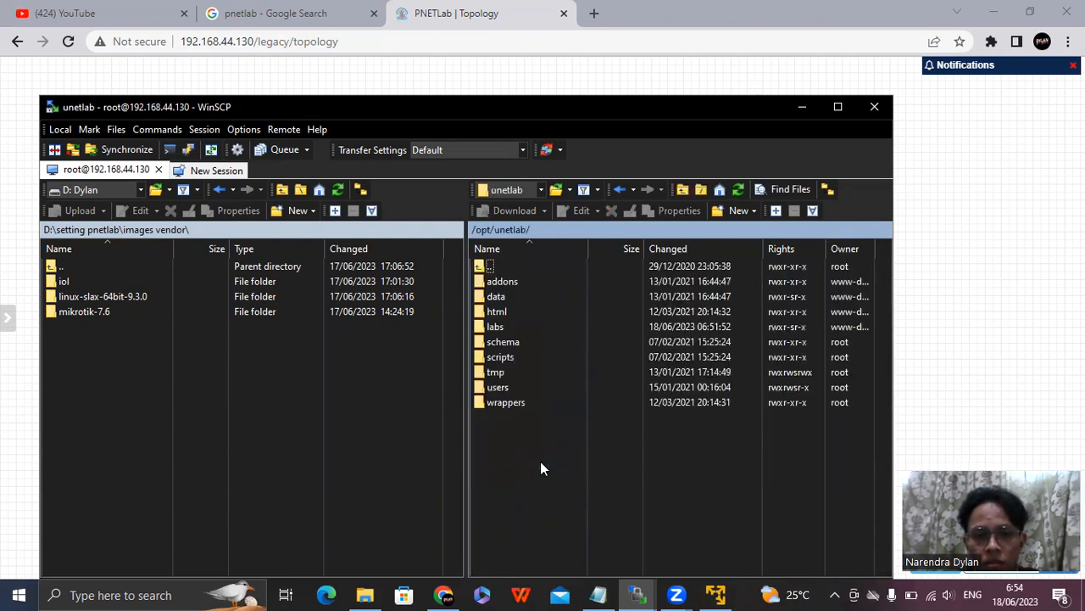
pyautogui.doubleClick(539, 286)
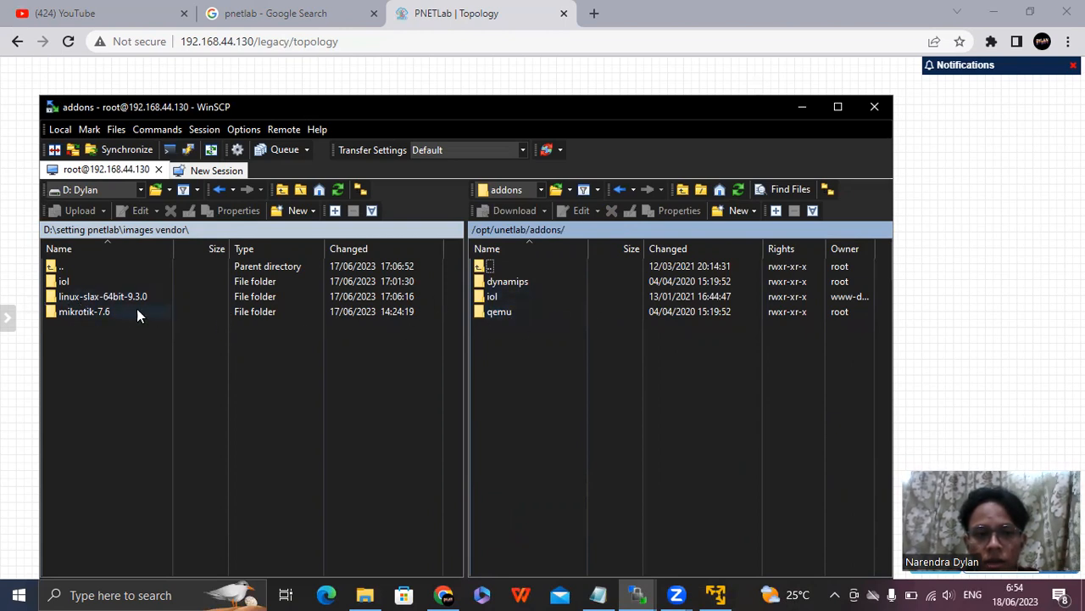
pyautogui.click(78, 285)
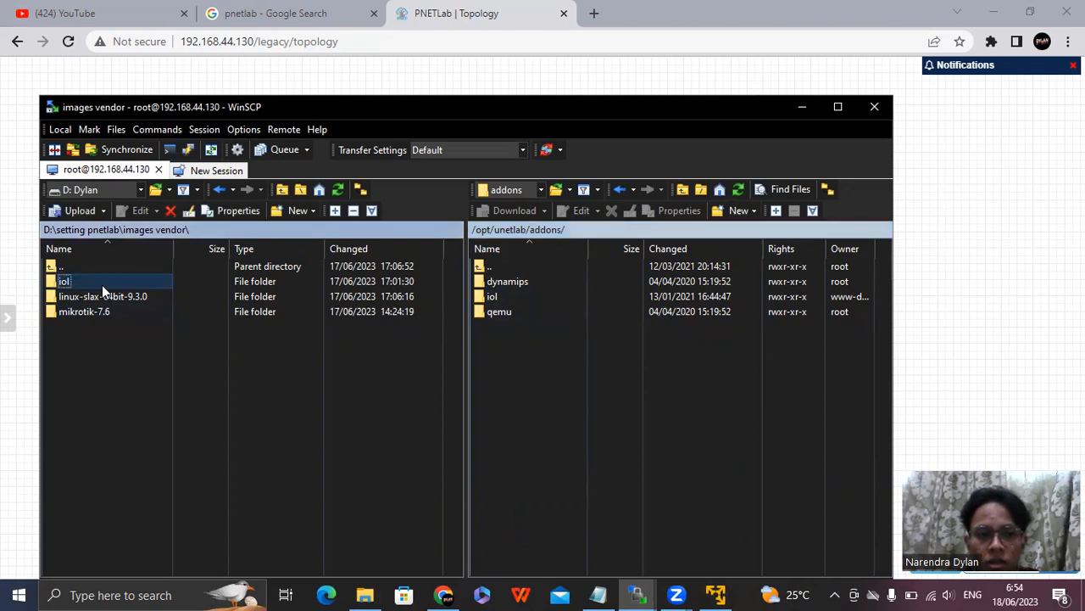
pyautogui.click(509, 298)
pyautogui.click(378, 373)
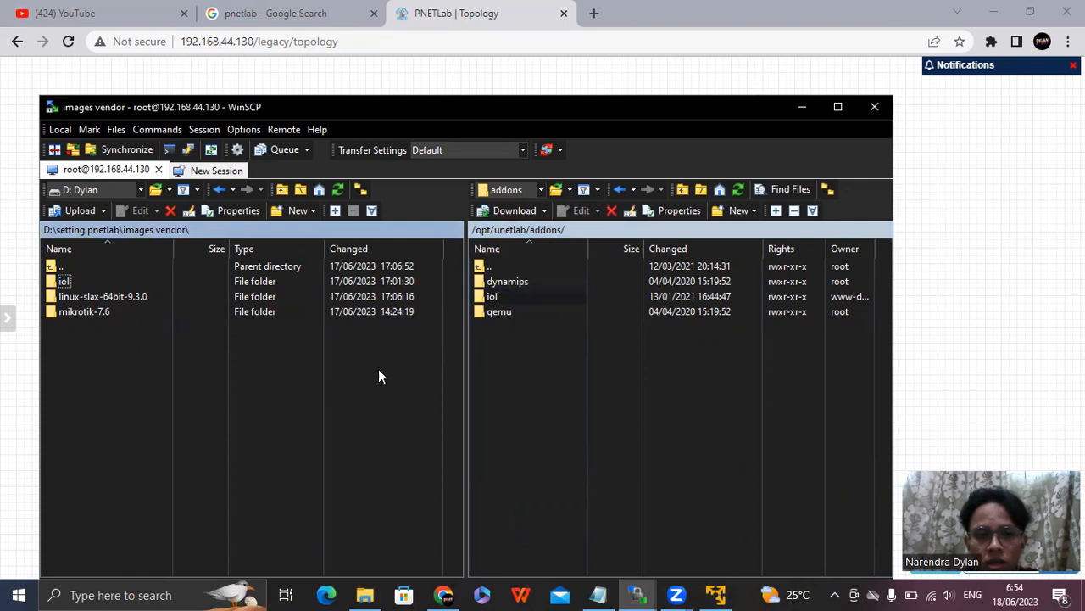
# Upload the local mikrotik-7.6 and linux-slax-64bit-9.3.0 folders into the server's /opt/unetlab/addons/qemu directory.
pyautogui.doubleClick(523, 313)
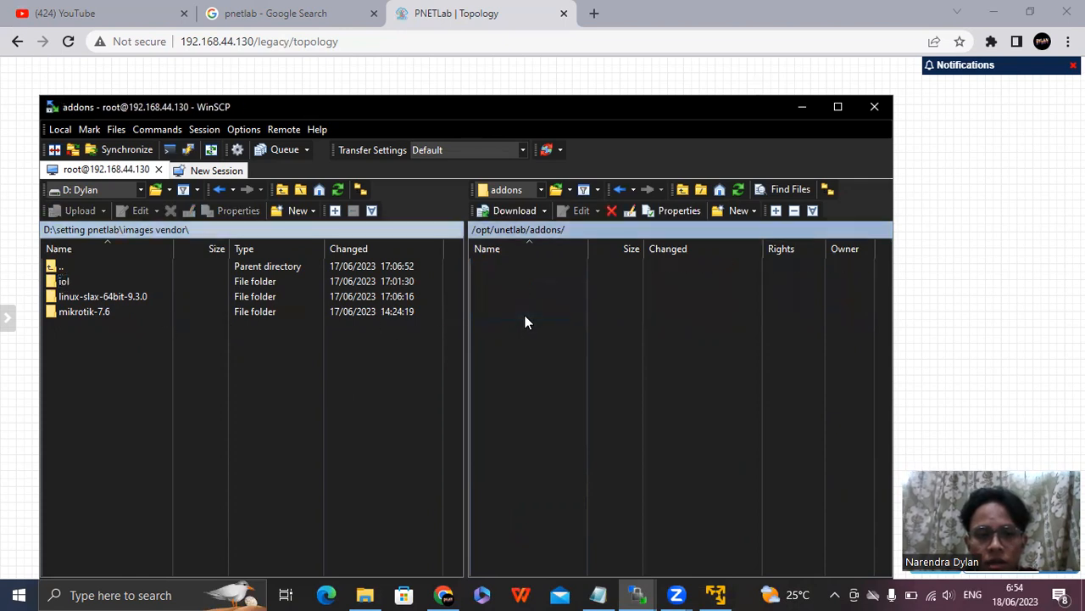
pyautogui.moveTo(91, 319); pyautogui.dragTo(610, 323)
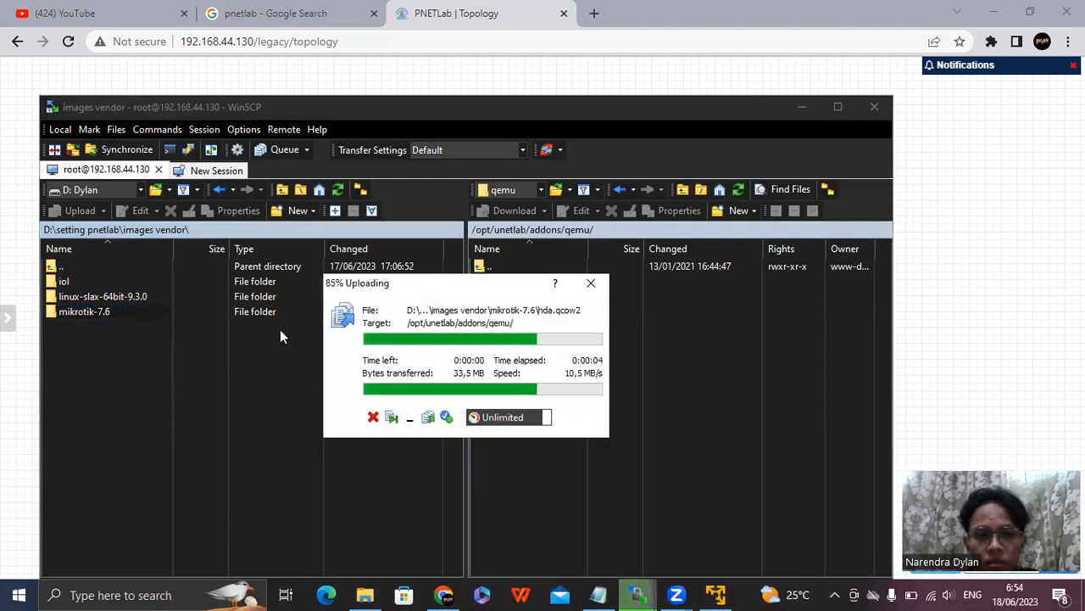
pyautogui.moveTo(118, 294); pyautogui.dragTo(612, 343)
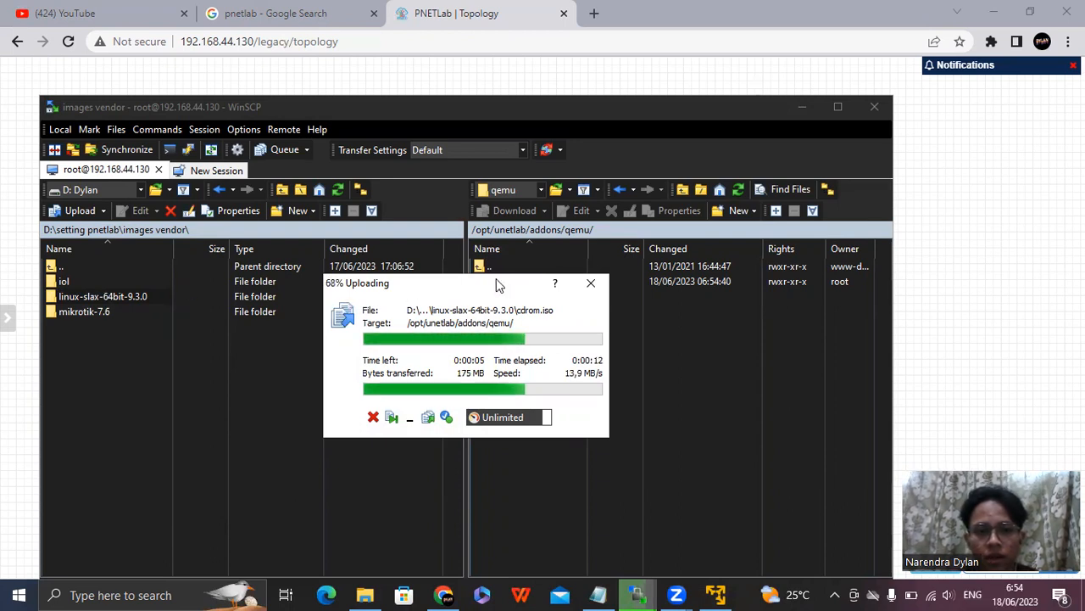
pyautogui.moveTo(496, 283); pyautogui.dragTo(341, 295)
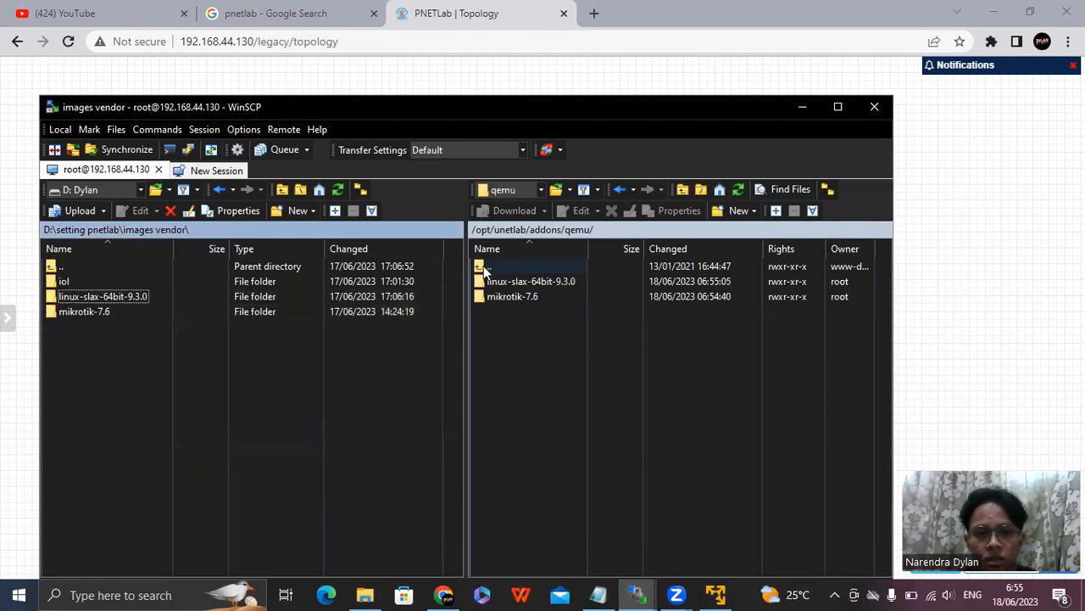
# Open the iol/bin folder on both sides: /opt/unetlab/addons/iol/bin on the server and images vendor\iol\bin locally.
pyautogui.doubleClick(491, 267)
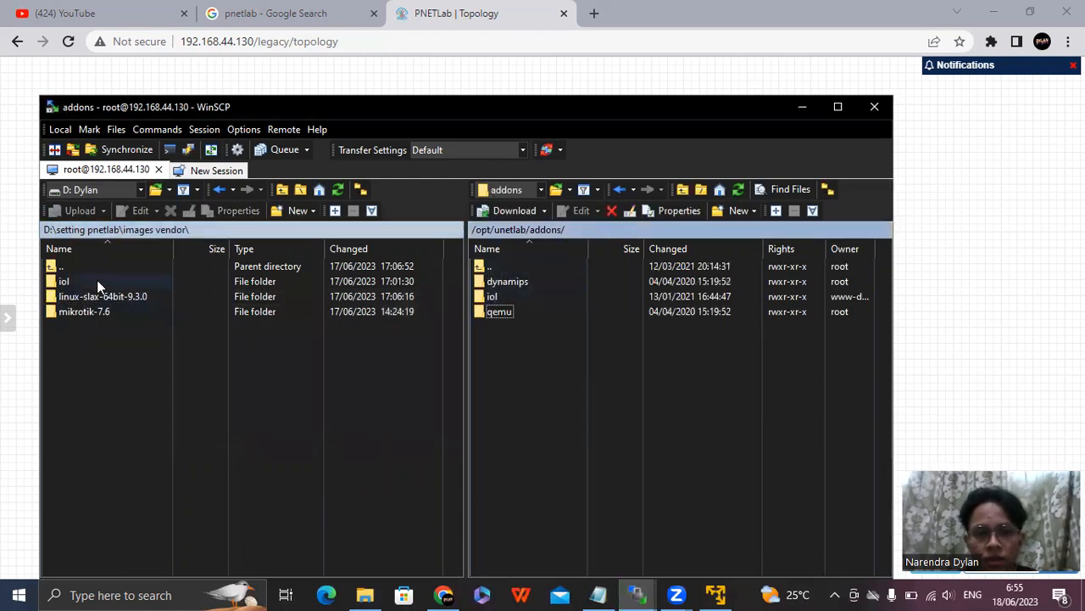
pyautogui.doubleClick(508, 294)
pyautogui.doubleClick(494, 282)
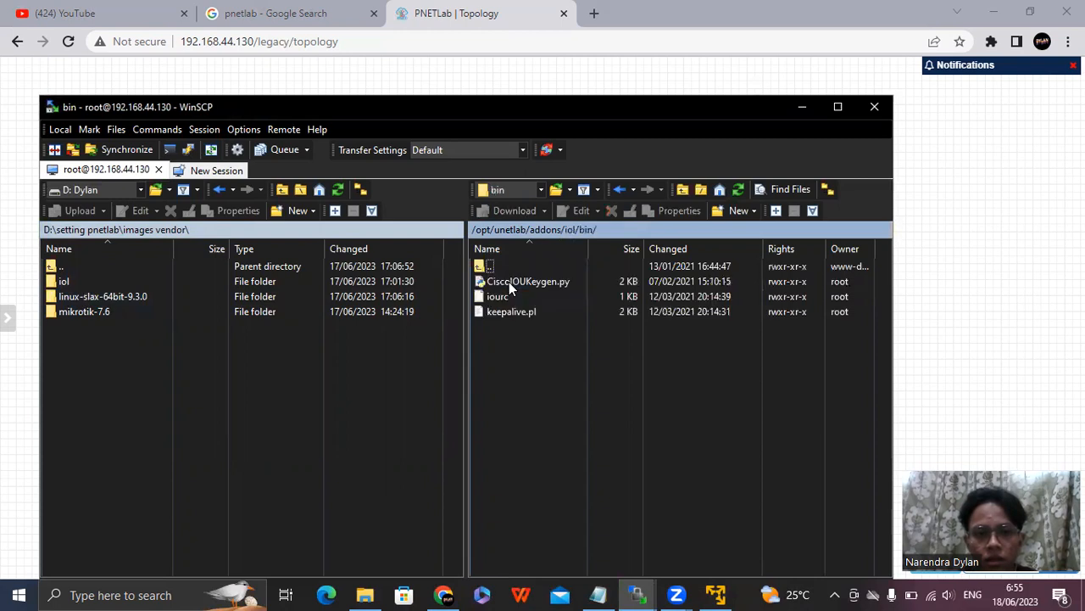
pyautogui.doubleClick(73, 286)
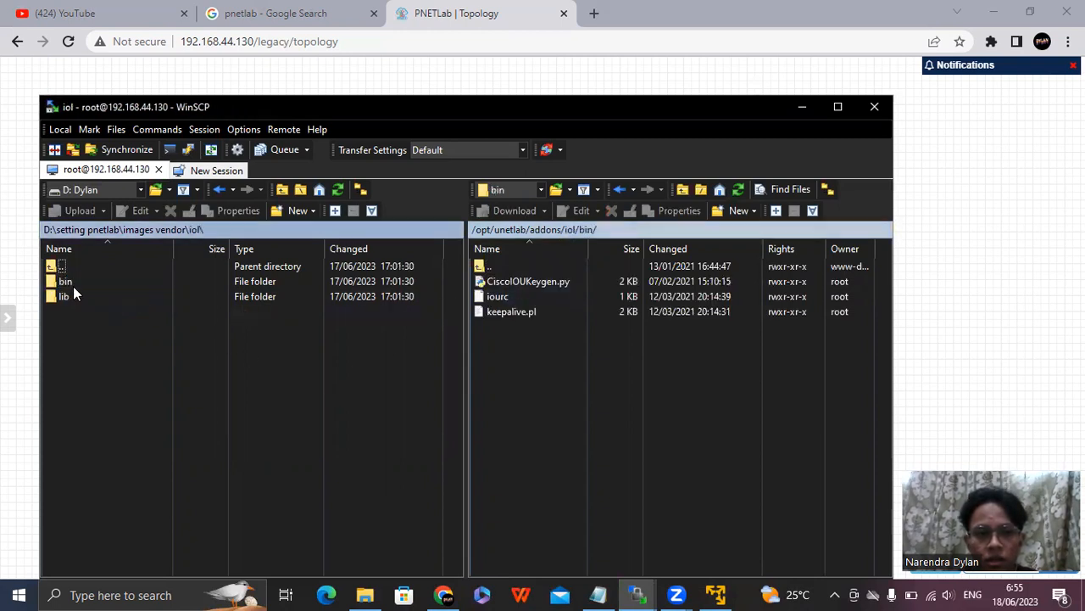
pyautogui.doubleClick(81, 283)
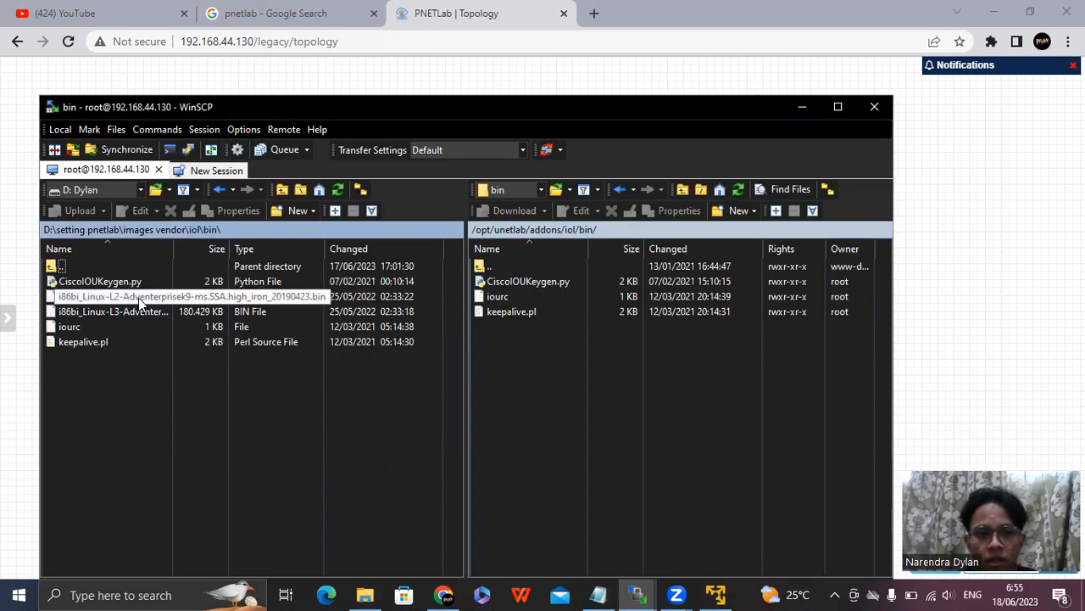
# Upload the i86bi_Linux-L2 and i86bi_Linux-L3 .bin images into the server's iol/bin directory.
pyautogui.moveTo(140, 297); pyautogui.dragTo(562, 331)
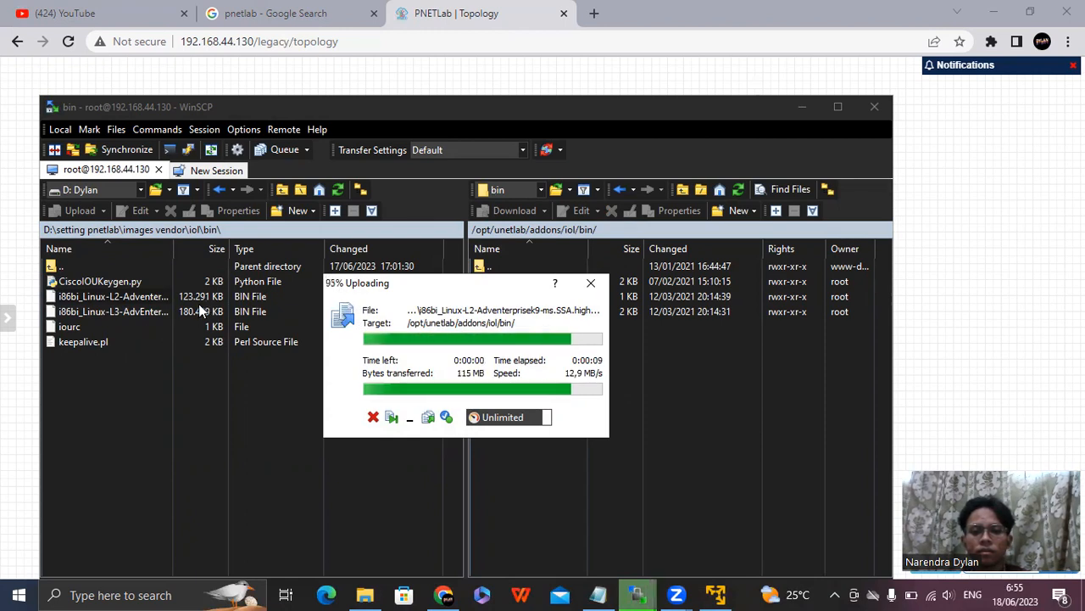
pyautogui.click(114, 313)
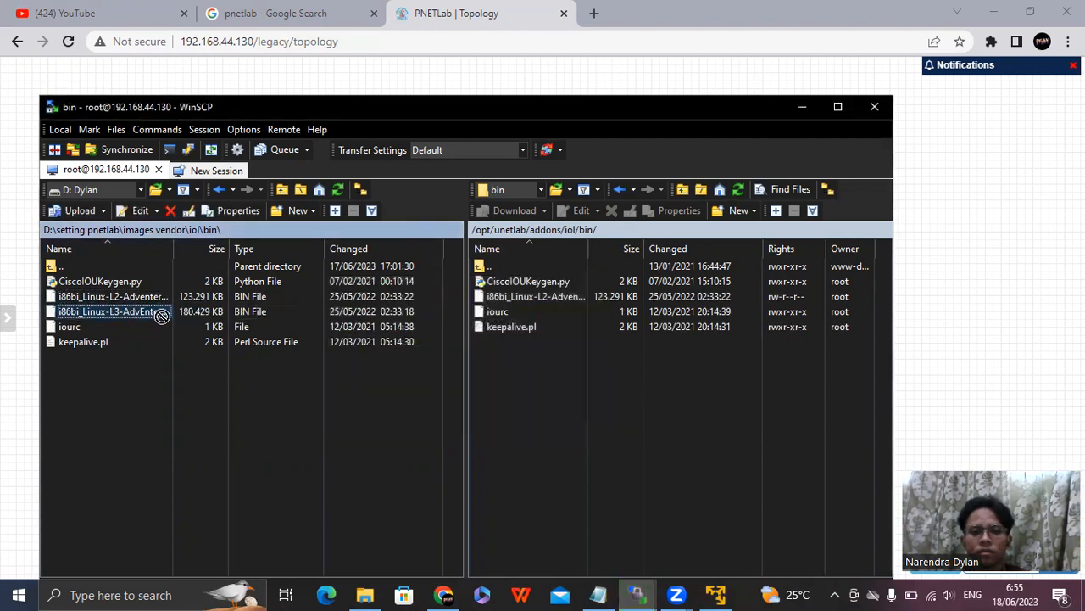
pyautogui.moveTo(678, 400); pyautogui.dragTo(769, 463)
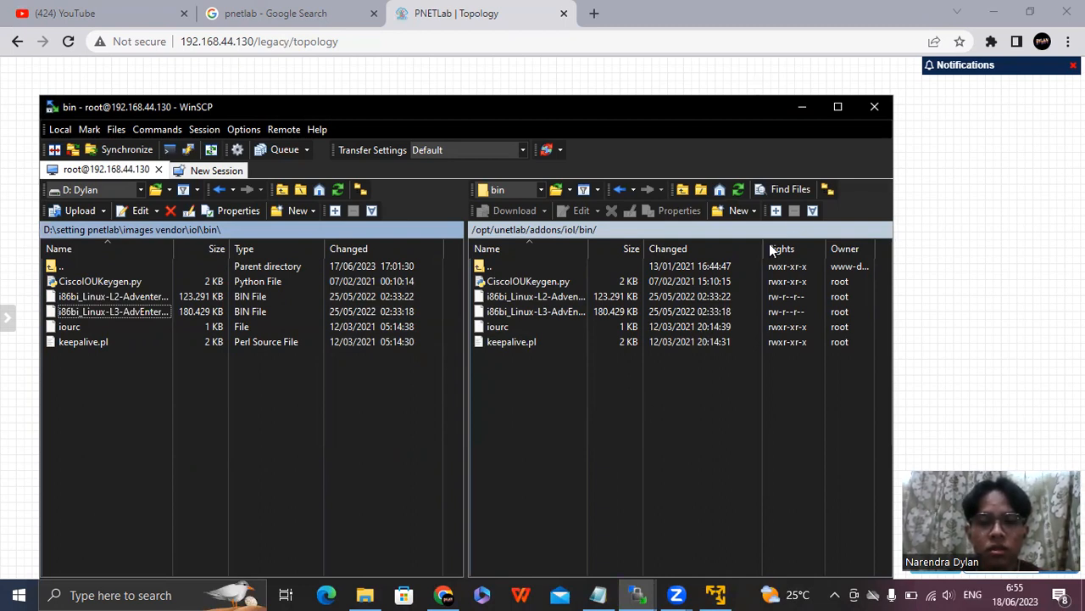
# Switch back to the PNETLab topology in the browser, reload it, and start adding a node with the Cisco IOL template.
pyautogui.click(803, 106)
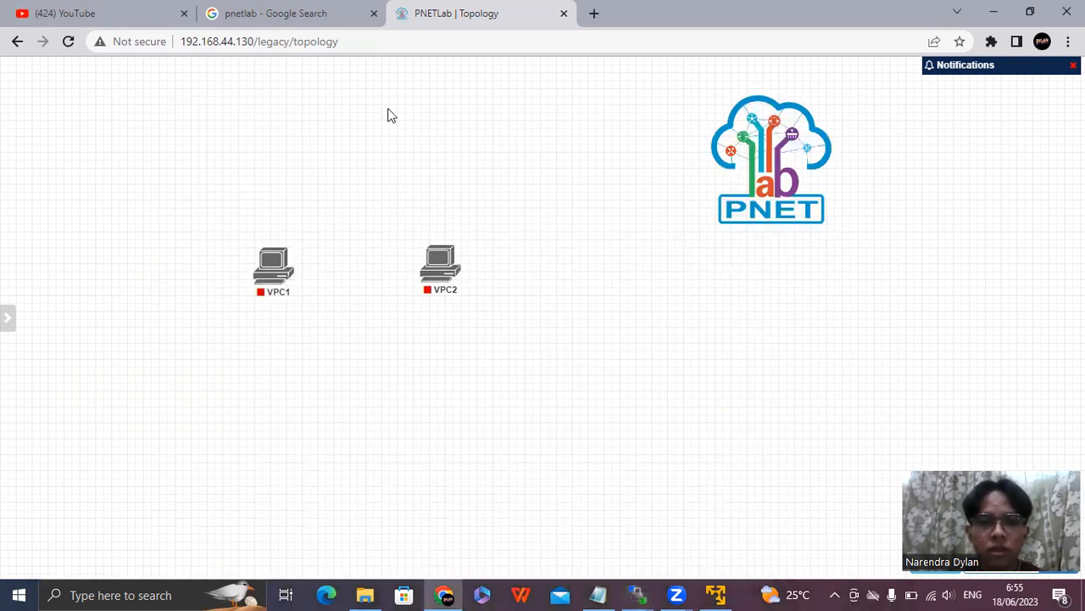
pyautogui.click(66, 41)
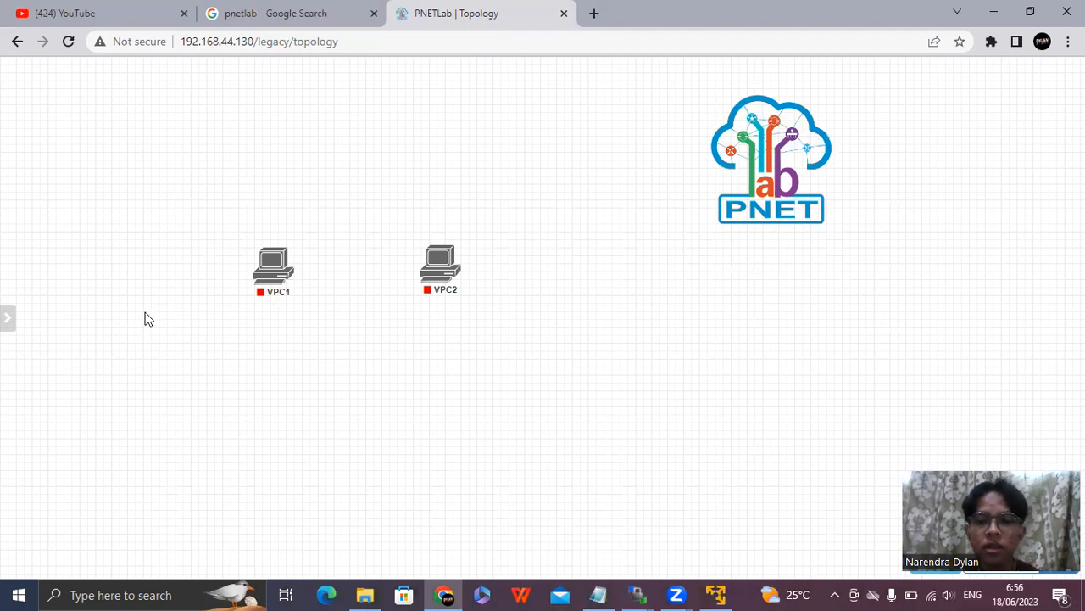
pyautogui.rightClick(156, 331)
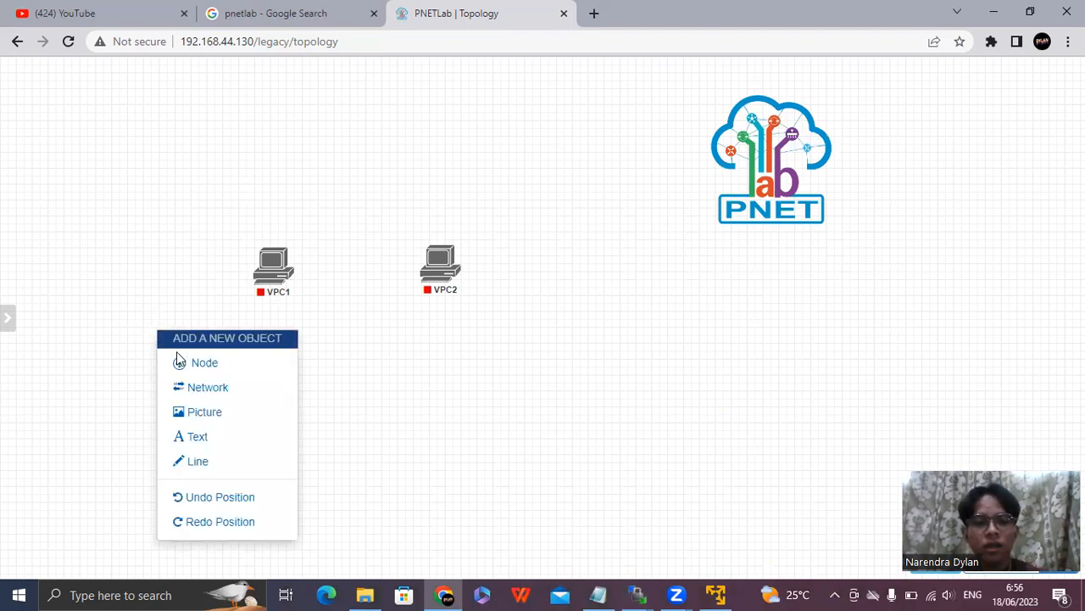
pyautogui.click(199, 363)
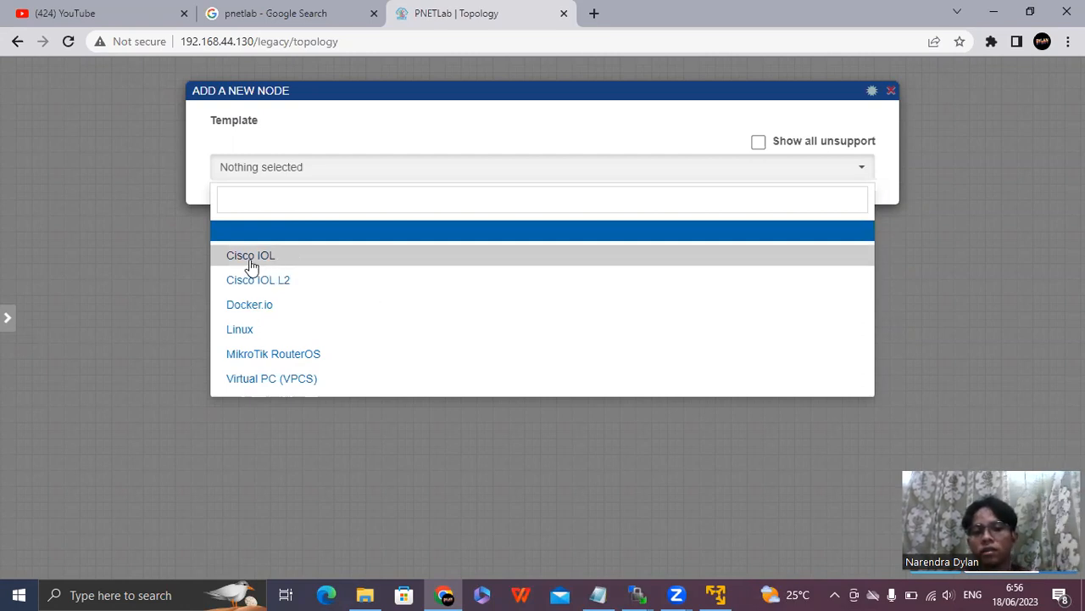
pyautogui.click(314, 258)
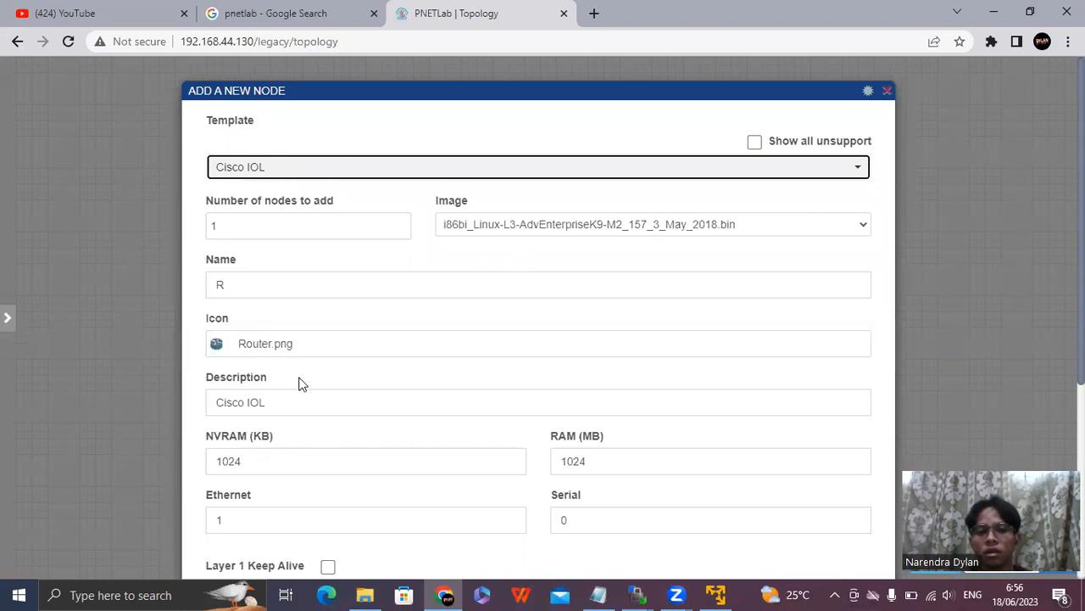
# Add one Cisco IOL node with the i86bi_Linux-L3-AdvEnterpriseK9-M2_157_3_May_2018.bin image, keeping the default settings.
pyautogui.scroll(-1, 300, 380)
pyautogui.scroll(-3, 379, 407)
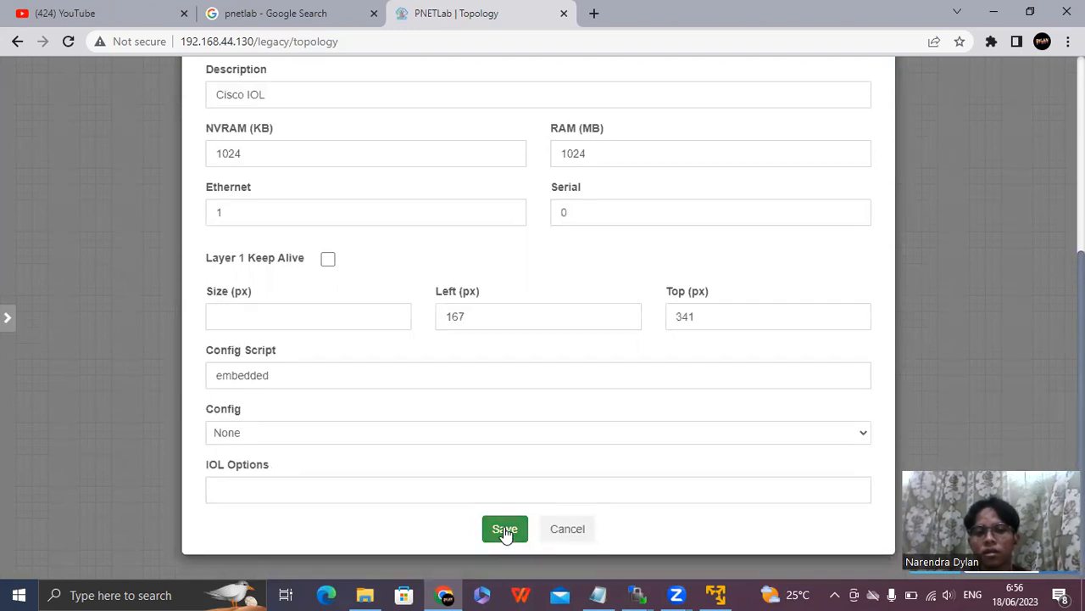
pyautogui.click(504, 529)
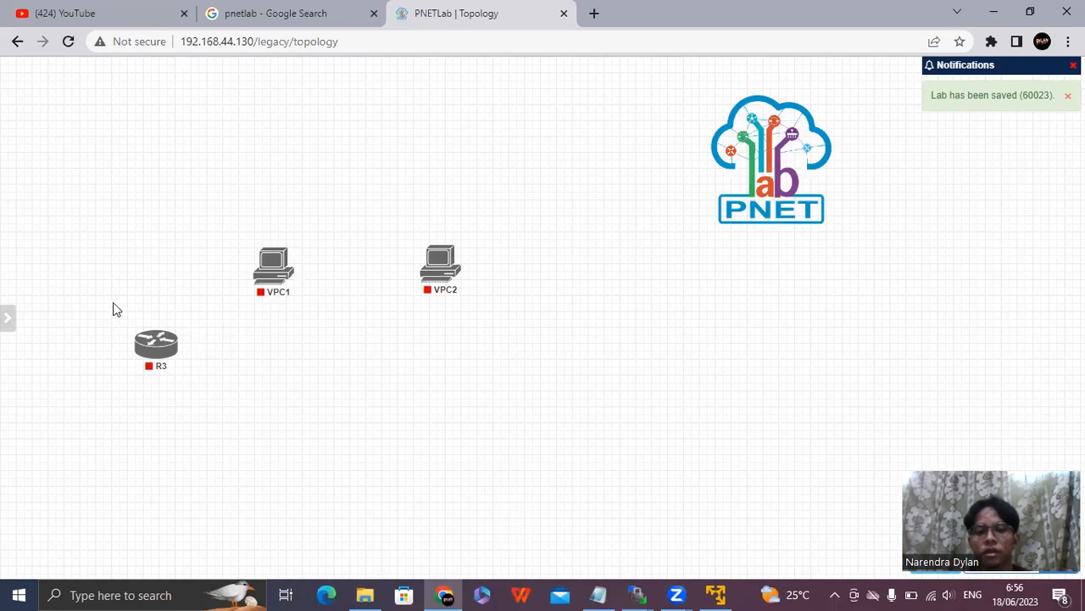
# Delete the newly added R3 router node from the topology and confirm the deletion.
pyautogui.moveTo(111, 300); pyautogui.dragTo(229, 408)
pyautogui.rightClick(165, 350)
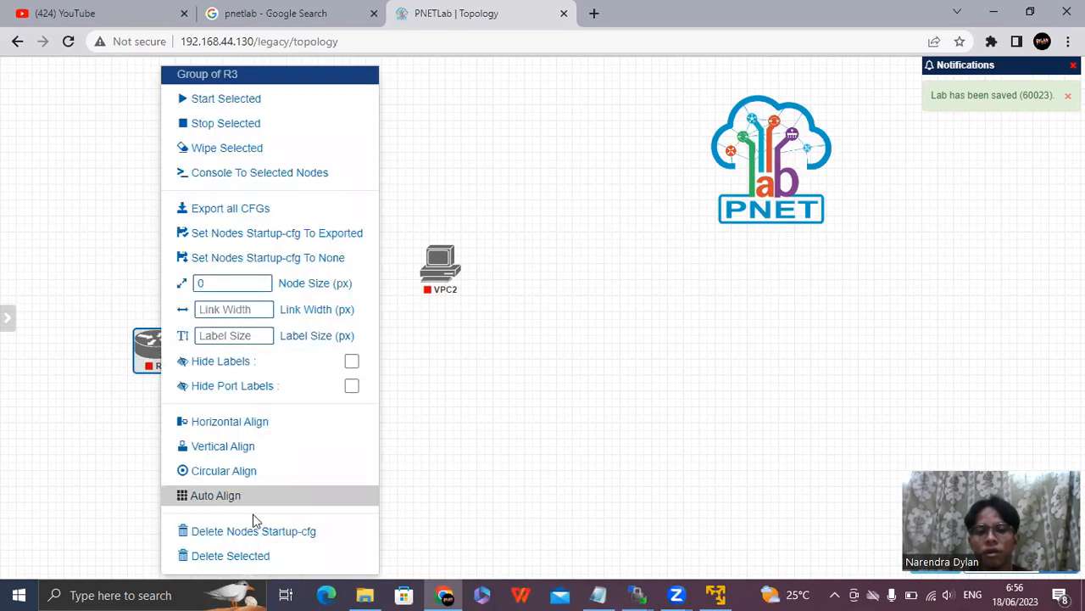
pyautogui.click(293, 561)
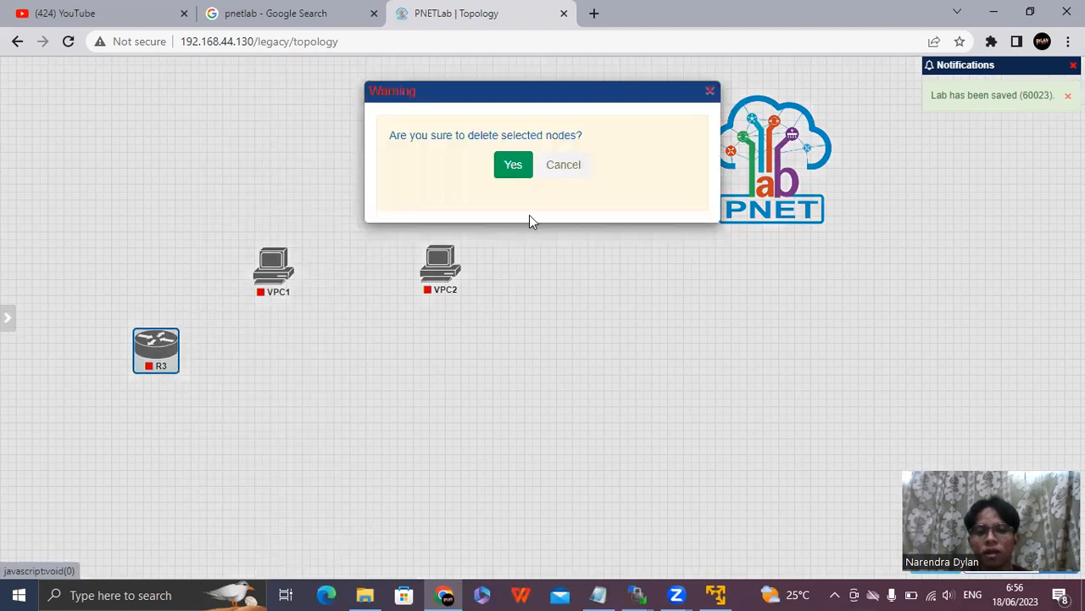
pyautogui.click(512, 166)
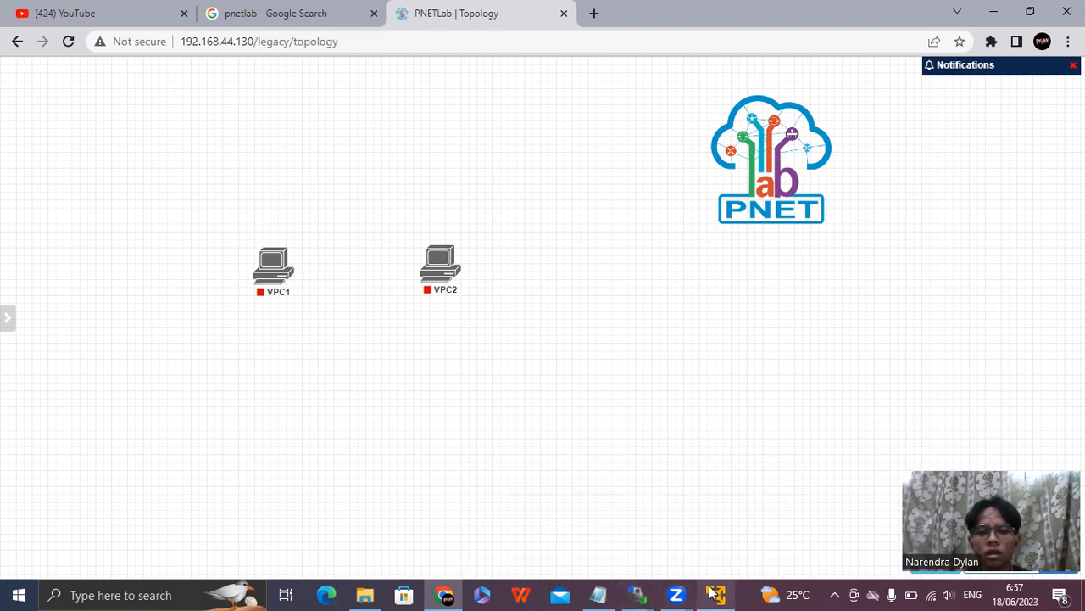
# Launch PuTTY, open an SSH connection to 192.168.44.130 on port 22, and accept the server's host key.
pyautogui.click(152, 594)
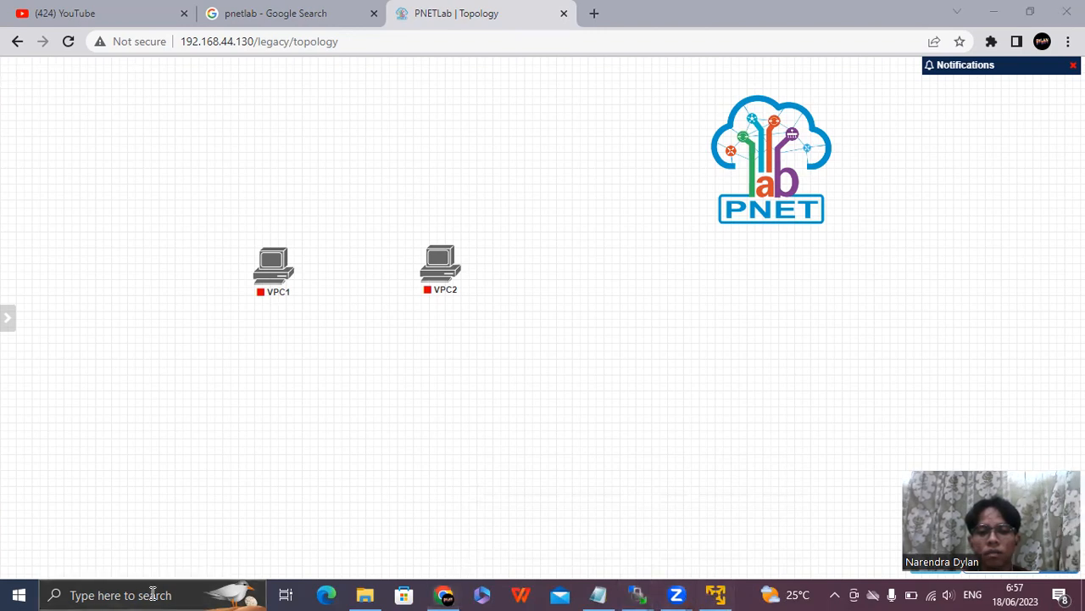
pyautogui.write('putty')
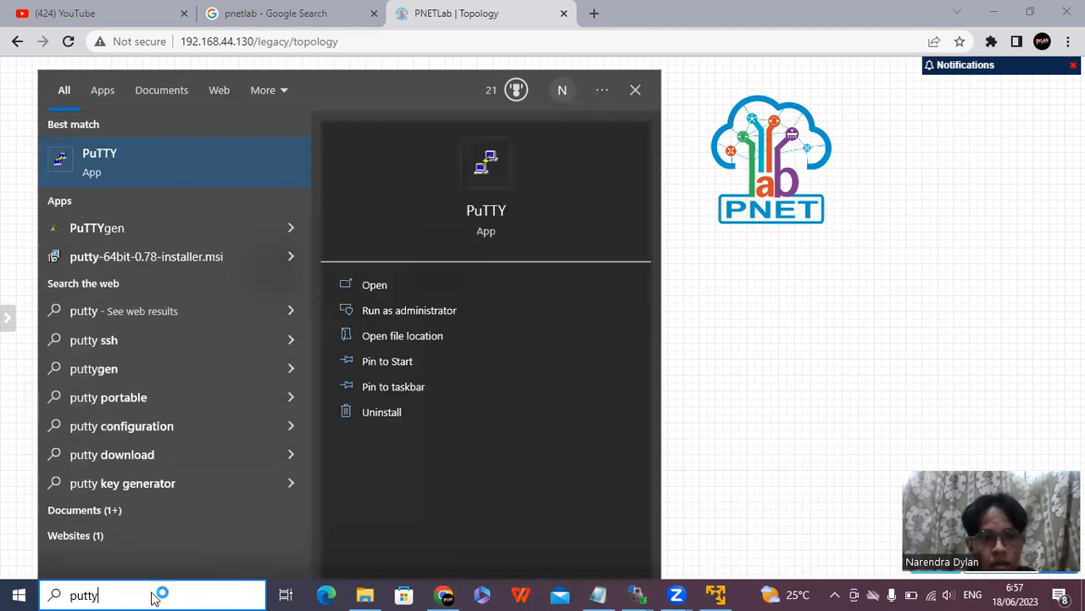
pyautogui.press('Return')
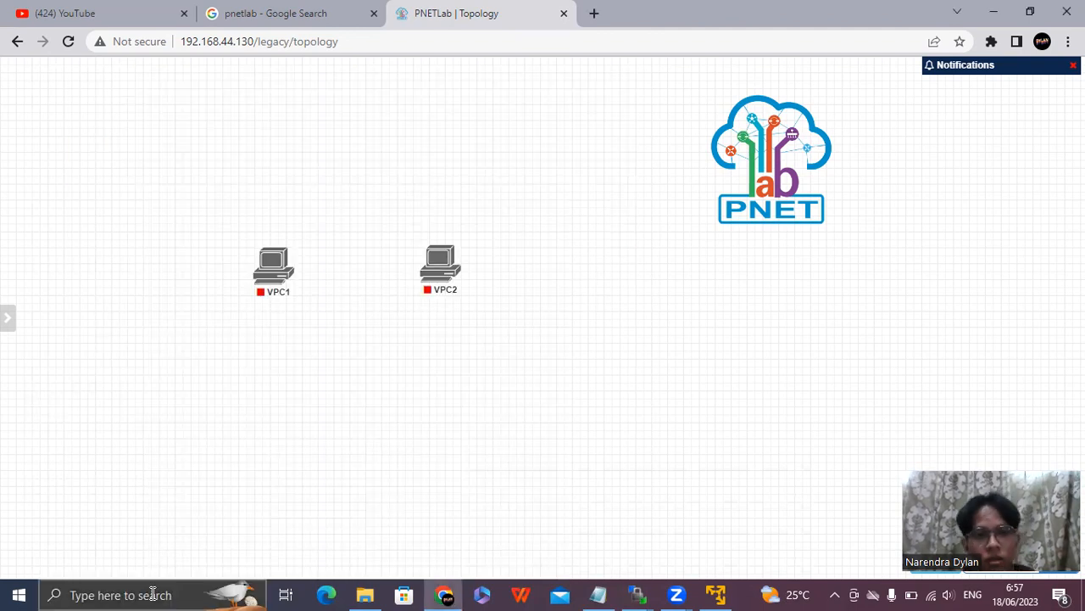
pyautogui.write('192')
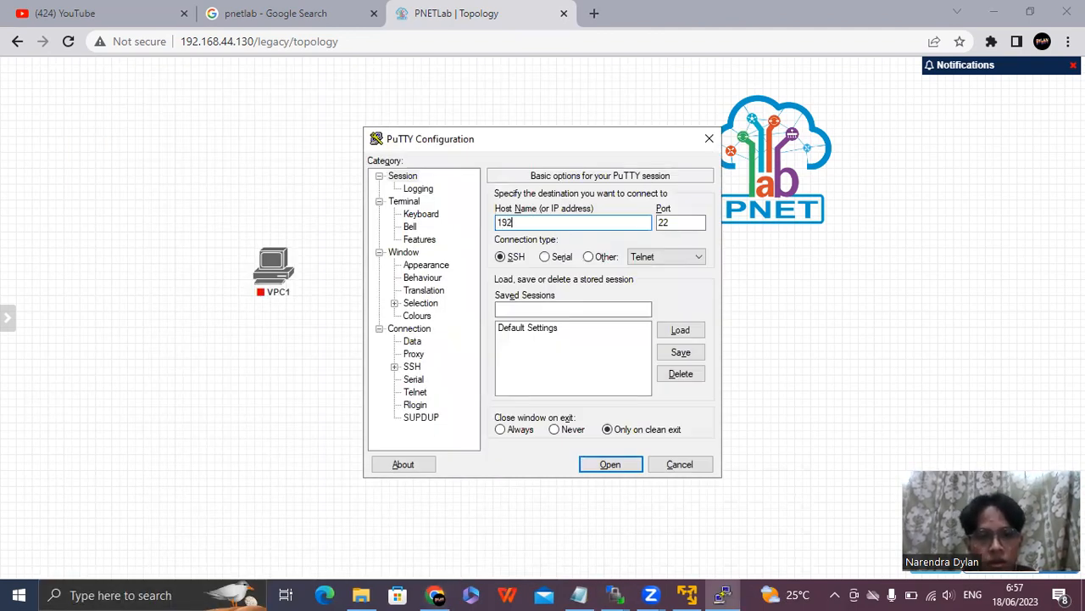
pyautogui.write('.168.')
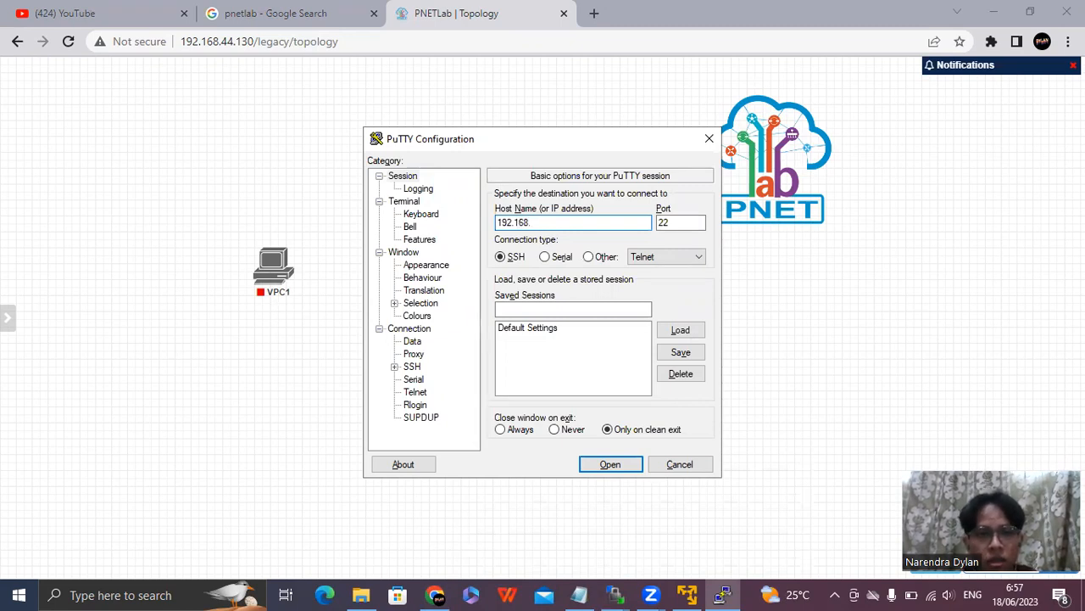
pyautogui.write('44.130')
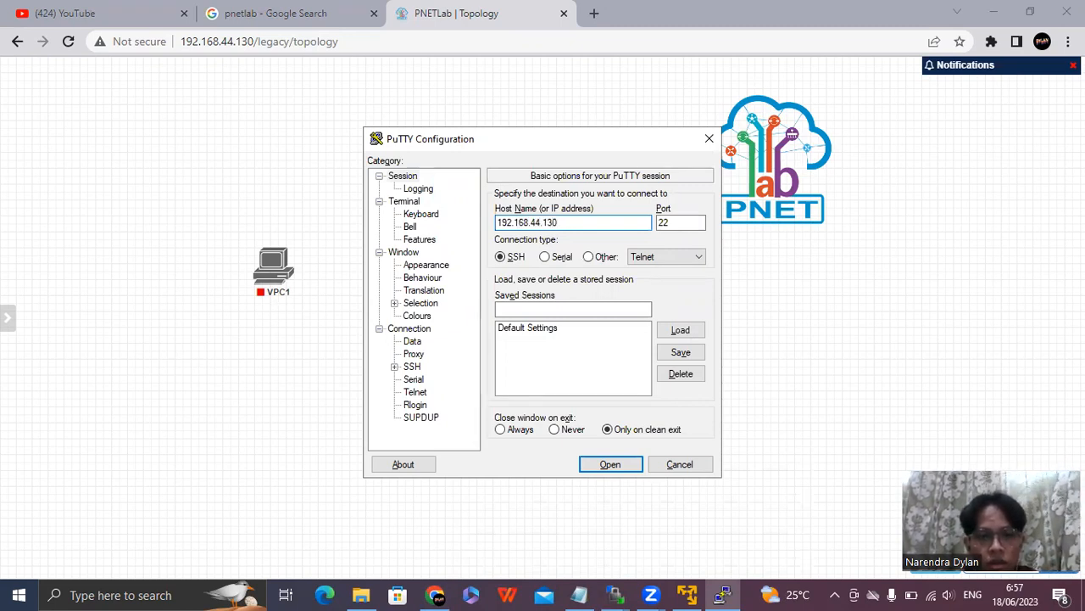
pyautogui.press('Return')
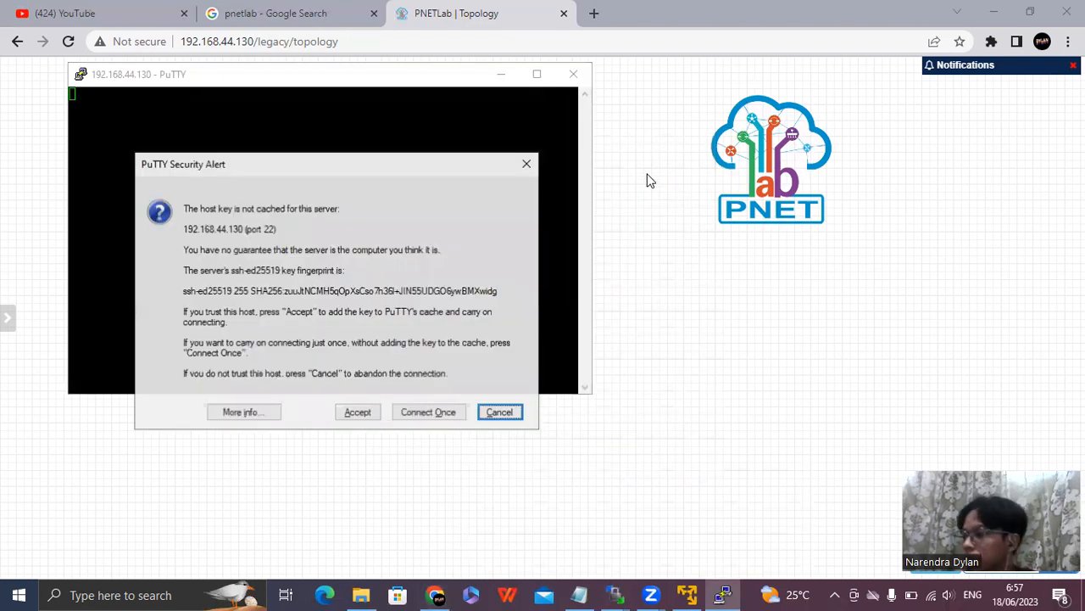
pyautogui.click(358, 413)
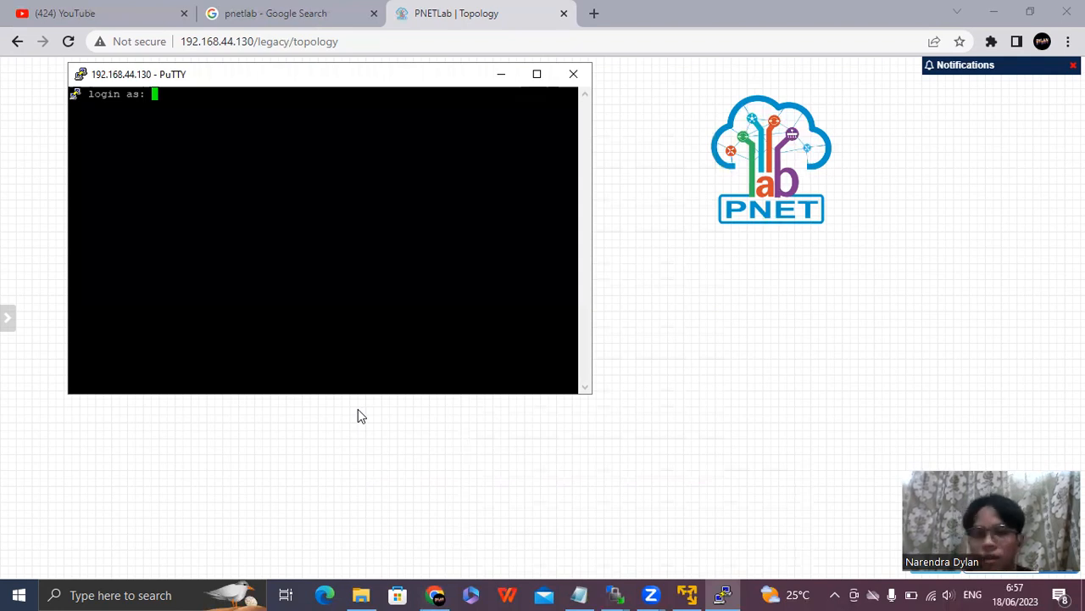
# Log in to the server as root with the account password.
pyautogui.write('root')
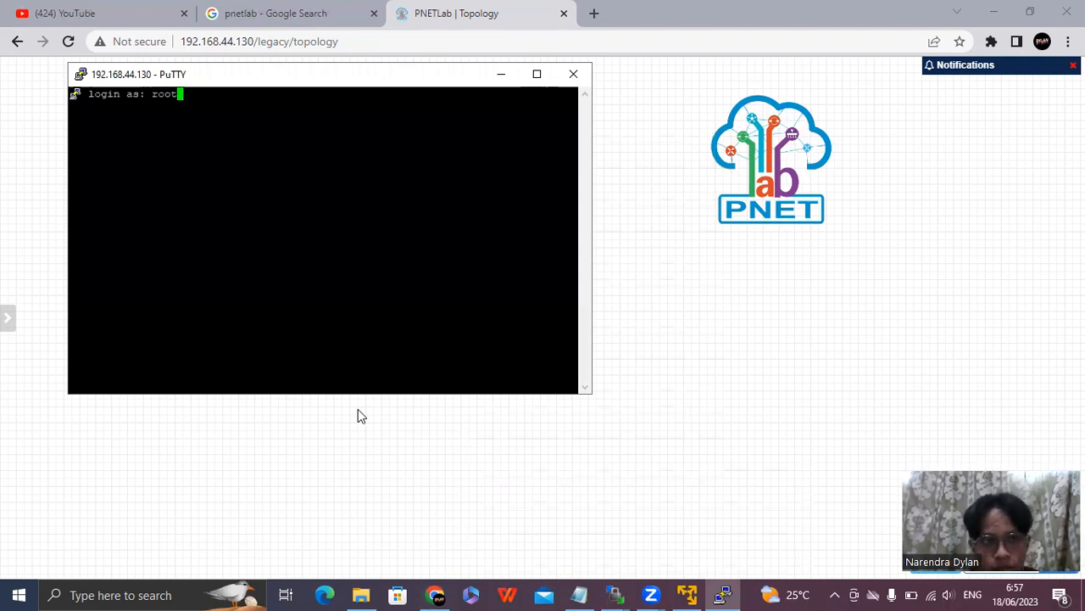
pyautogui.press('Return')
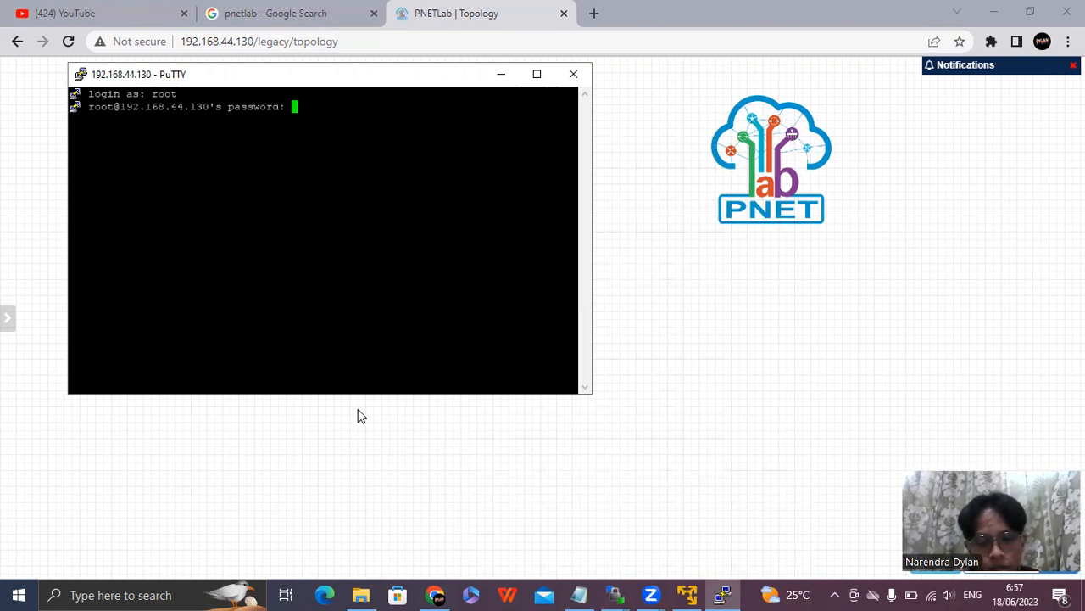
pyautogui.press('Return')
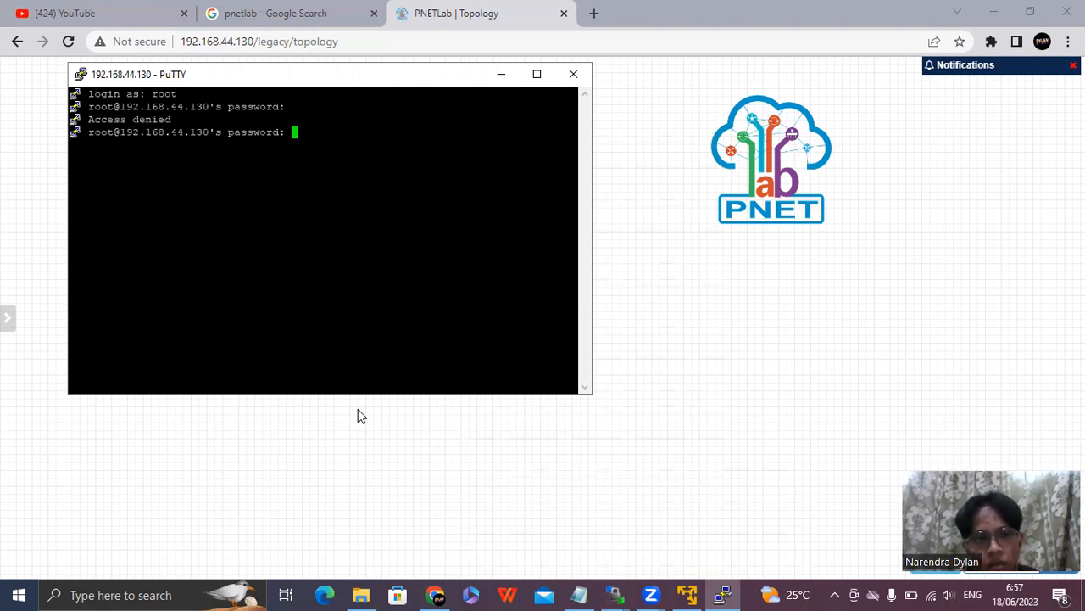
pyautogui.press('Return')
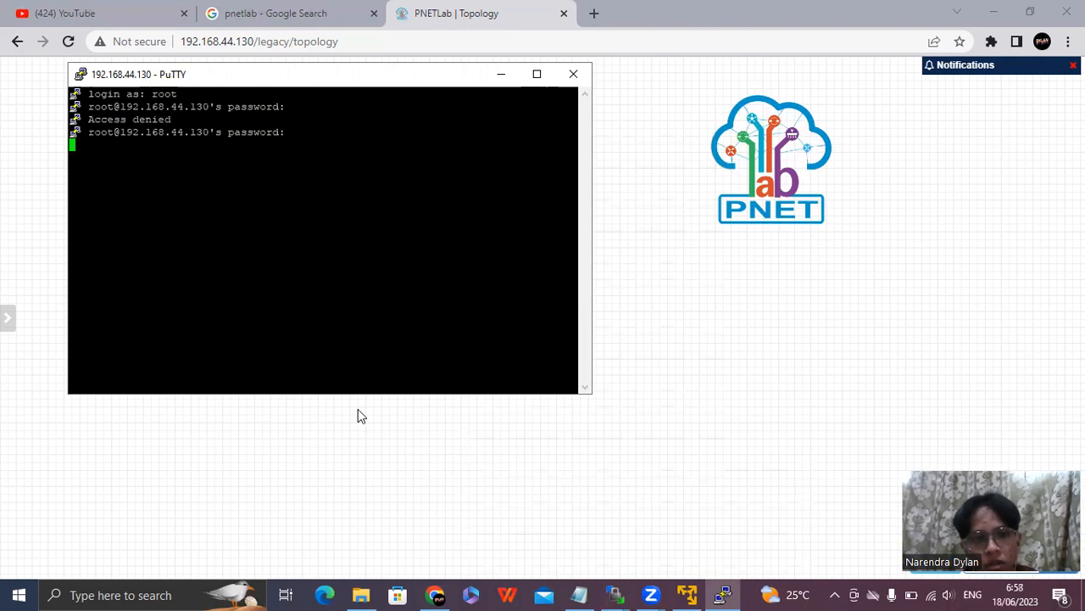
pyautogui.press('Return')
pyautogui.press('Return')
pyautogui.press('Return')
pyautogui.press('Return')
pyautogui.press('Return')
pyautogui.press('Return')
pyautogui.press('Return')
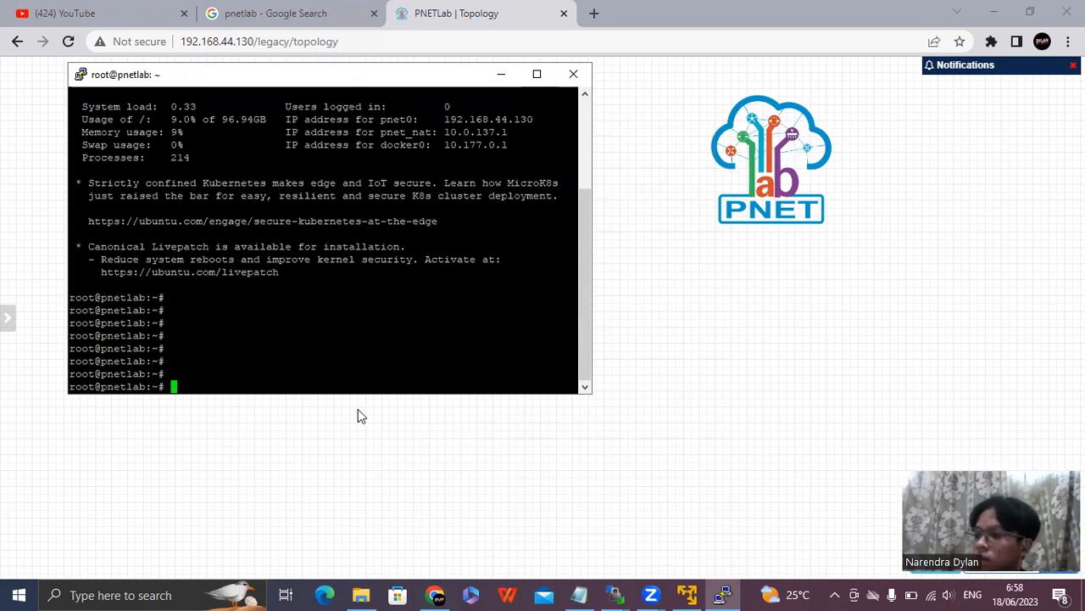
# Run /opt/unetlab/wrappers/unl_wrapper -a fixpermissions on the server.
pyautogui.write('/')
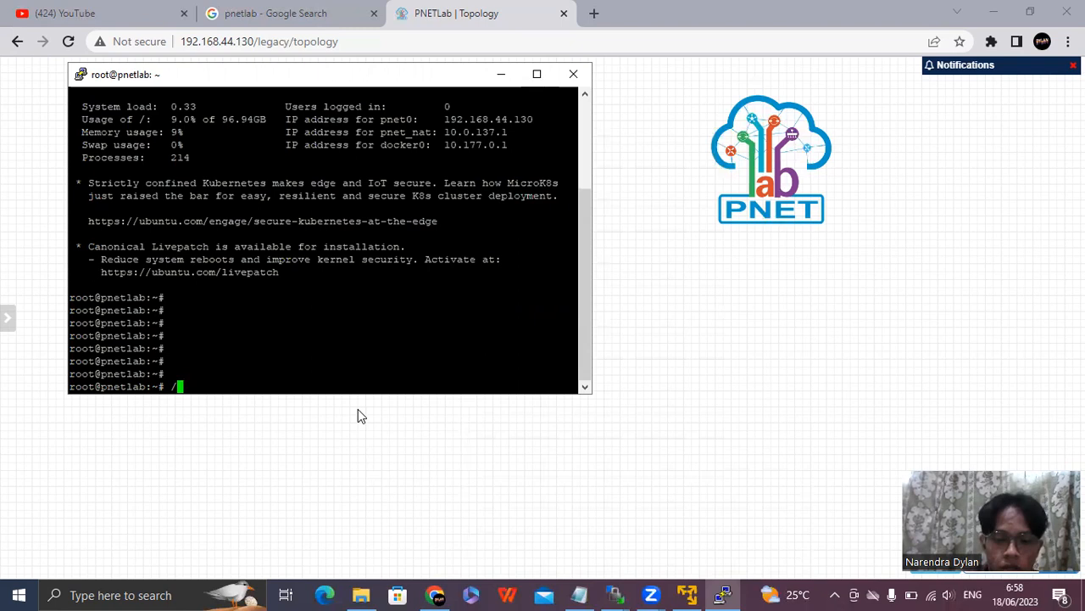
pyautogui.write('opt')
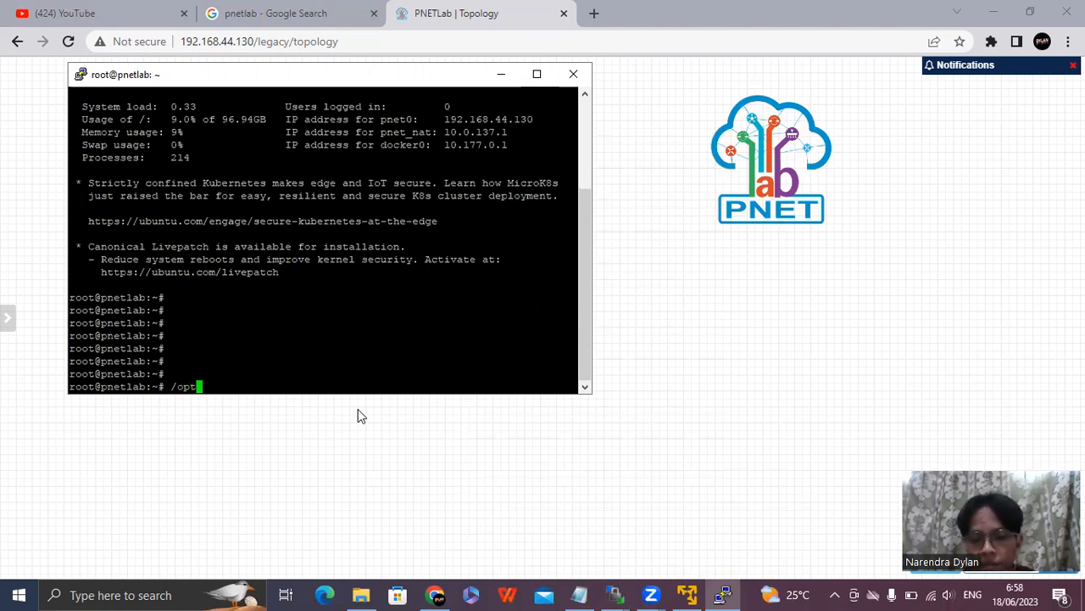
pyautogui.write('/unetlab')
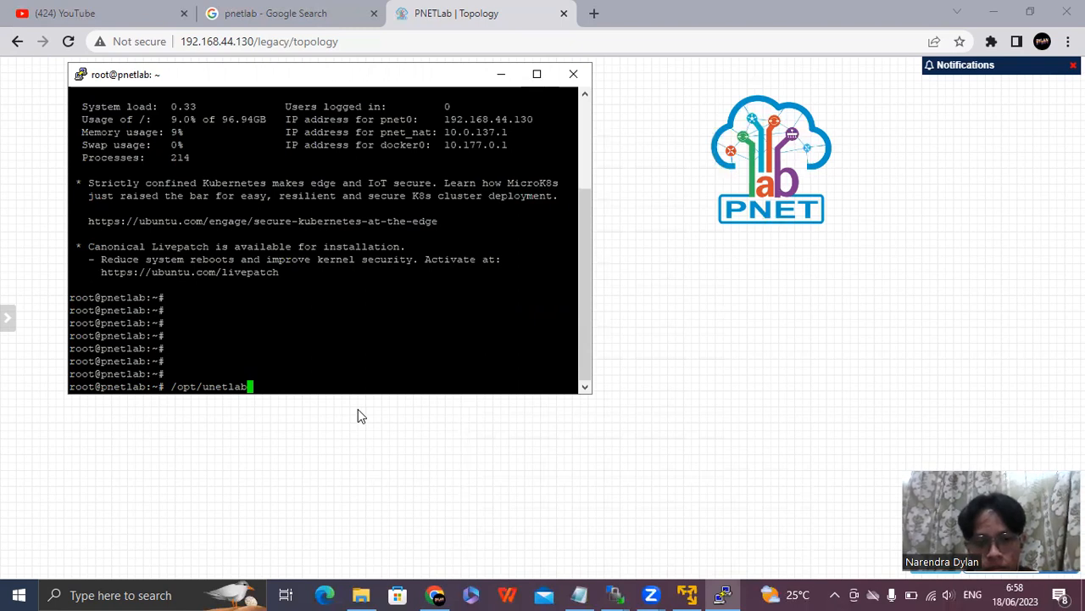
pyautogui.write('/')
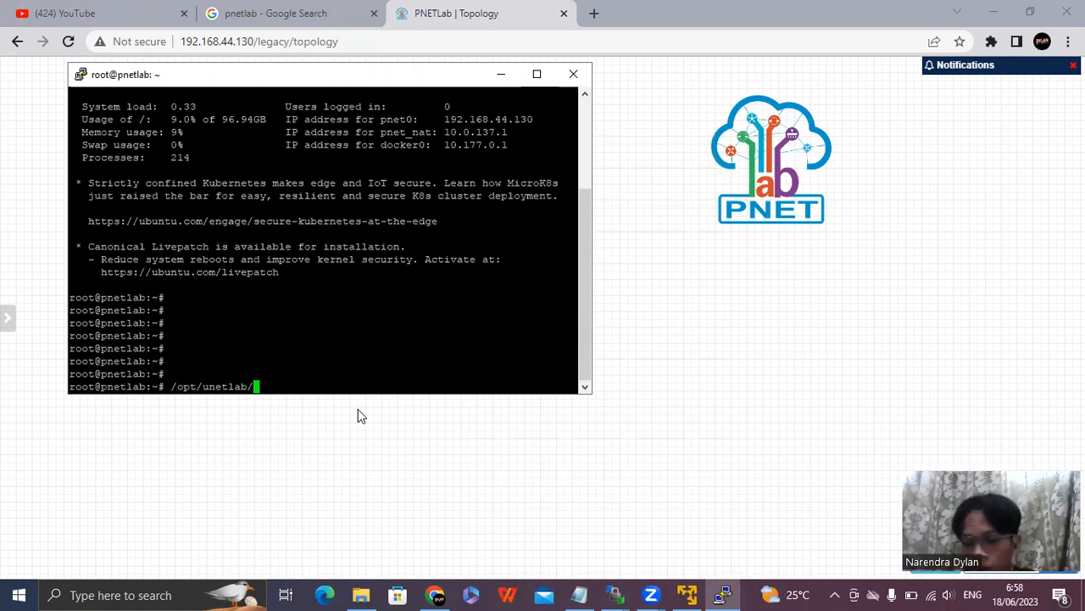
pyautogui.write('wrappers')
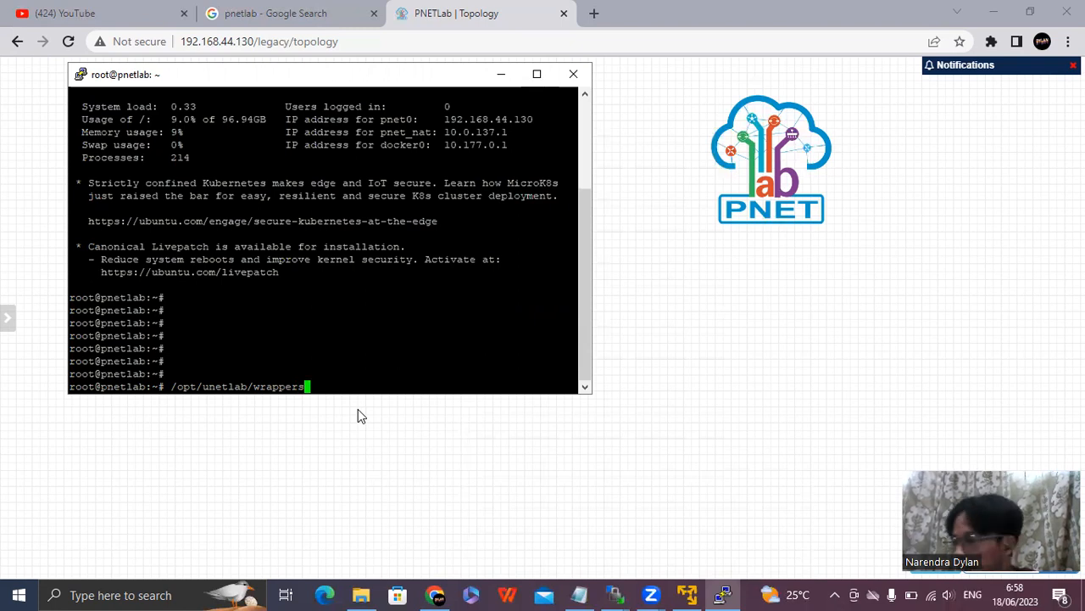
pyautogui.write('/unl_wrapper')
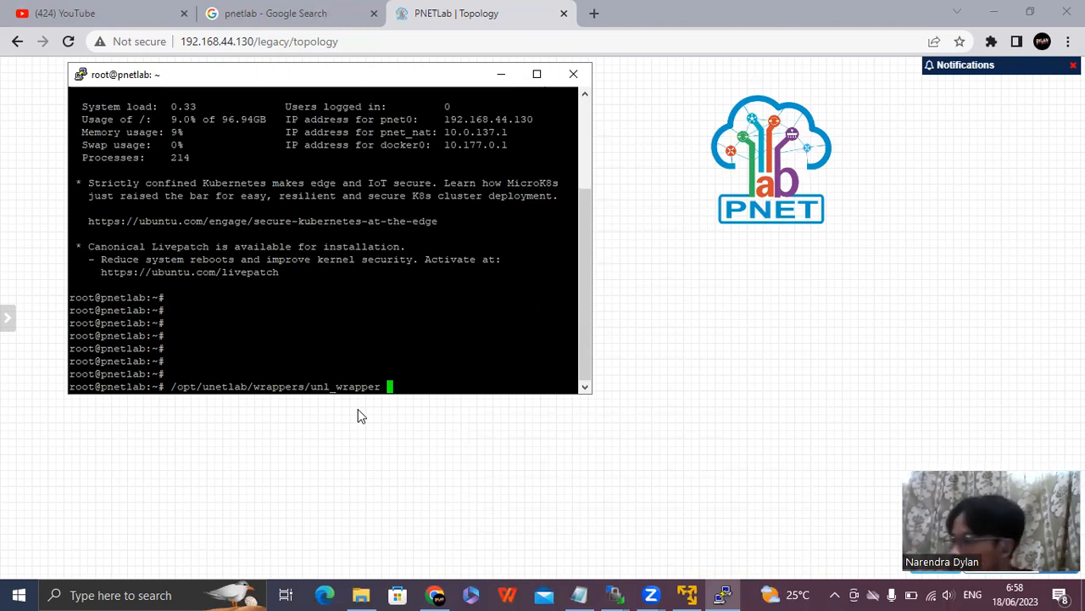
pyautogui.write('-a')
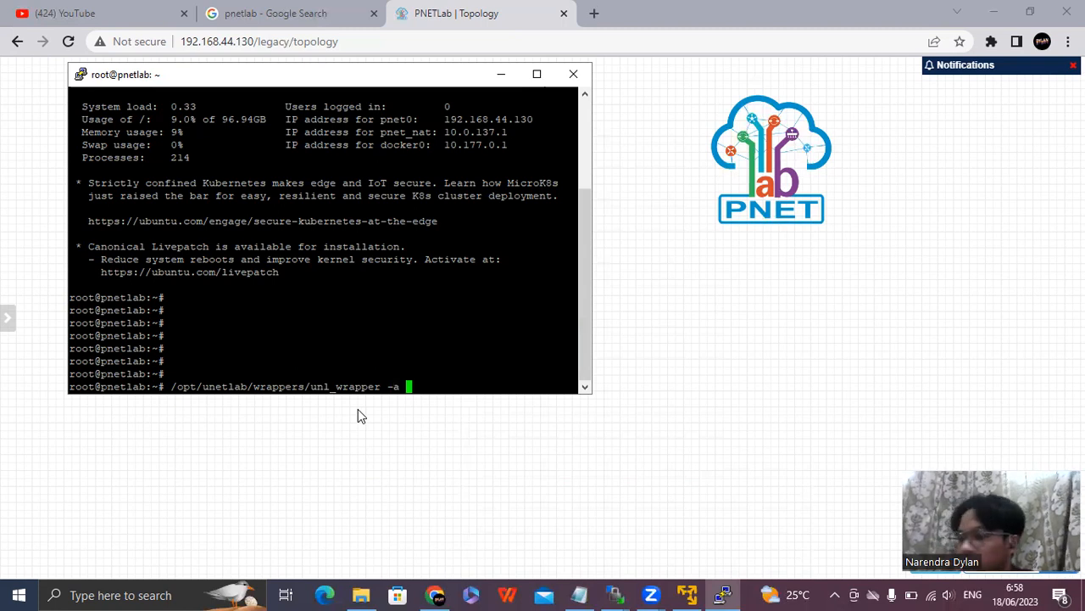
pyautogui.write(' fix')
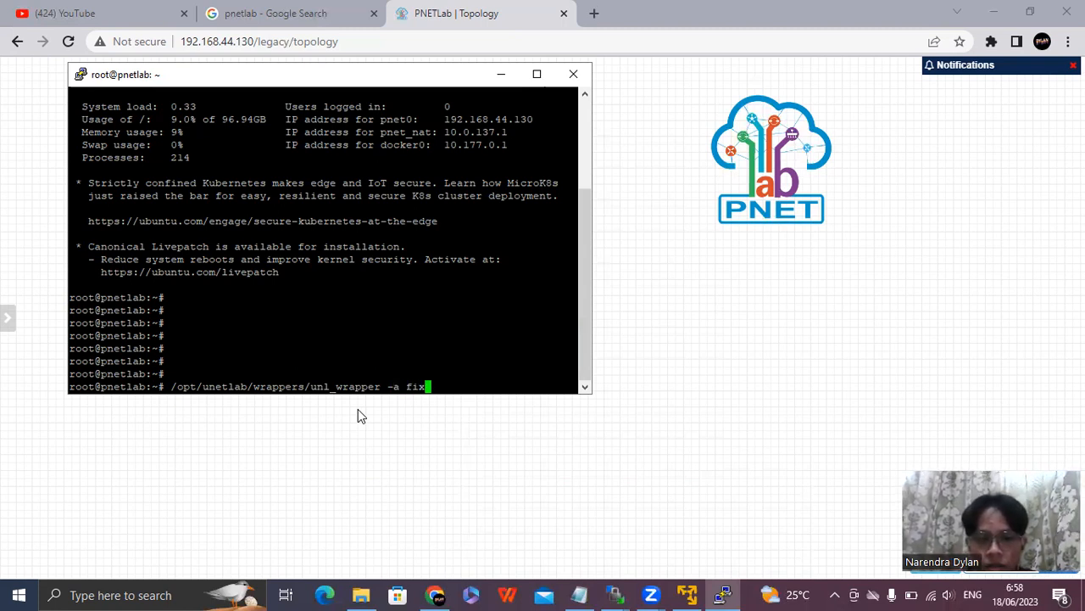
pyautogui.write('per')
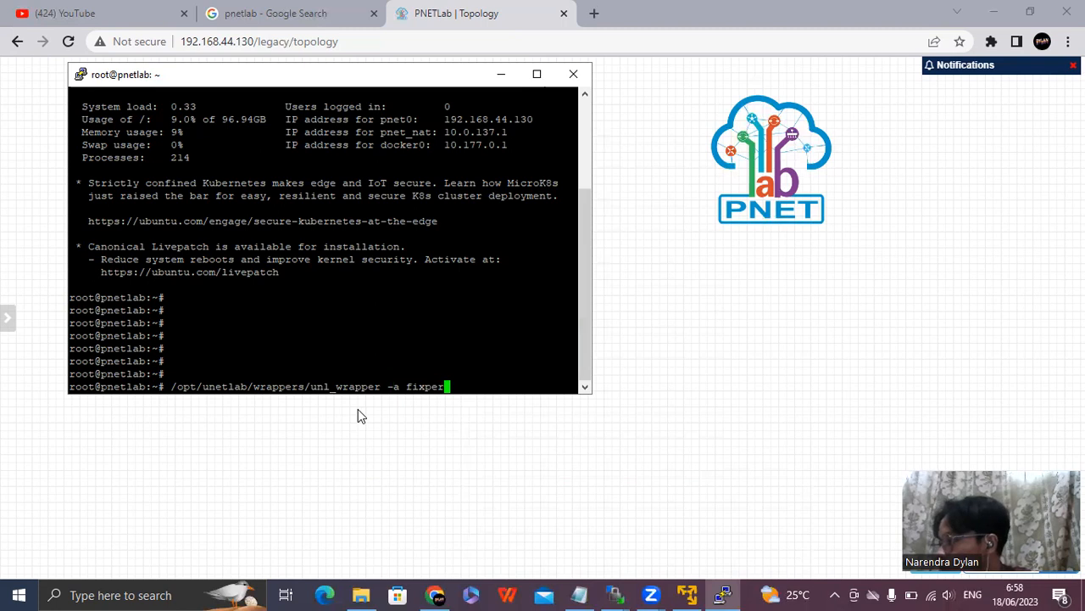
pyautogui.write('m')
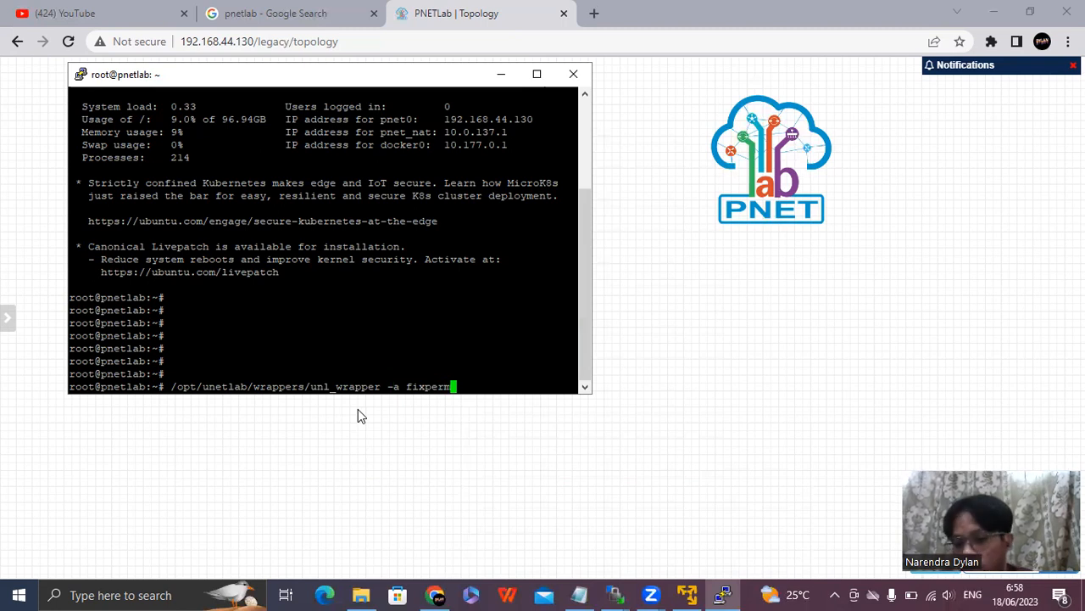
pyautogui.write('issions')
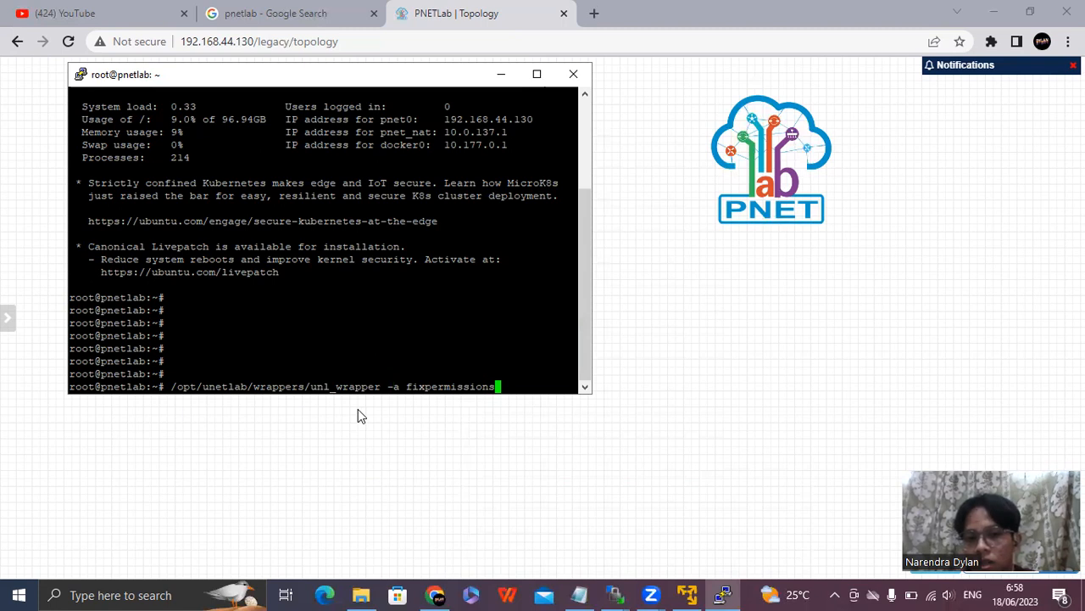
pyautogui.press('Return')
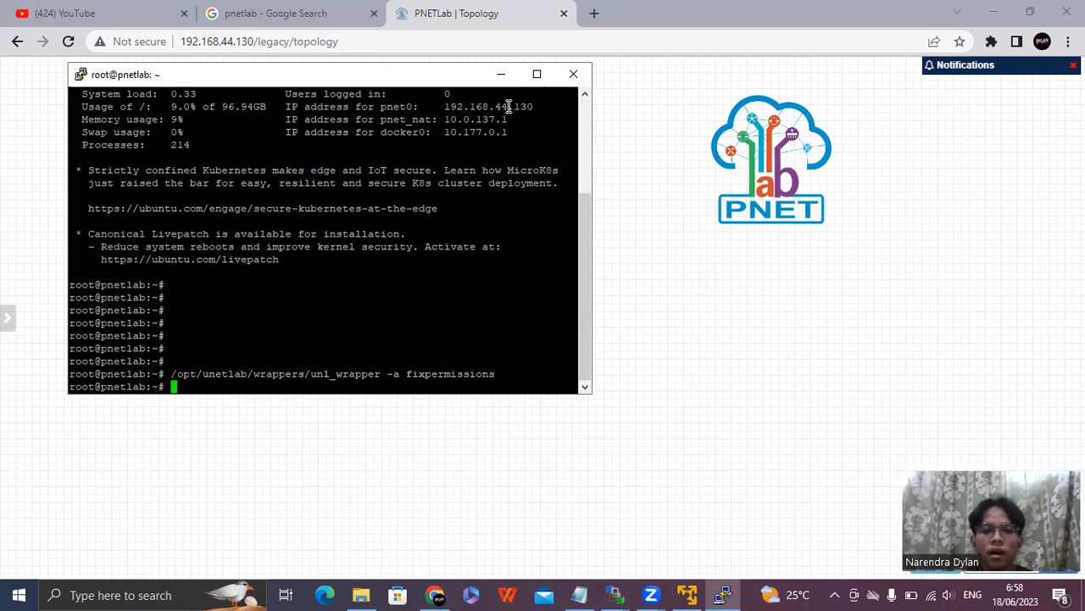
# Minimize the SSH terminal, return to the PNETLab topology in the browser, and close the lab.
pyautogui.click(506, 77)
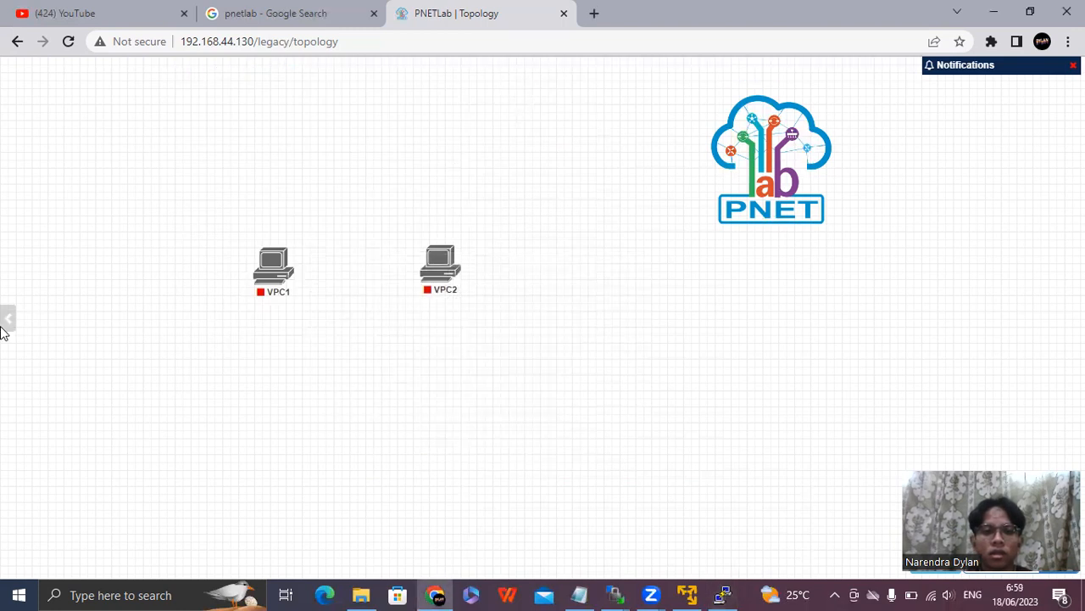
pyautogui.moveTo(5, 329)
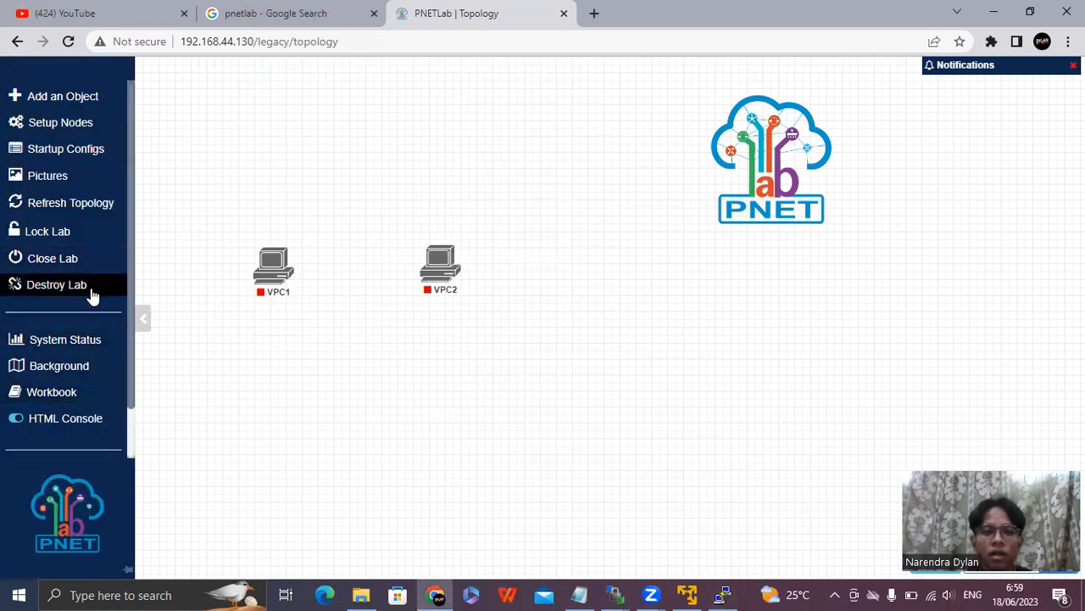
pyautogui.click(72, 268)
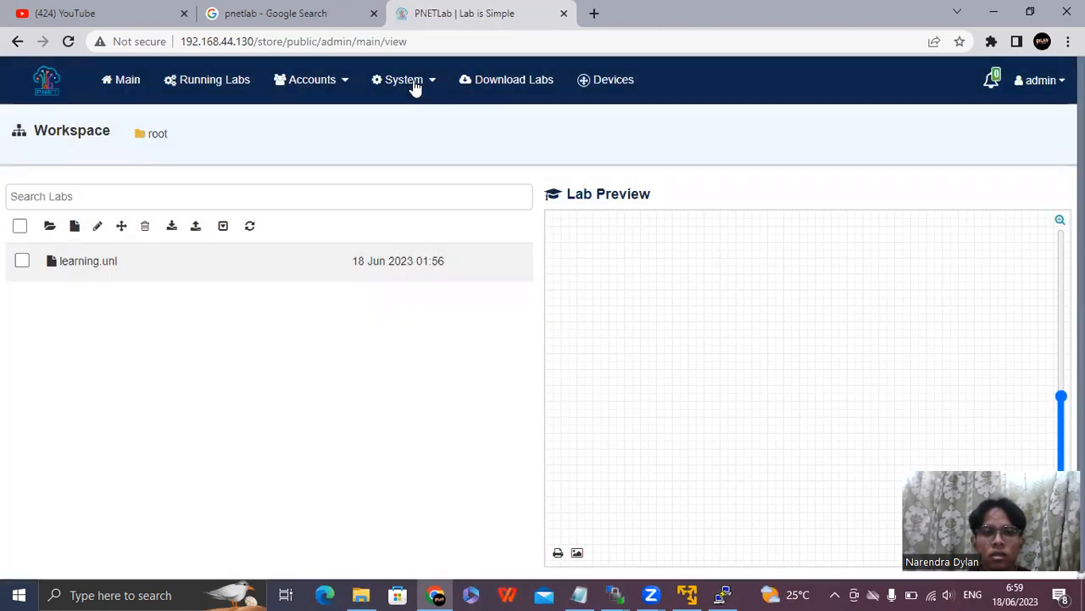
# Open PNETLab's system settings page and run Fix Permission from the Controller section.
pyautogui.click(400, 78)
pyautogui.click(417, 188)
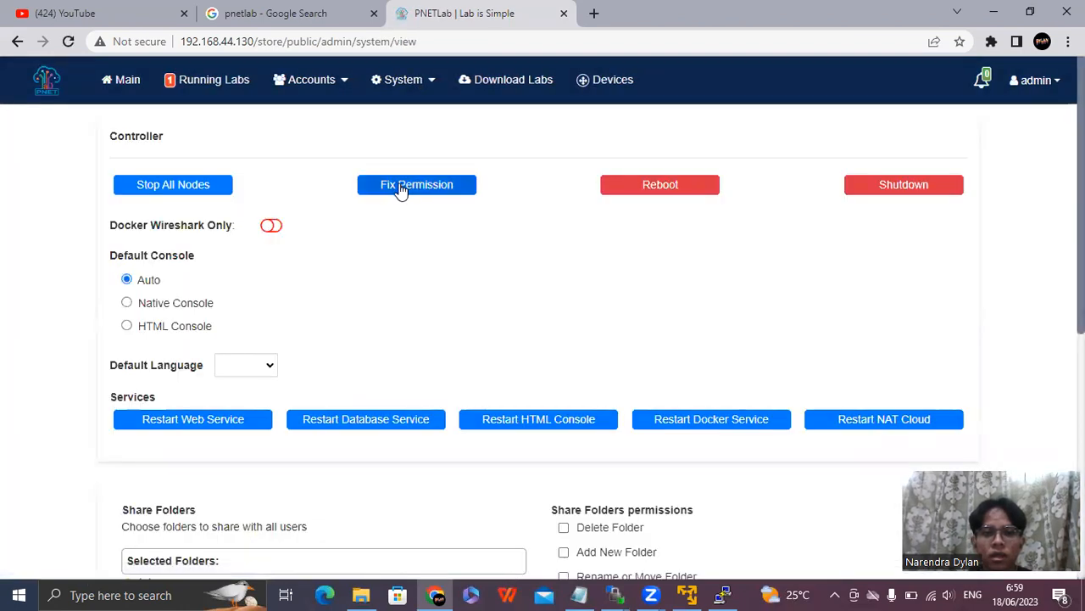
pyautogui.click(401, 189)
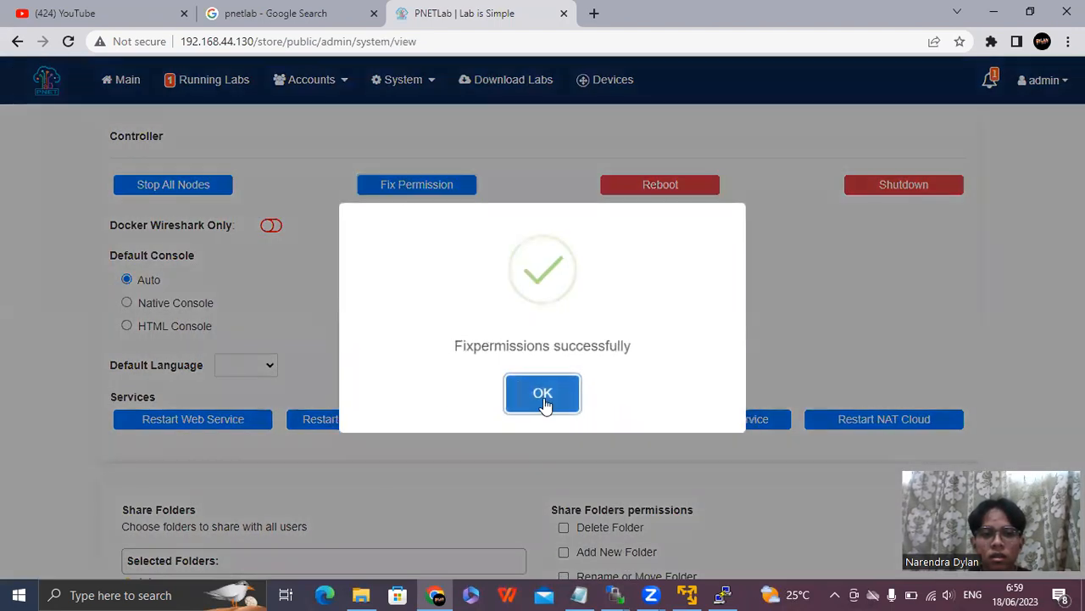
# Dismiss the permission-fix confirmation, return to the main workspace, and open the learning.unl lab.
pyautogui.click(544, 398)
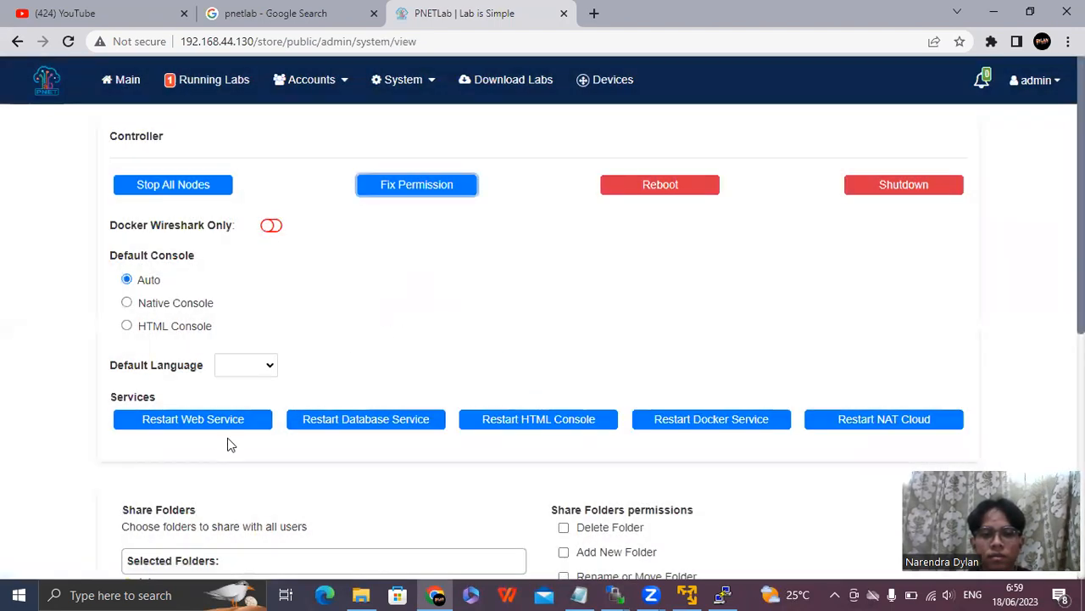
pyautogui.click(126, 84)
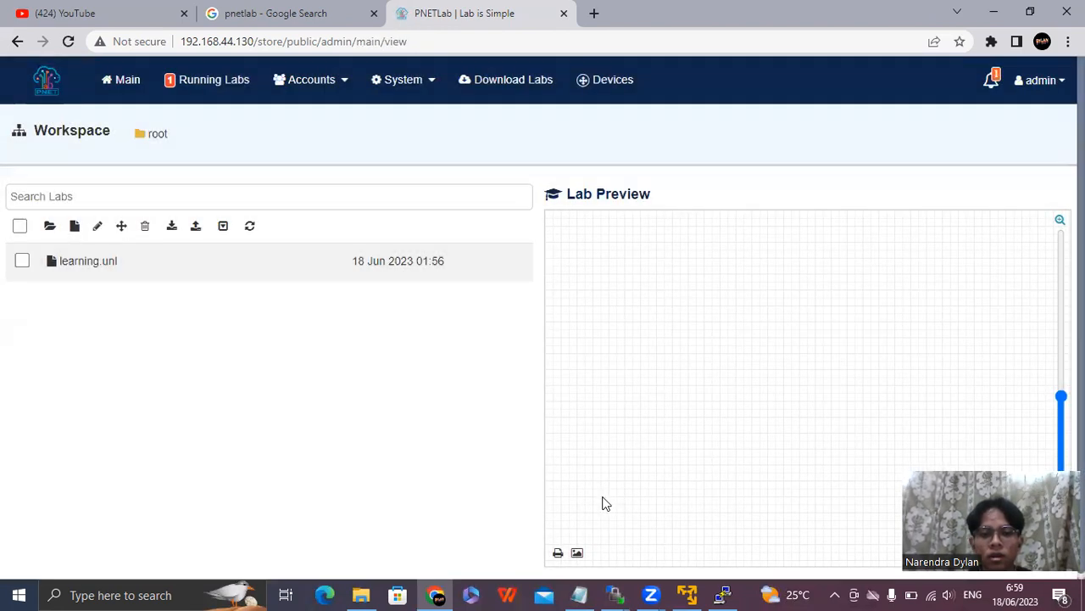
pyautogui.click(109, 268)
pyautogui.scroll(-2, 575, 475)
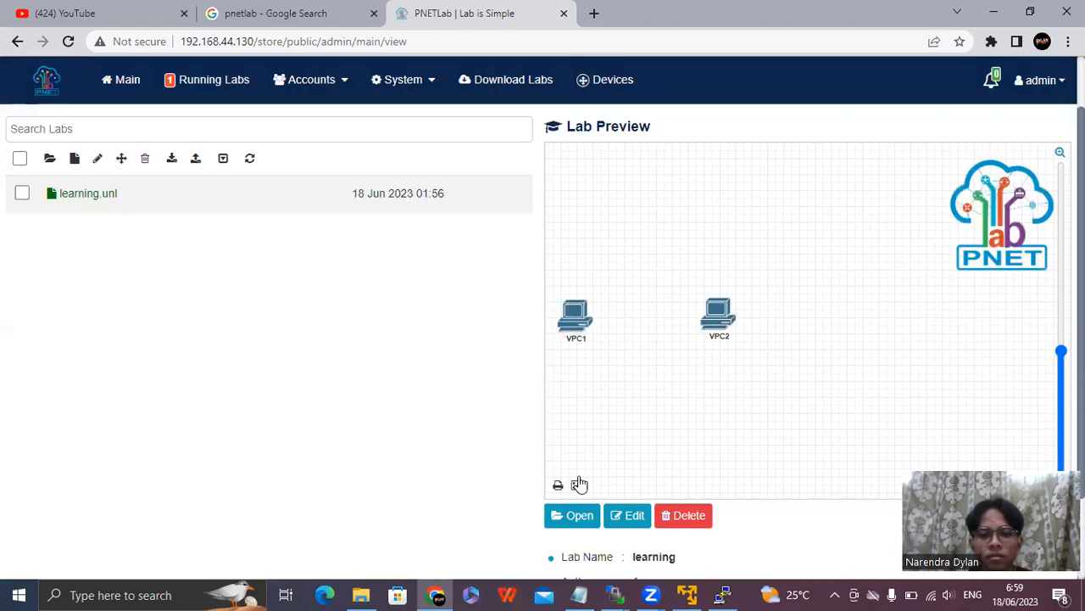
pyautogui.click(580, 432)
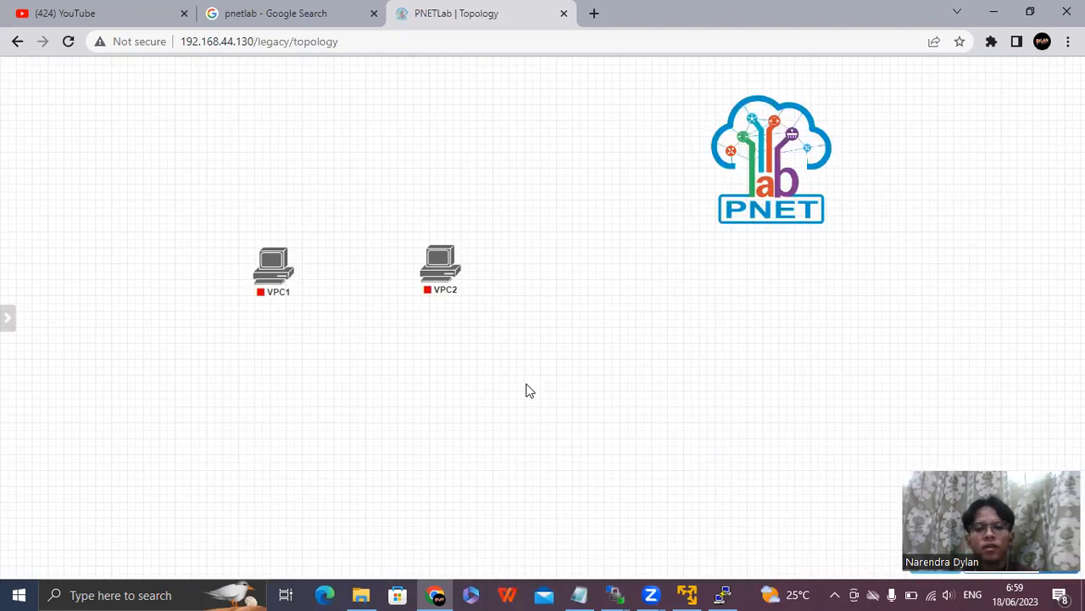
# Add a Cisco IOL node named R1 to the topology below VPC2.
pyautogui.rightClick(490, 380)
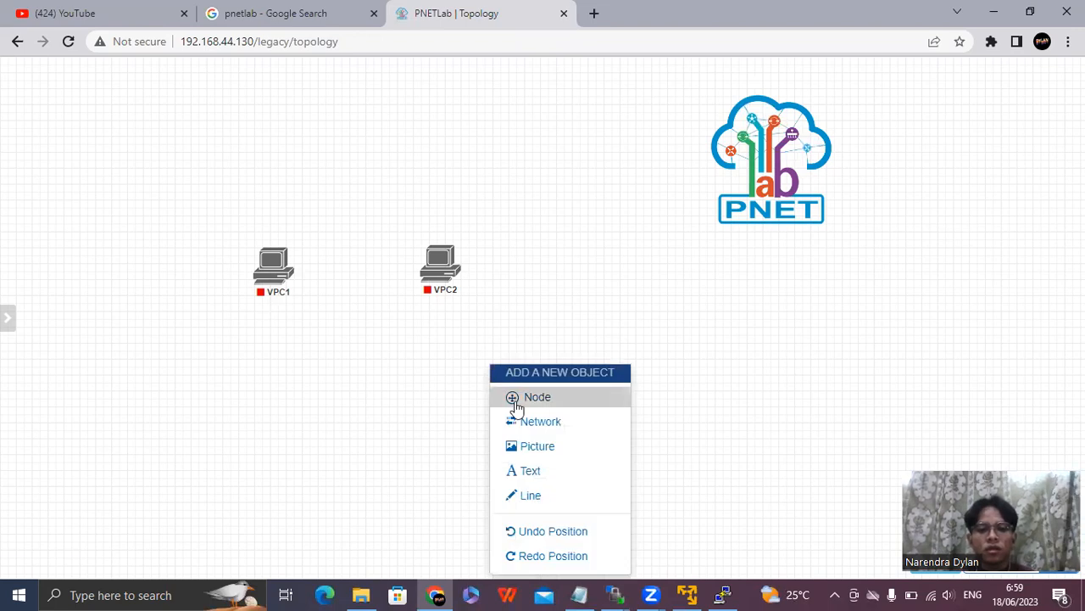
pyautogui.click(521, 400)
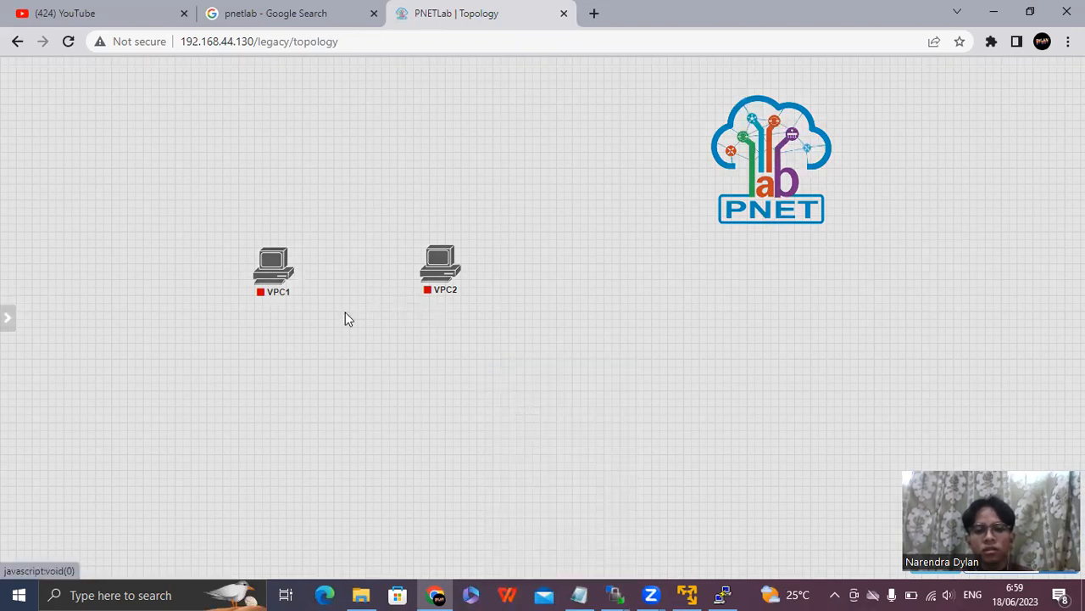
pyautogui.click(313, 265)
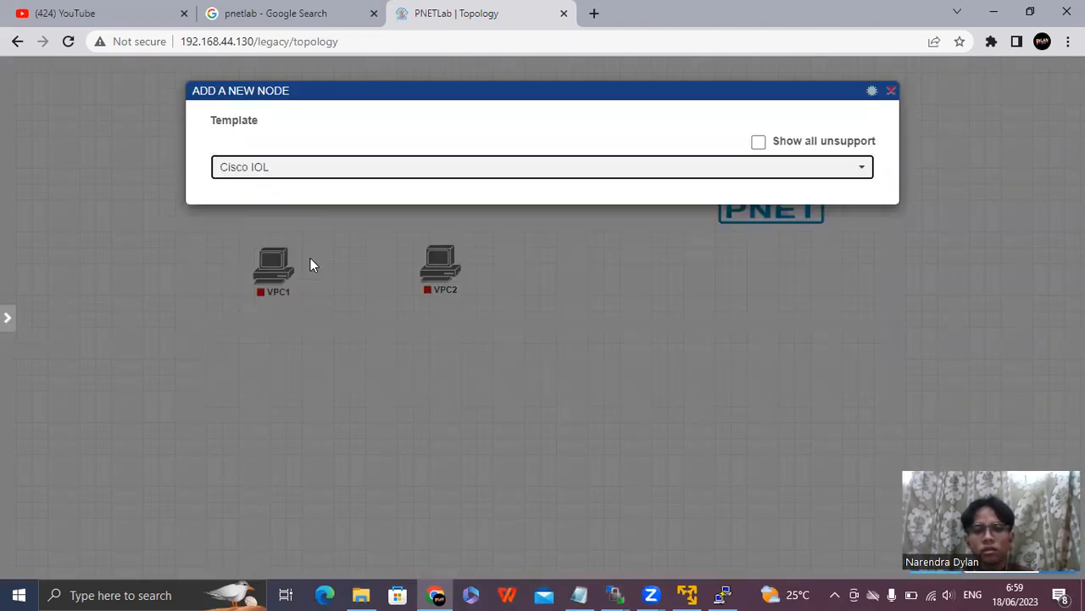
pyautogui.scroll(-4, 339, 314)
pyautogui.scroll(4, 330, 295)
pyautogui.click(278, 285)
pyautogui.write('1')
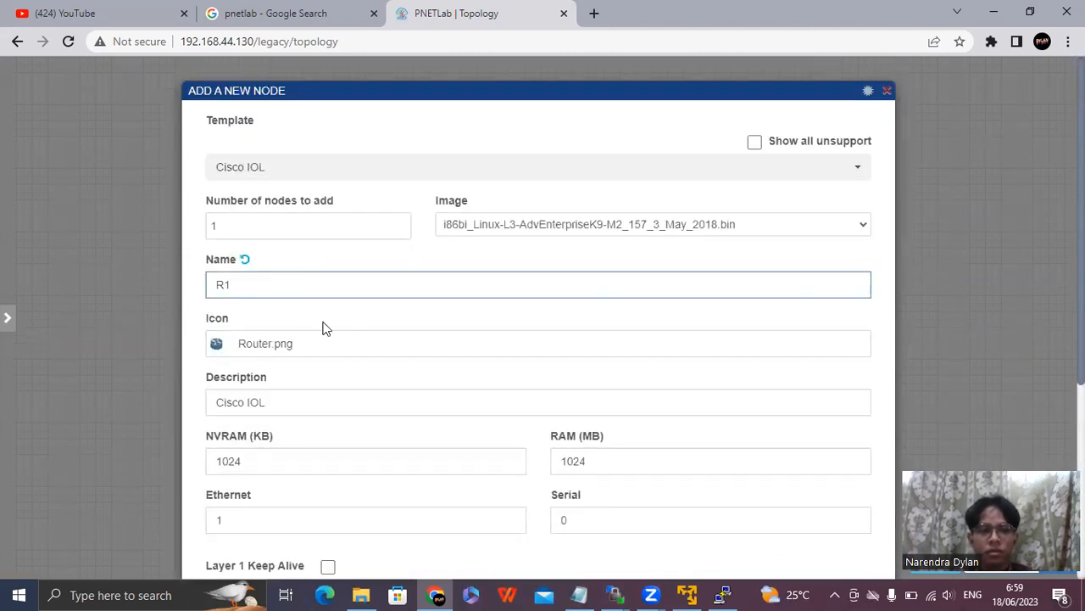
pyautogui.scroll(-4, 322, 327)
pyautogui.click(503, 532)
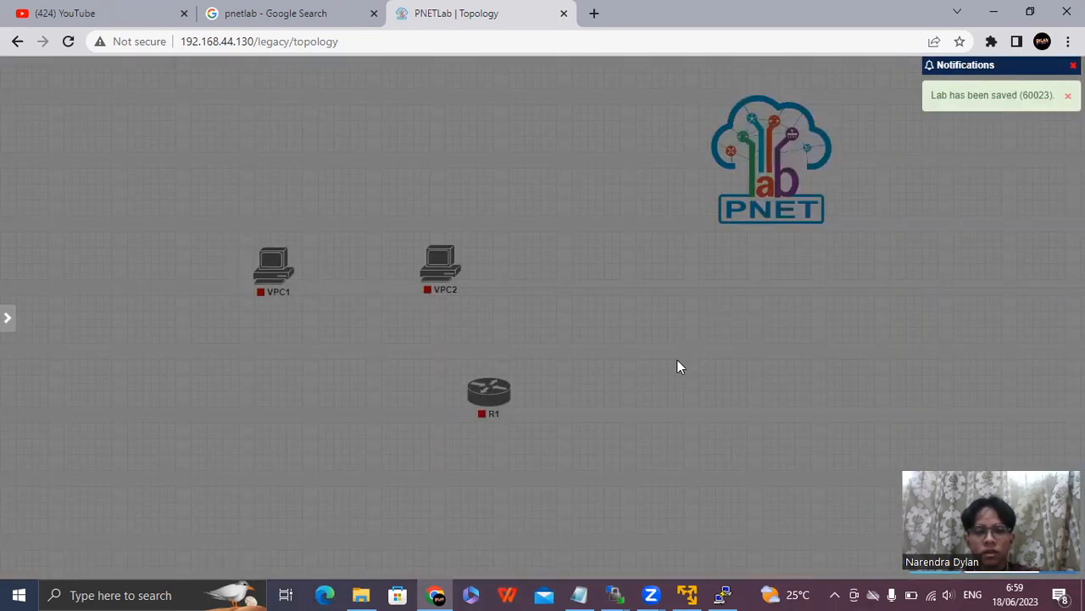
# Add a MikroTik RouterOS node with its default settings to the right of R1.
pyautogui.rightClick(677, 359)
pyautogui.click(715, 409)
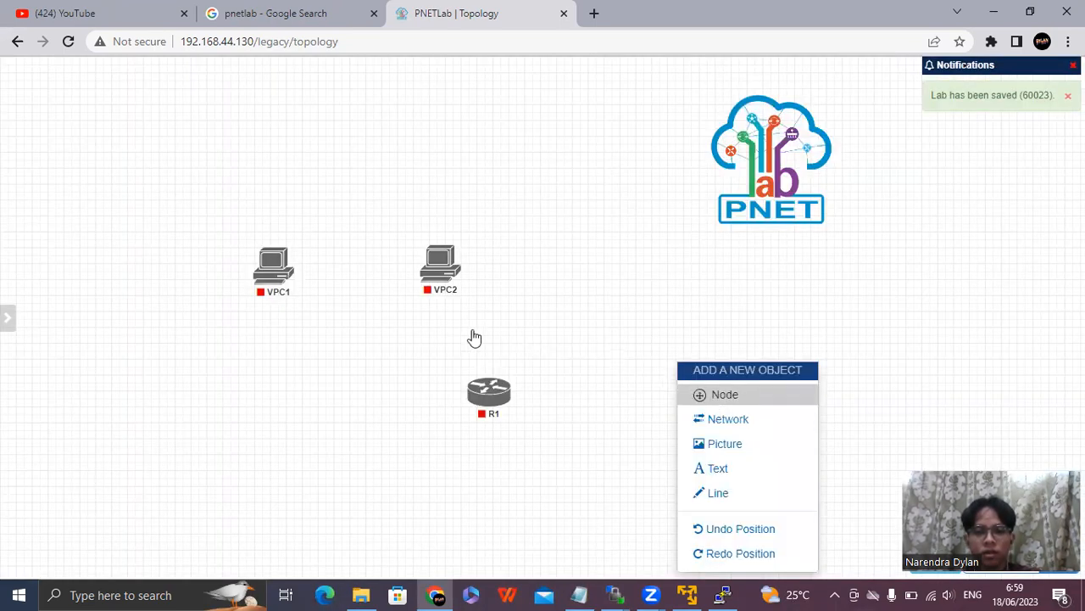
pyautogui.click(298, 355)
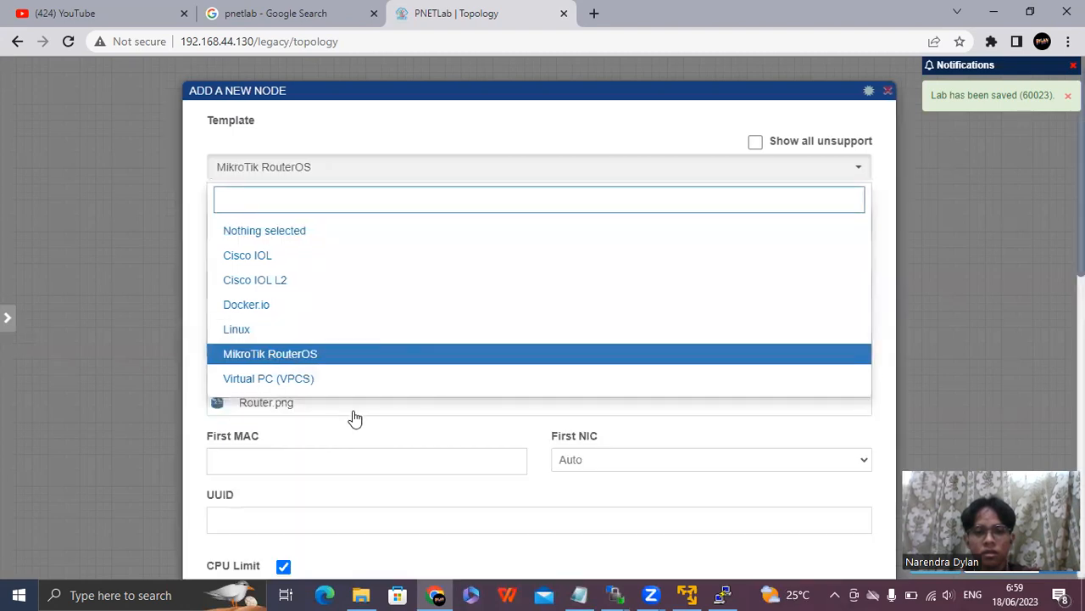
pyautogui.click(311, 356)
pyautogui.scroll(-8, 390, 252)
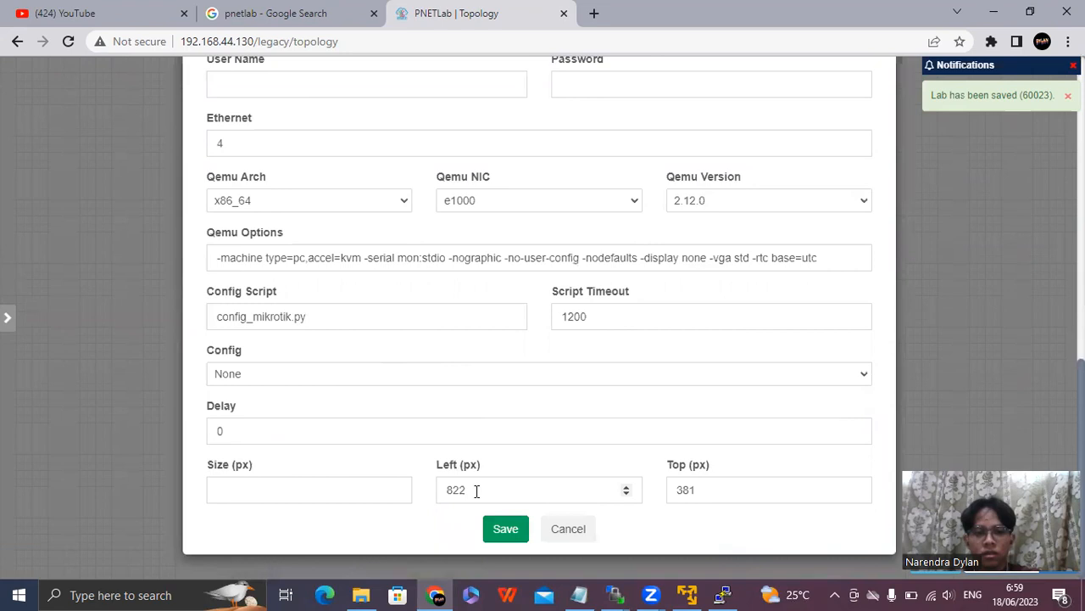
pyautogui.click(513, 528)
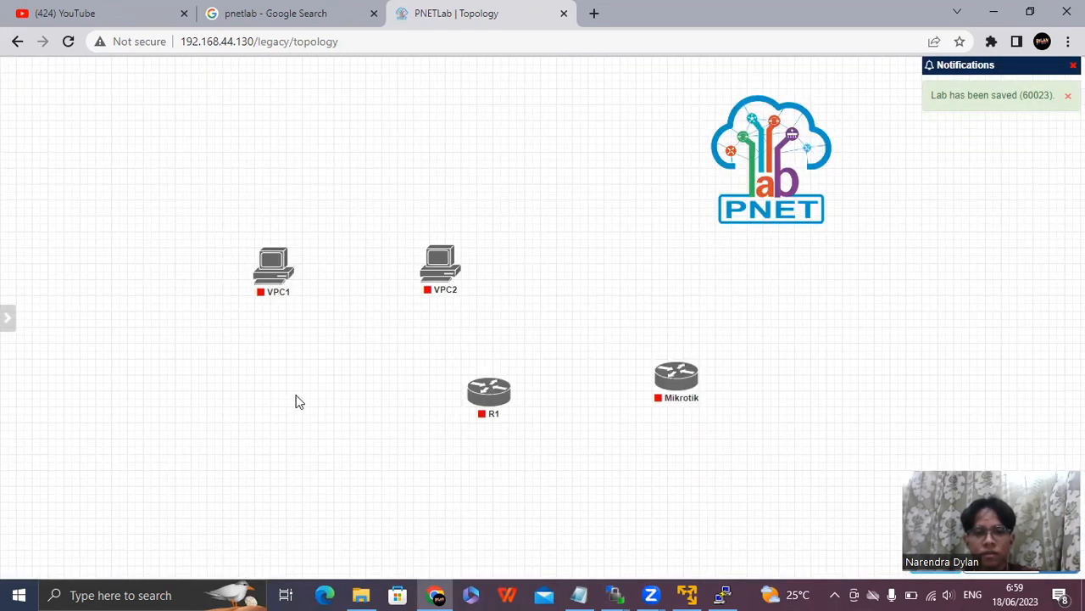
# Add a Cisco IOL L2 node with its default settings below VPC1.
pyautogui.rightClick(254, 391)
pyautogui.click(303, 398)
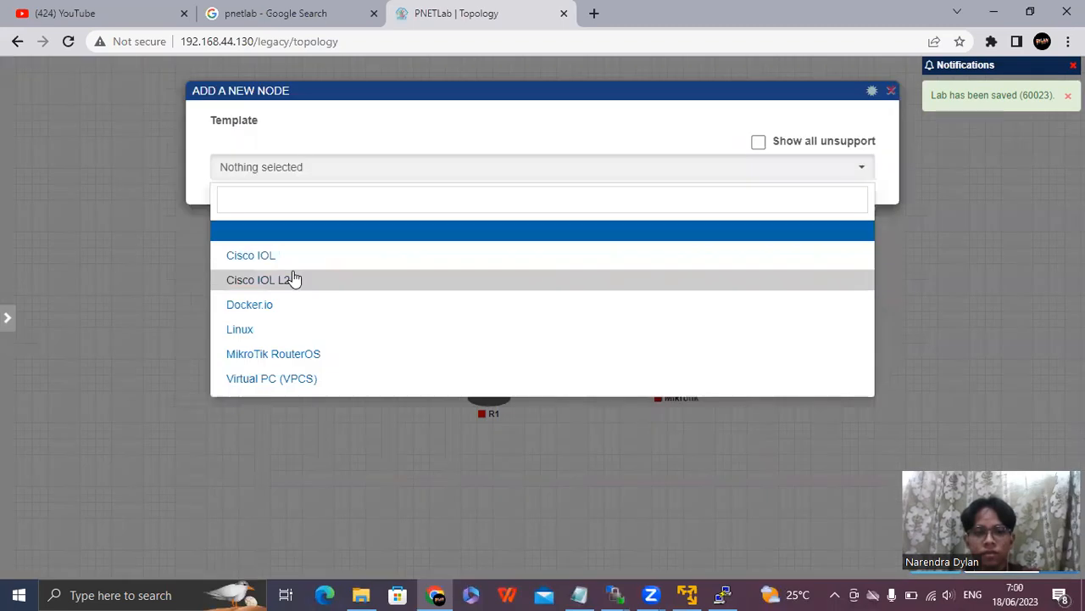
pyautogui.click(314, 281)
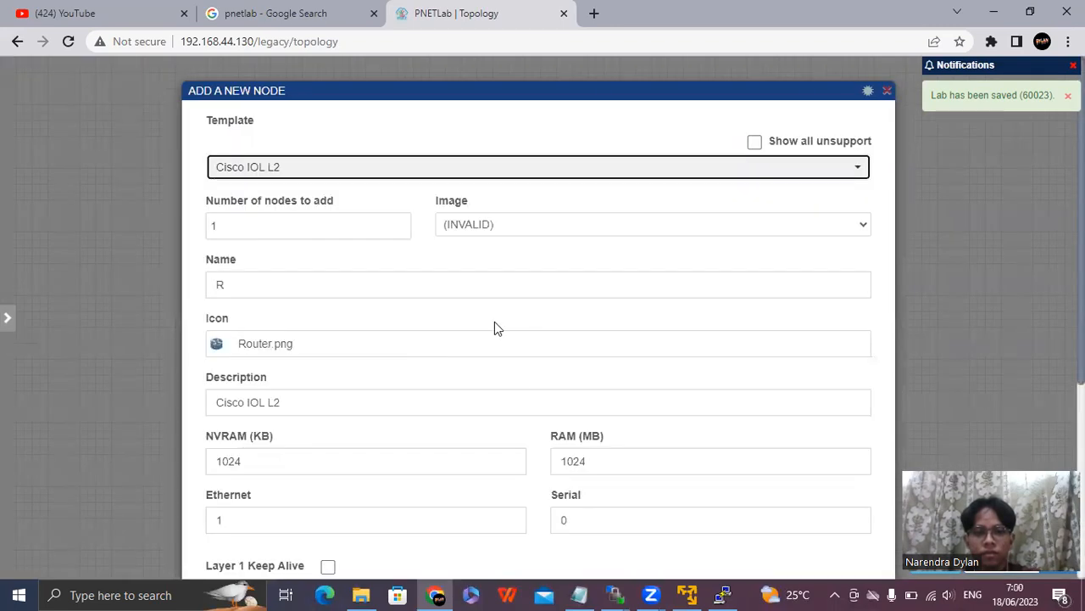
pyautogui.scroll(-4, 433, 442)
pyautogui.click(509, 530)
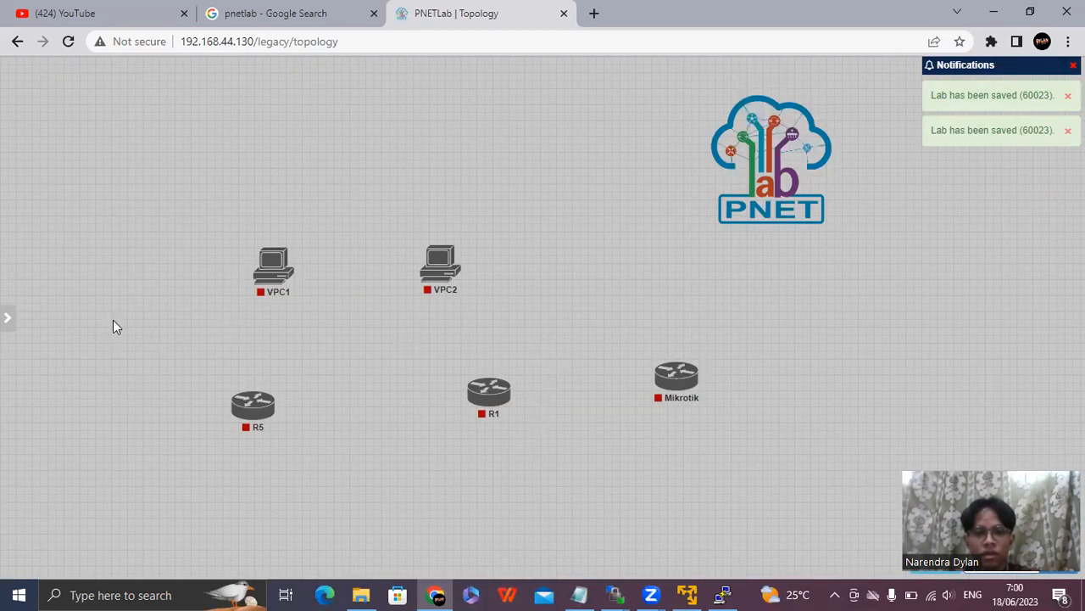
# Add a Linux node with its default settings to the left of VPC1.
pyautogui.rightClick(116, 327)
pyautogui.click(180, 370)
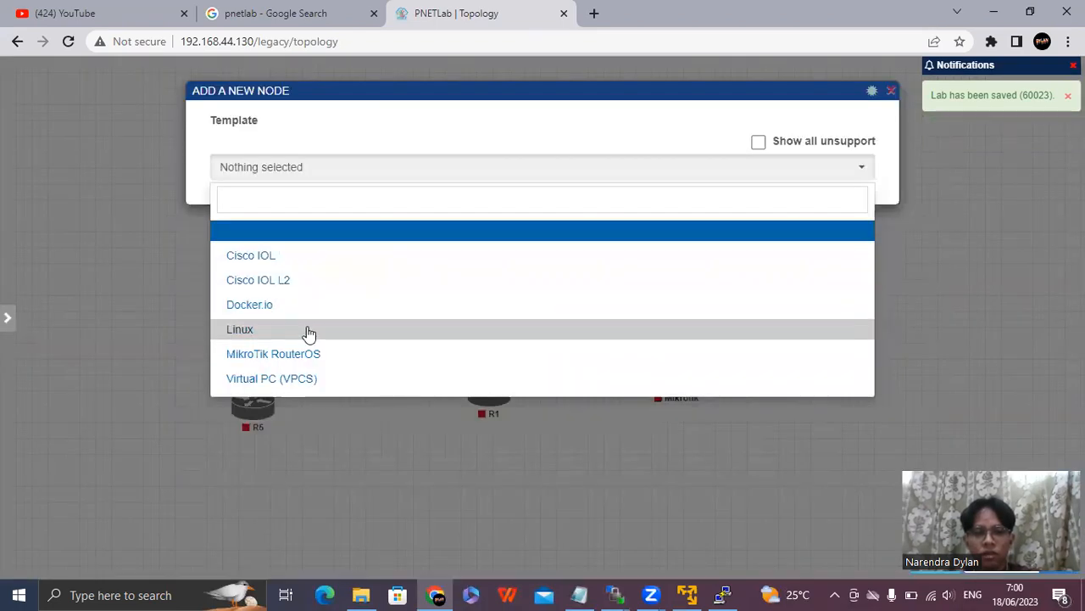
pyautogui.click(309, 332)
pyautogui.scroll(-6, 364, 412)
pyautogui.scroll(-3, 352, 492)
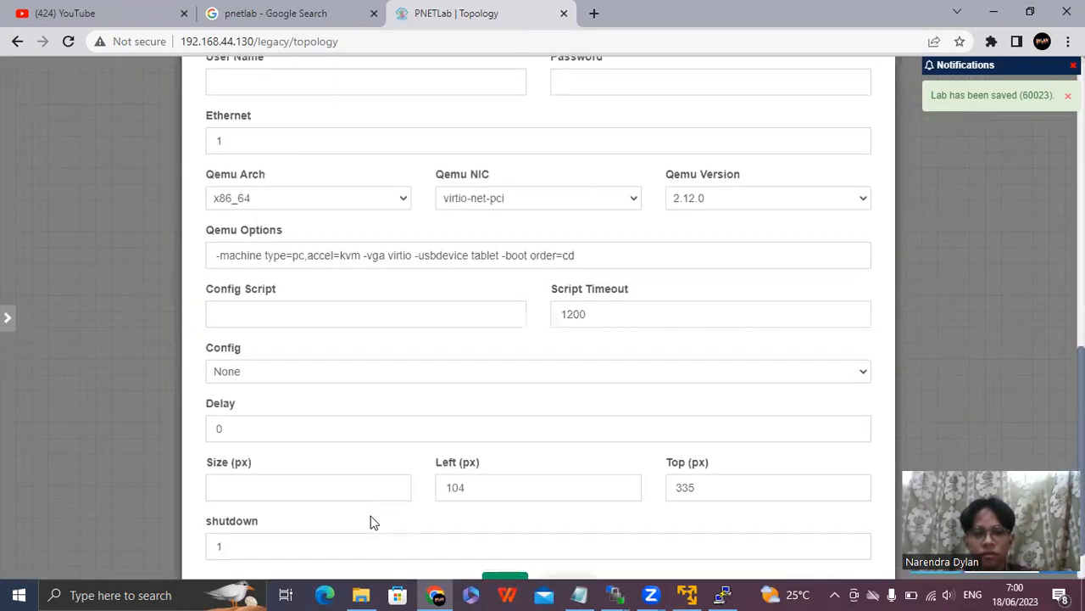
pyautogui.click(500, 528)
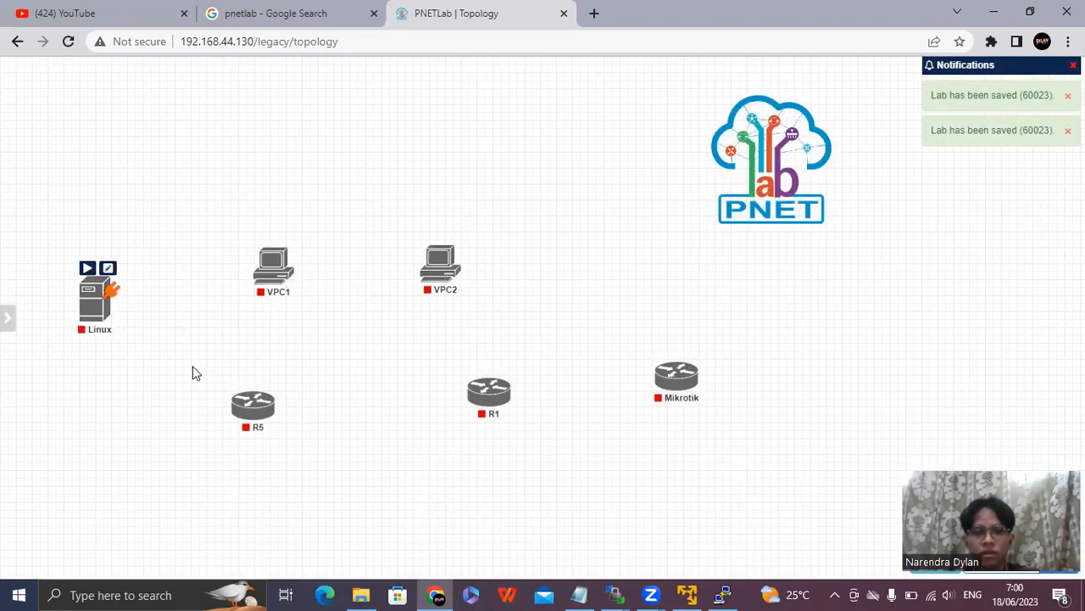
# Arrange the nodes in two rows, with Linux, VPC1 and VPC2 above R5, R1 and Mikrotik.
pyautogui.moveTo(255, 406); pyautogui.dragTo(164, 404)
pyautogui.moveTo(495, 399); pyautogui.dragTo(300, 414)
pyautogui.moveTo(678, 386); pyautogui.dragTo(405, 421)
pyautogui.moveTo(318, 409); pyautogui.dragTo(292, 407)
pyautogui.moveTo(106, 310); pyautogui.dragTo(145, 279)
pyautogui.moveTo(273, 276); pyautogui.dragTo(237, 273)
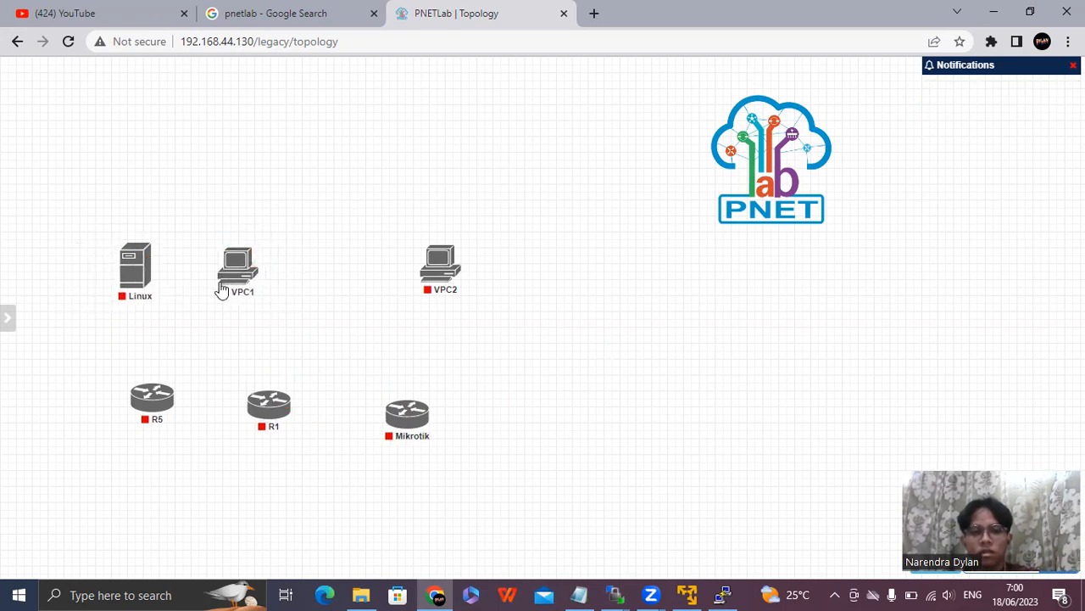
pyautogui.moveTo(134, 283)
pyautogui.mouseDown()
pyautogui.moveTo(136, 273)
pyautogui.moveTo(142, 282)
pyautogui.mouseUp()
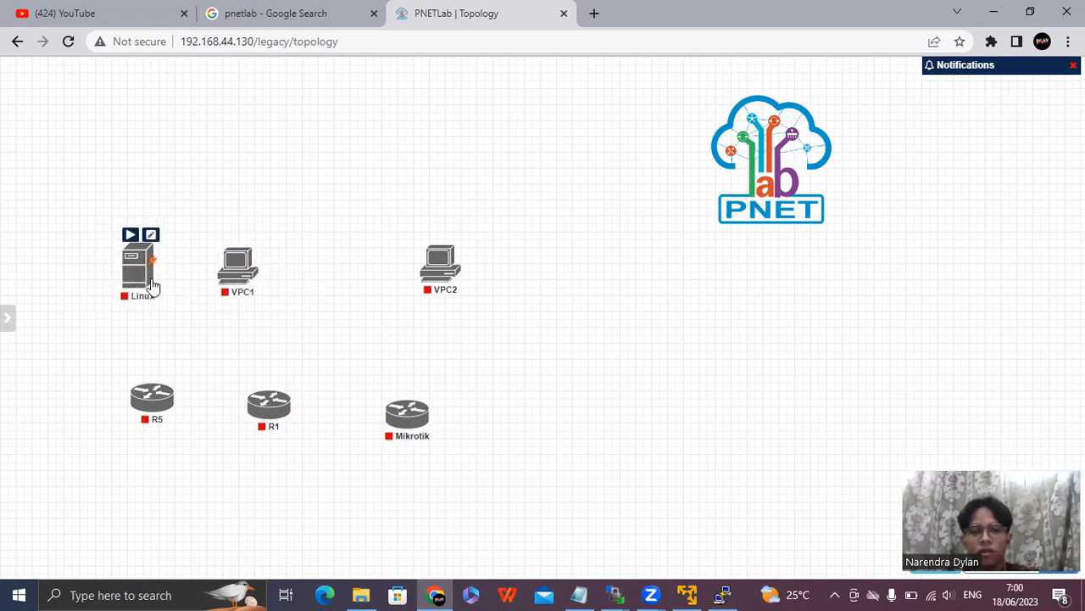
pyautogui.moveTo(237, 283); pyautogui.dragTo(232, 279)
pyautogui.moveTo(441, 271); pyautogui.dragTo(326, 287)
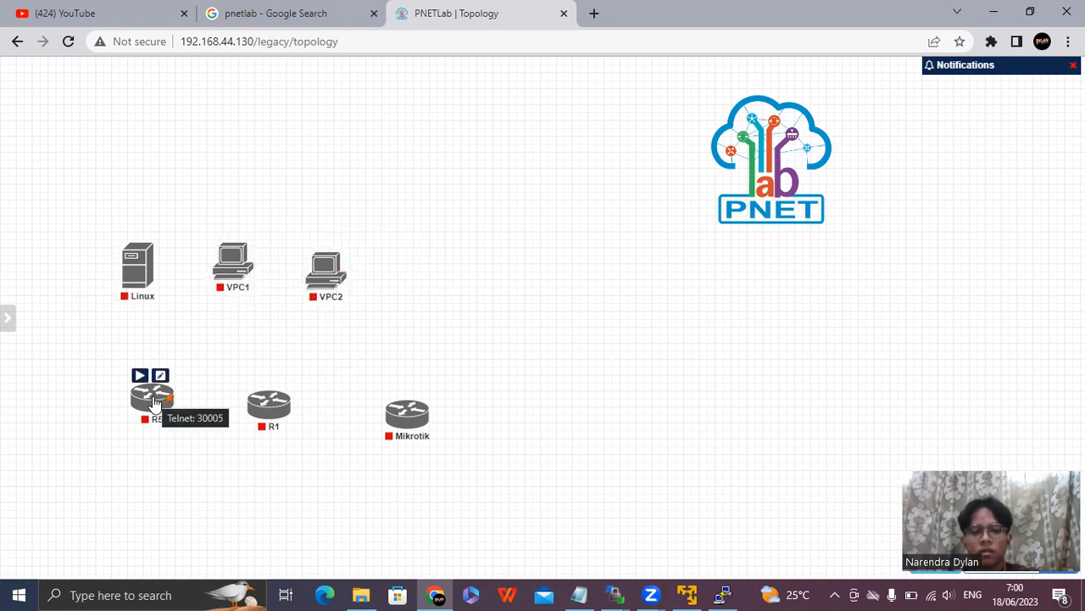
pyautogui.moveTo(153, 402); pyautogui.dragTo(139, 417)
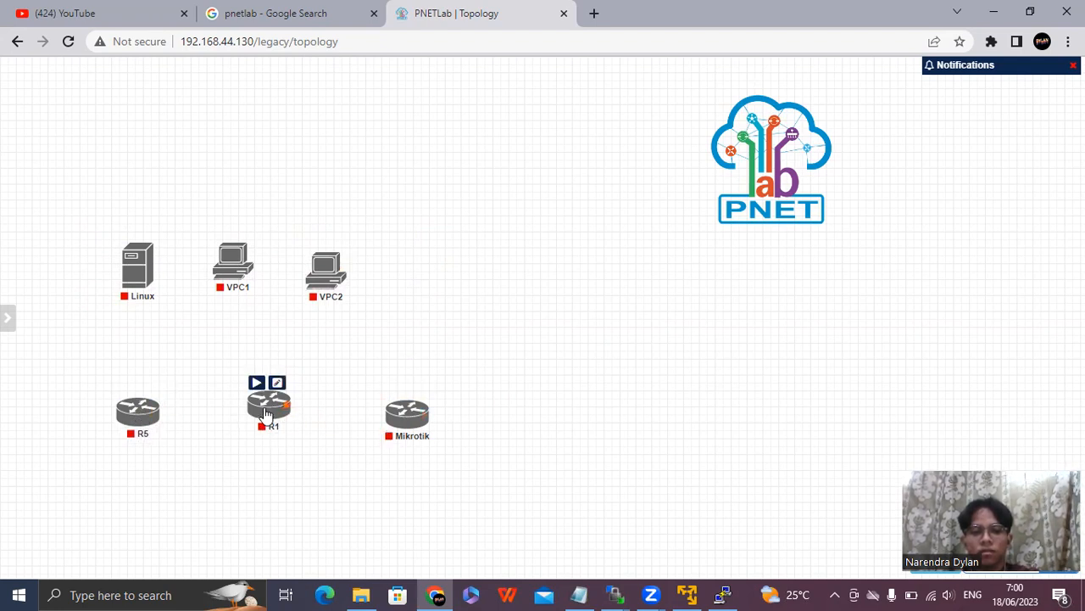
pyautogui.moveTo(268, 416); pyautogui.dragTo(249, 418)
pyautogui.moveTo(407, 414); pyautogui.dragTo(357, 409)
# Delete the R5 node from the topology.
pyautogui.moveTo(101, 372); pyautogui.dragTo(196, 465)
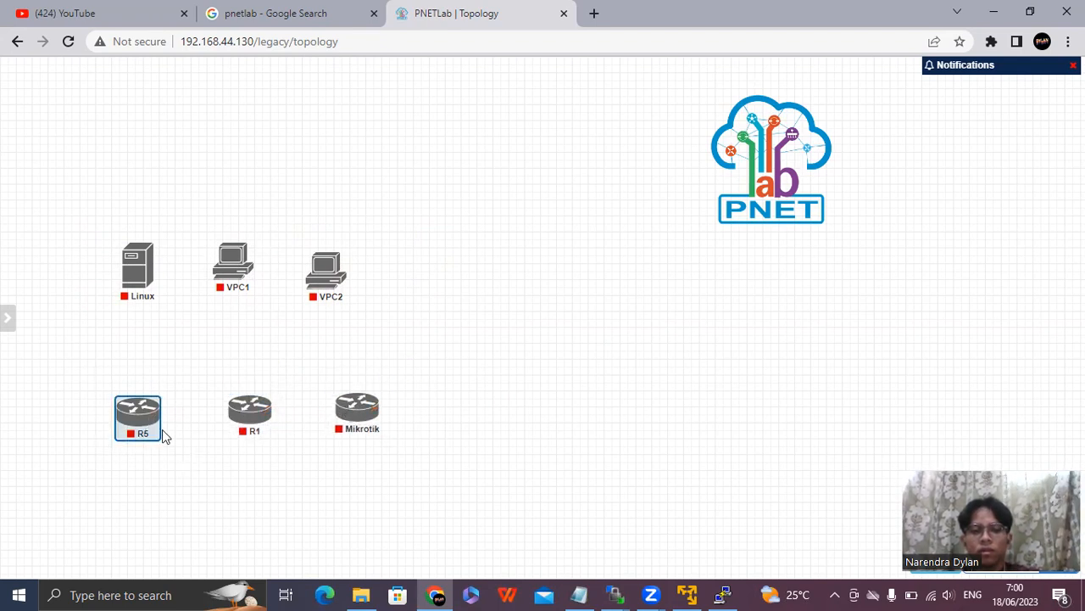
pyautogui.rightClick(144, 415)
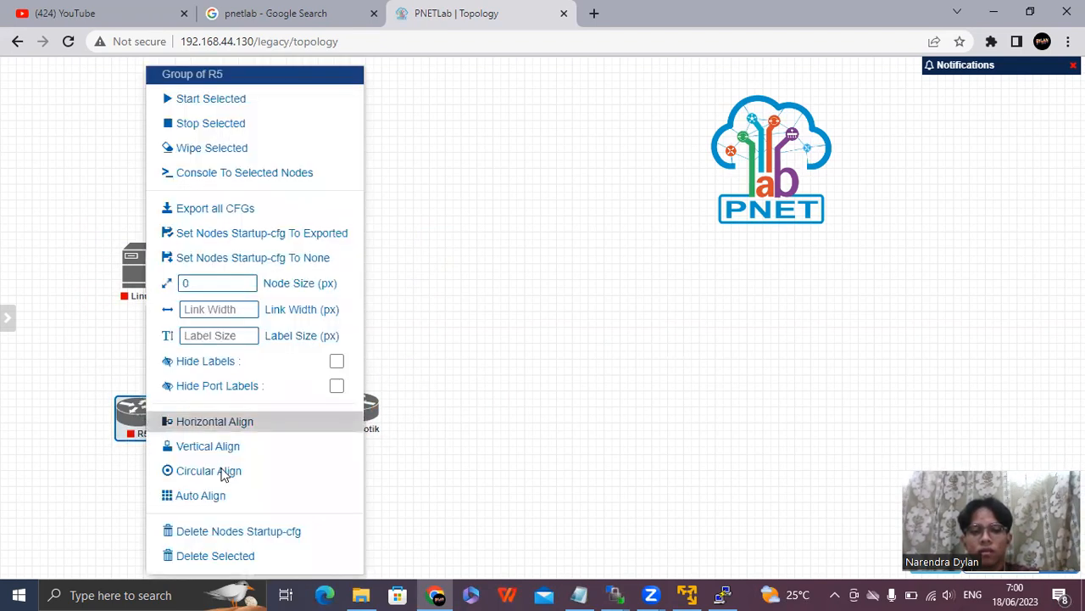
pyautogui.click(216, 555)
pyautogui.click(513, 166)
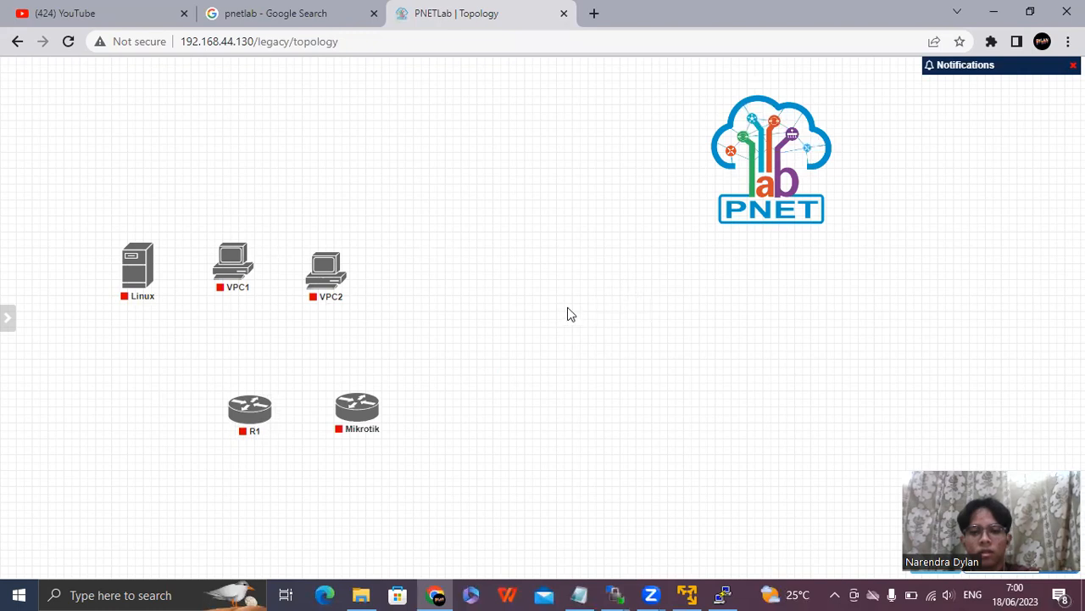
pyautogui.rightClick(91, 377)
pyautogui.click(140, 398)
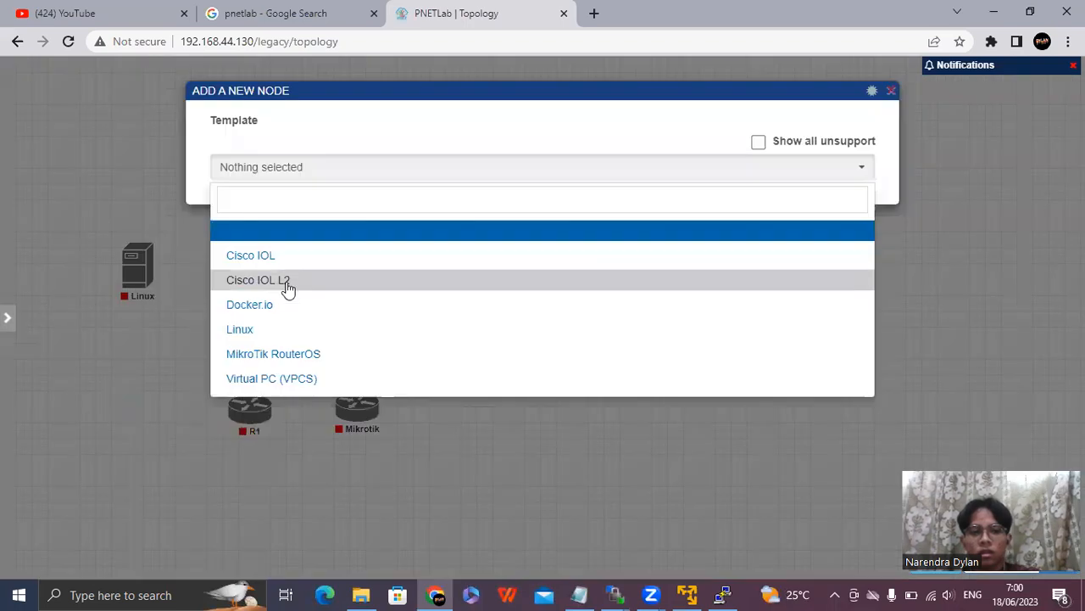
pyautogui.click(287, 282)
pyautogui.moveTo(241, 278); pyautogui.dragTo(175, 285)
pyautogui.write('sw')
pyautogui.click(515, 232)
pyautogui.click(515, 232)
pyautogui.scroll(-4, 533, 232)
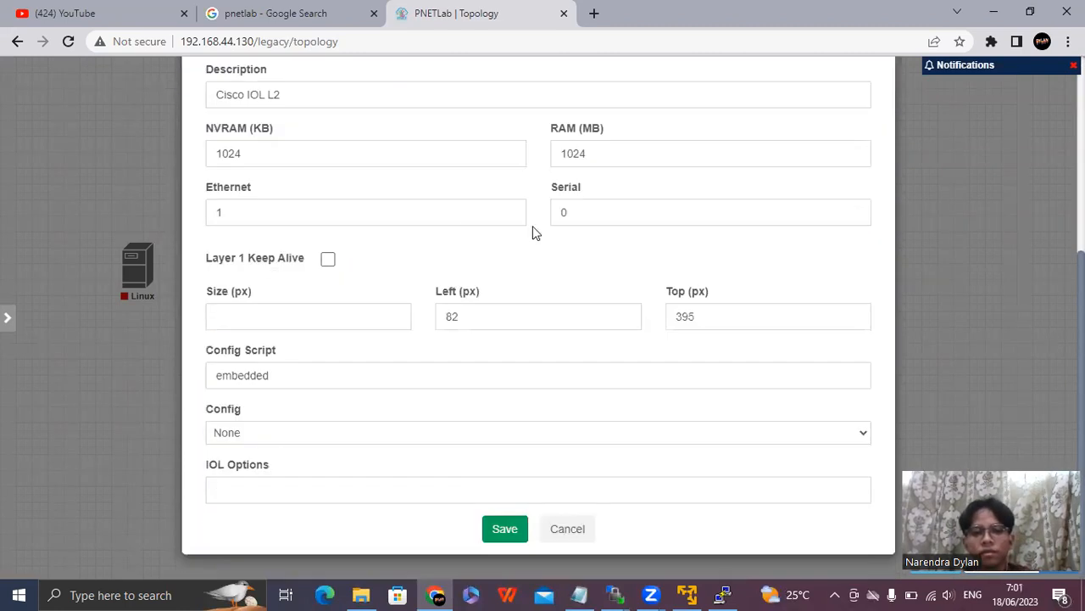
pyautogui.scroll(4, 875, 135)
pyautogui.scroll(-4, 621, 460)
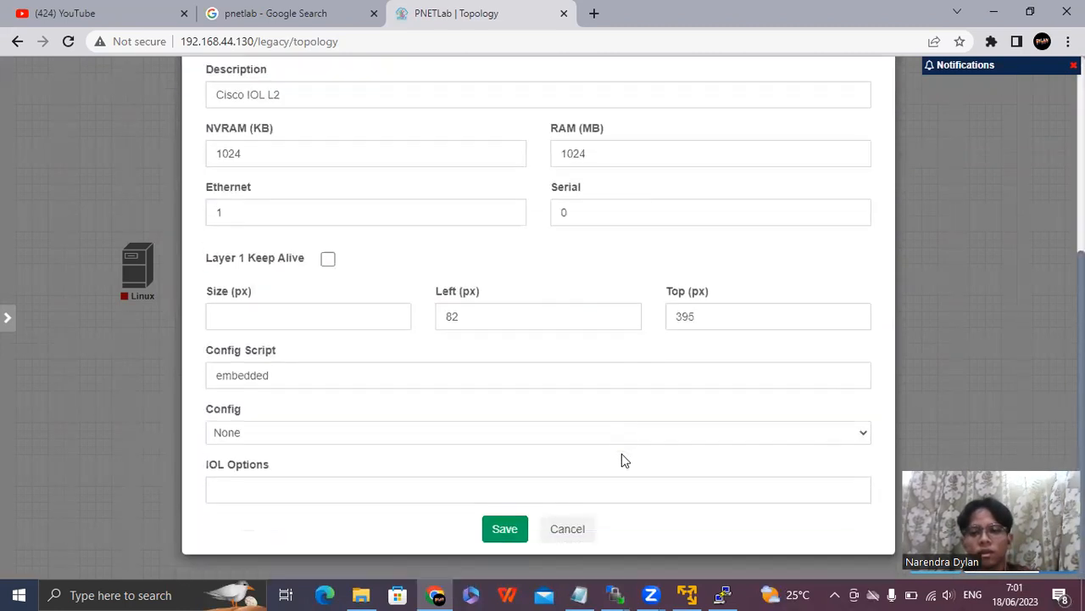
pyautogui.click(580, 529)
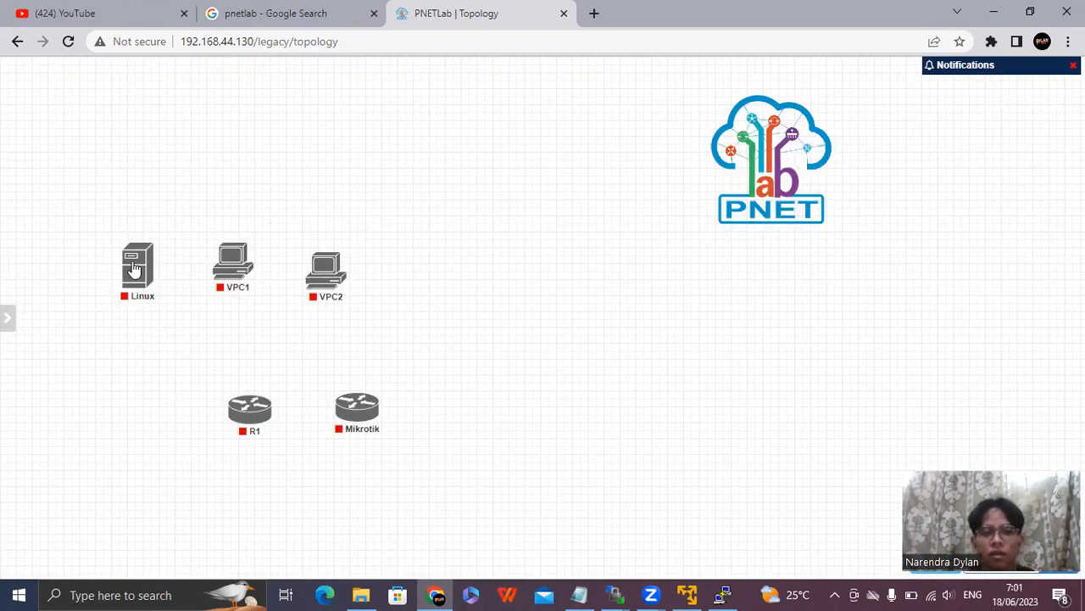
# Move the Linux node slightly down and to the left, and shift R1 to the left.
pyautogui.moveTo(138, 266); pyautogui.dragTo(117, 279)
pyautogui.moveTo(253, 412); pyautogui.dragTo(217, 411)
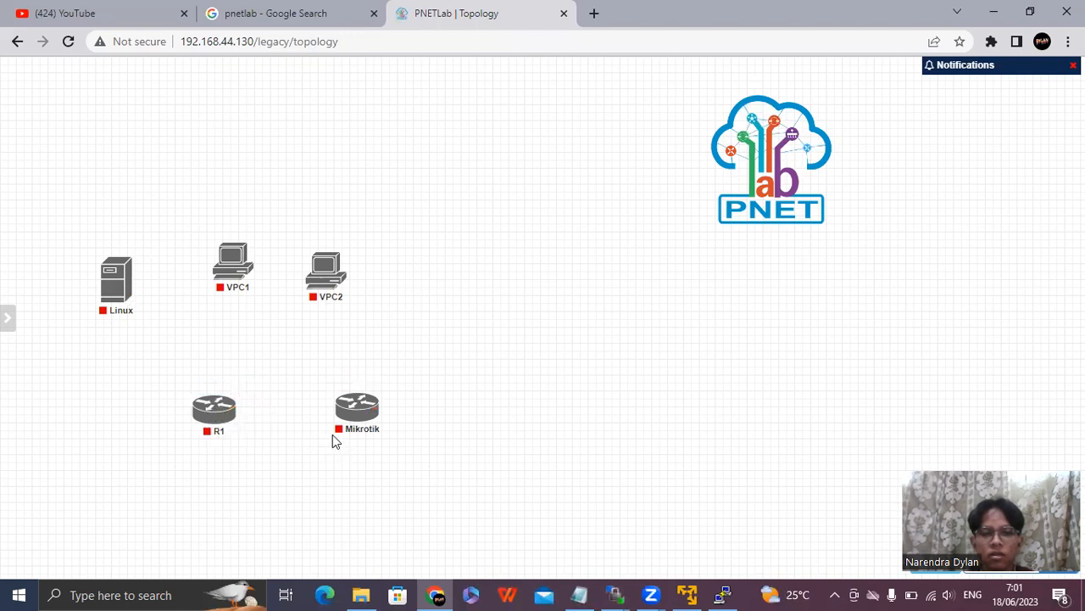
# Start the R1 router, open its console terminal, and minimize the terminal window.
pyautogui.click(201, 390)
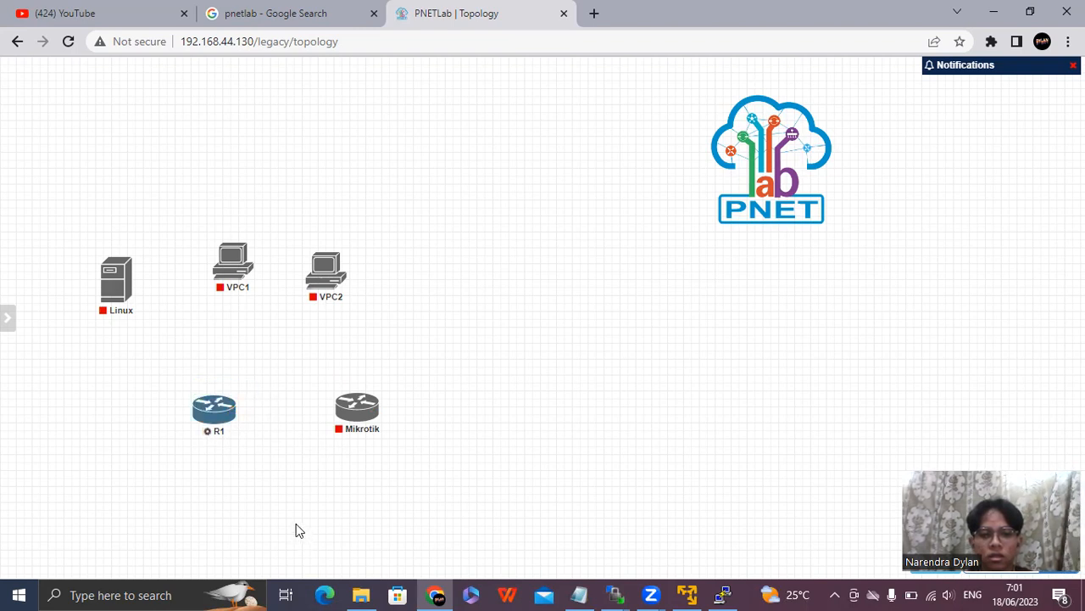
pyautogui.moveTo(212, 422)
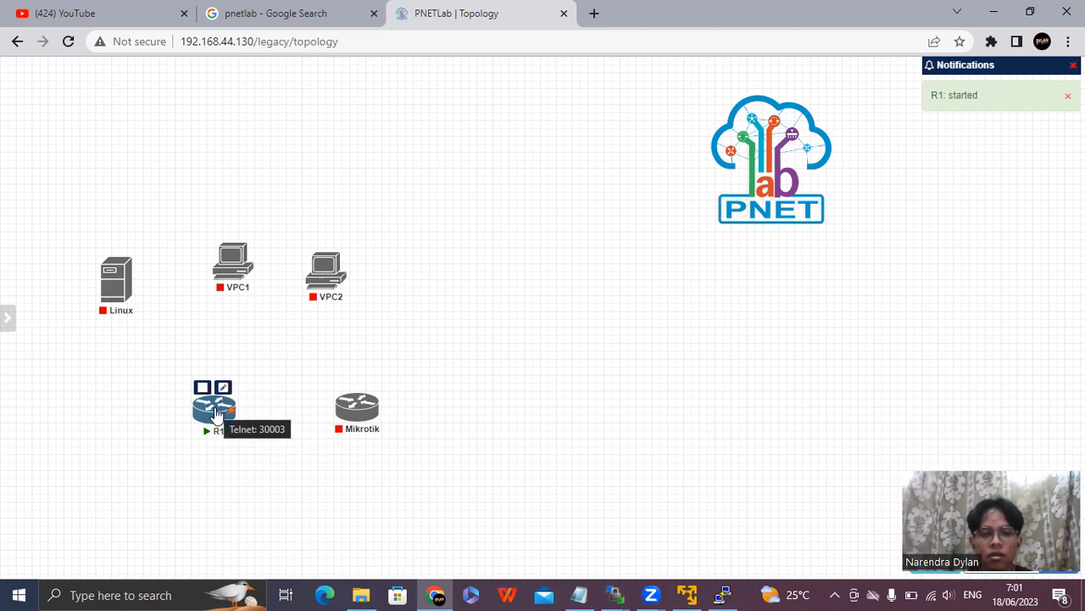
pyautogui.click(216, 413)
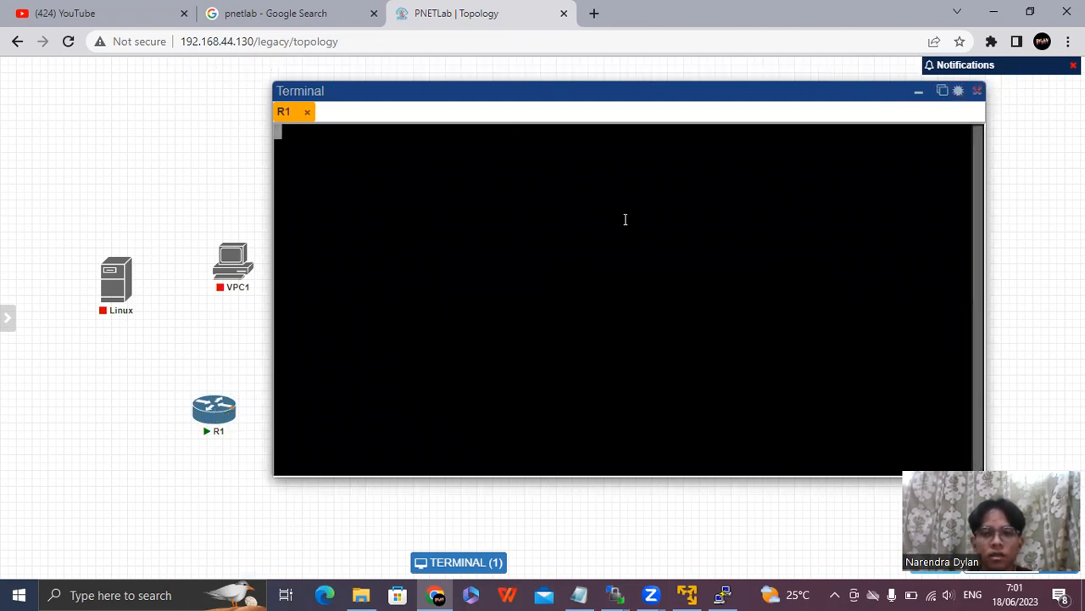
pyautogui.click(918, 92)
# Start the Mikrotik node.
pyautogui.moveTo(340, 424)
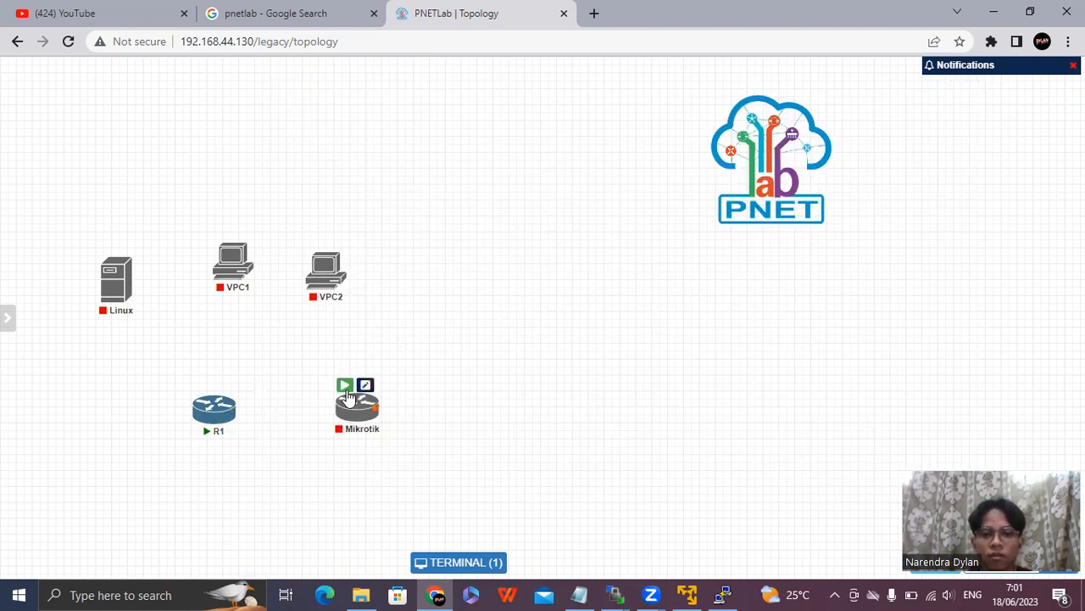
pyautogui.click(346, 386)
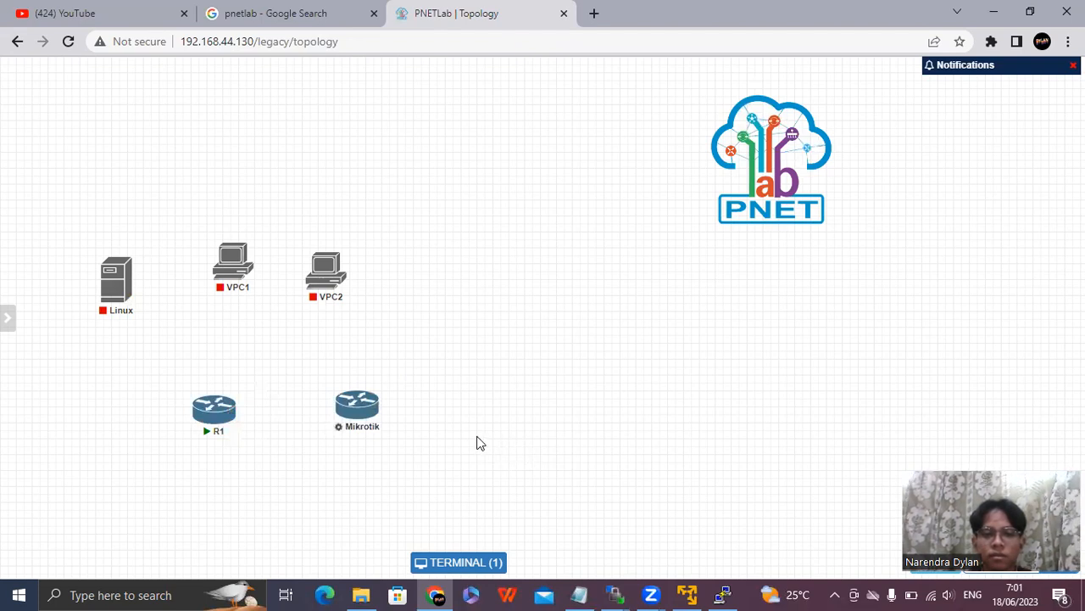
# Try to start the stopped Mikrotik node again.
pyautogui.moveTo(356, 407)
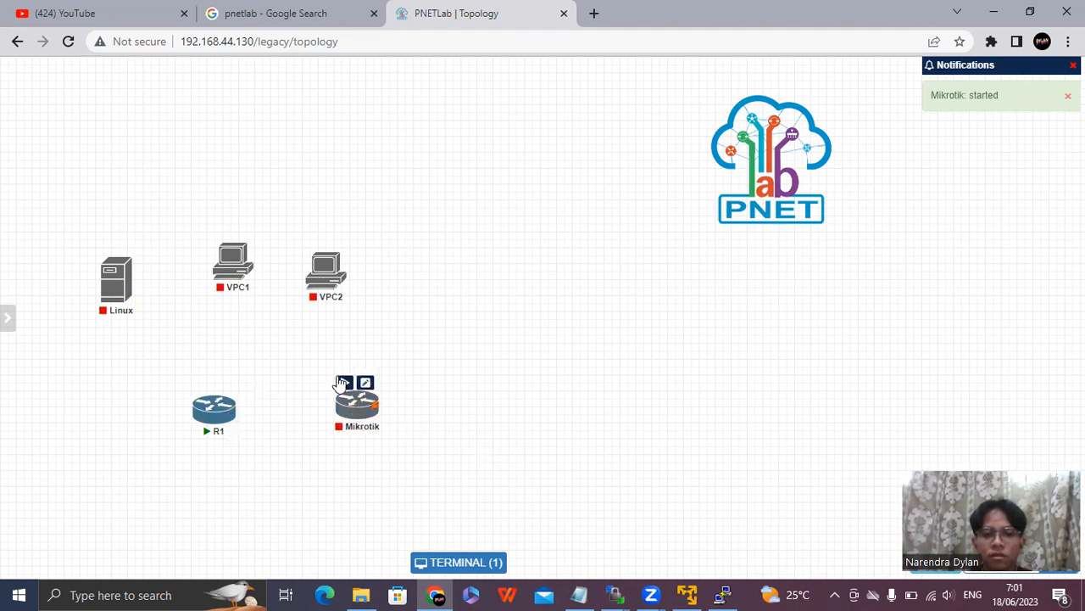
pyautogui.click(344, 383)
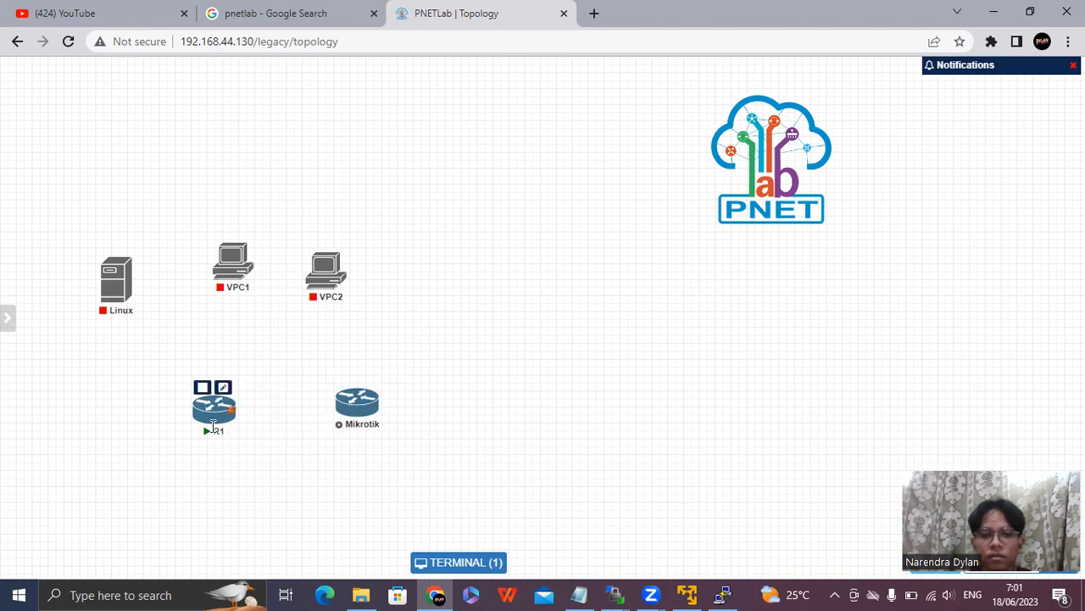
# Restore the R1 terminal window to check it, and switch the lab's HTML Console off.
pyautogui.click(462, 563)
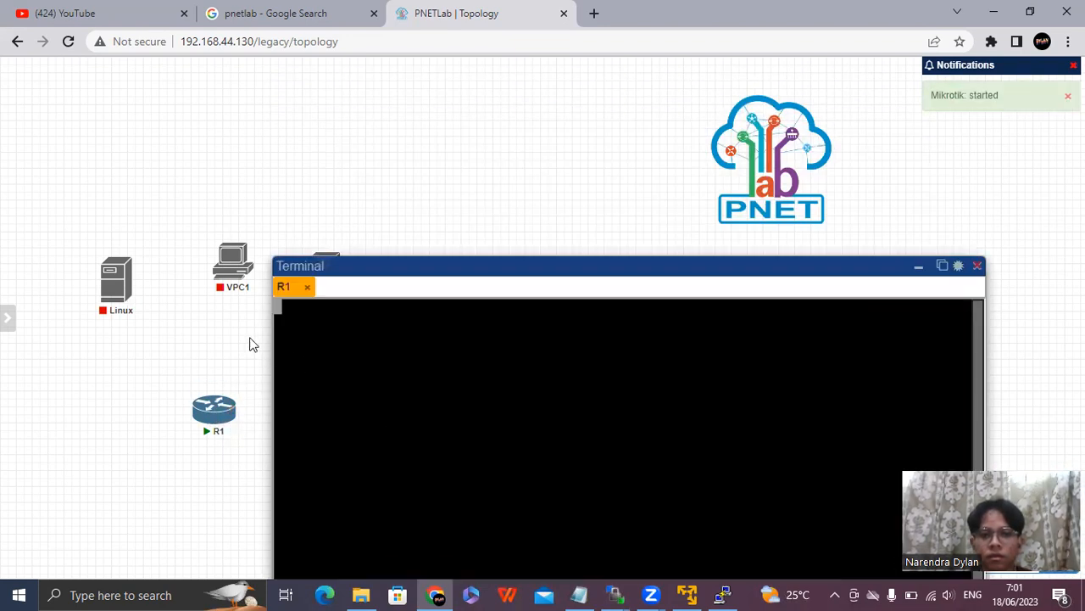
pyautogui.moveTo(2, 366)
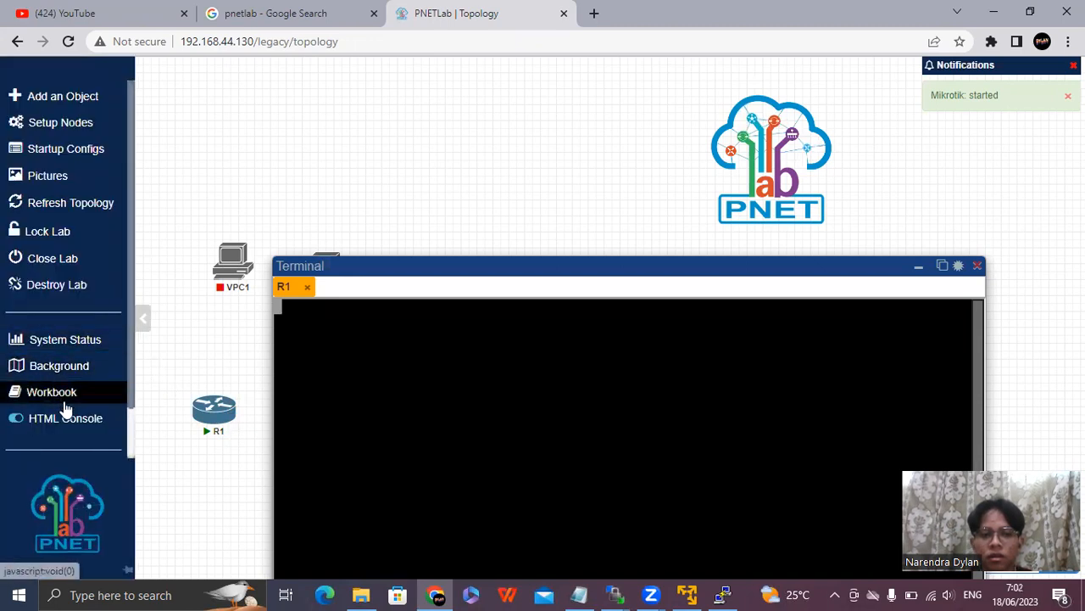
pyautogui.click(23, 424)
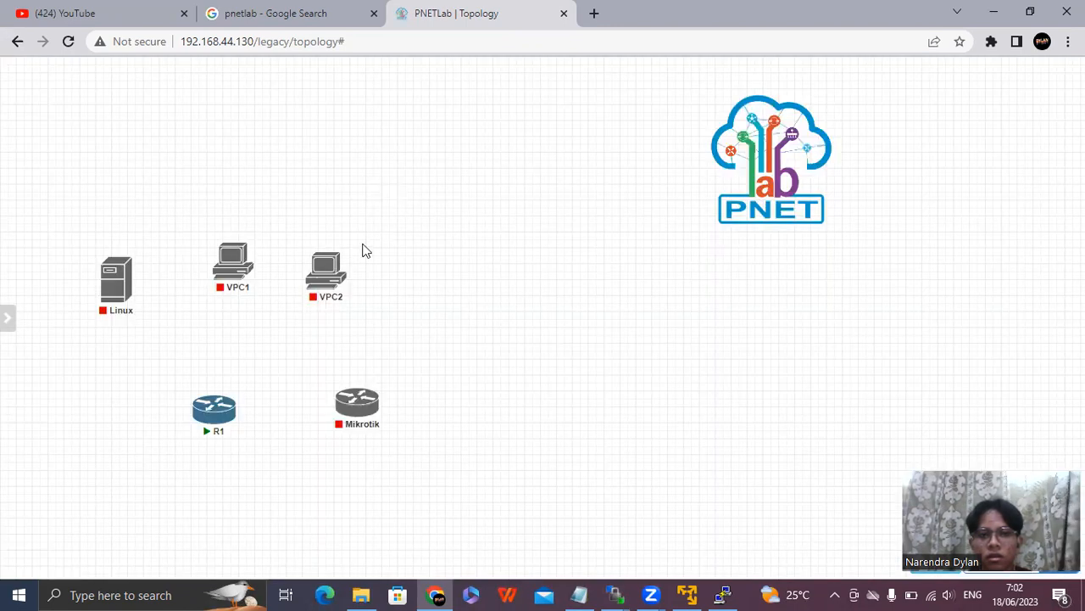
# Open R1's console in an external Telnet window and bring up the router's command prompt.
pyautogui.click(212, 408)
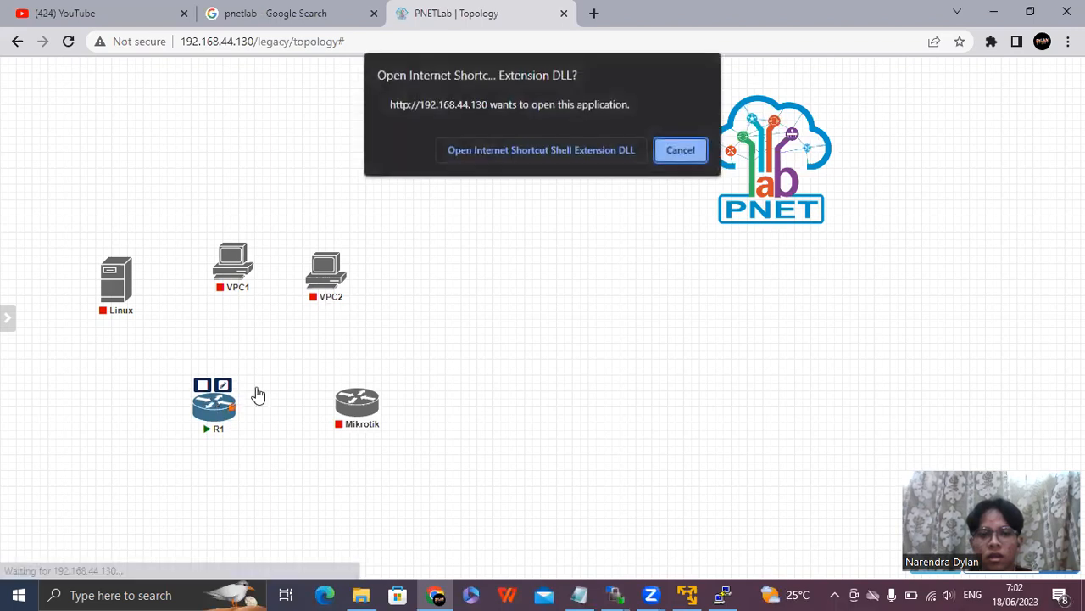
pyautogui.click(541, 150)
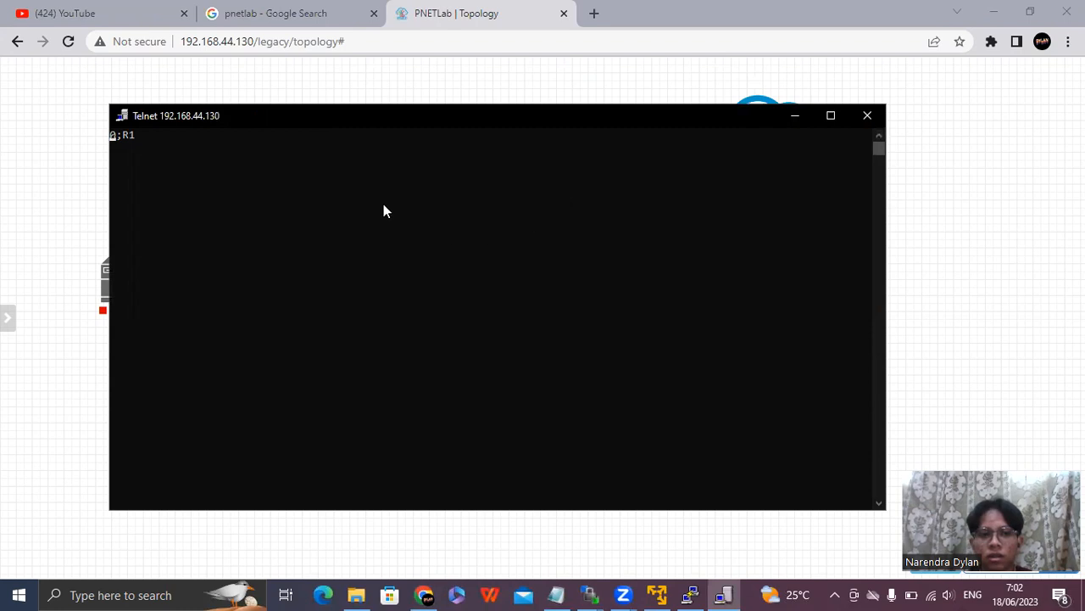
pyautogui.click(562, 217)
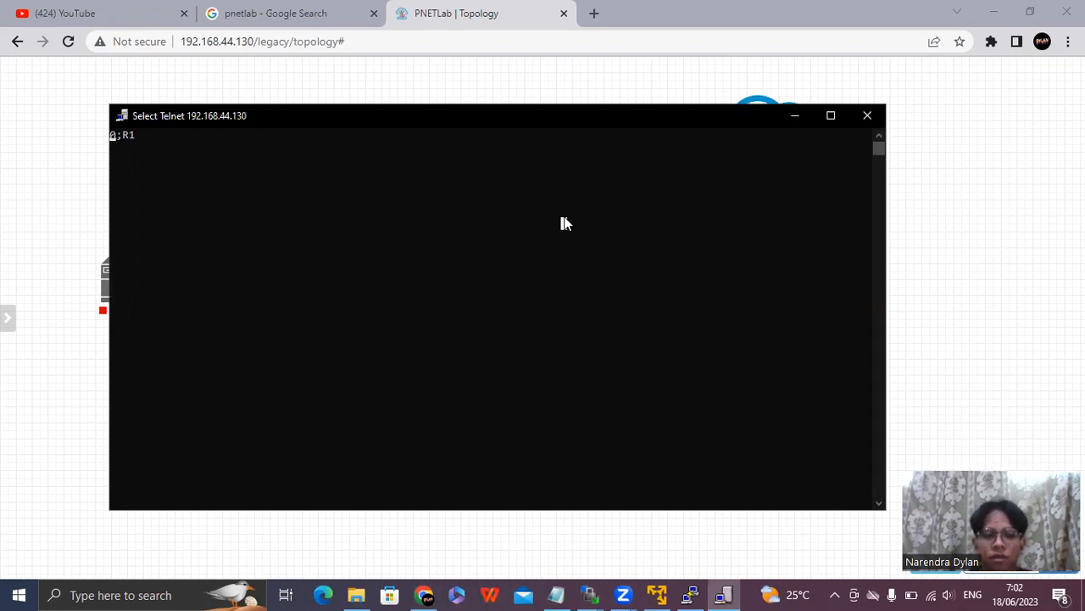
pyautogui.press('Return')
pyautogui.press('Return')
pyautogui.press('Return')
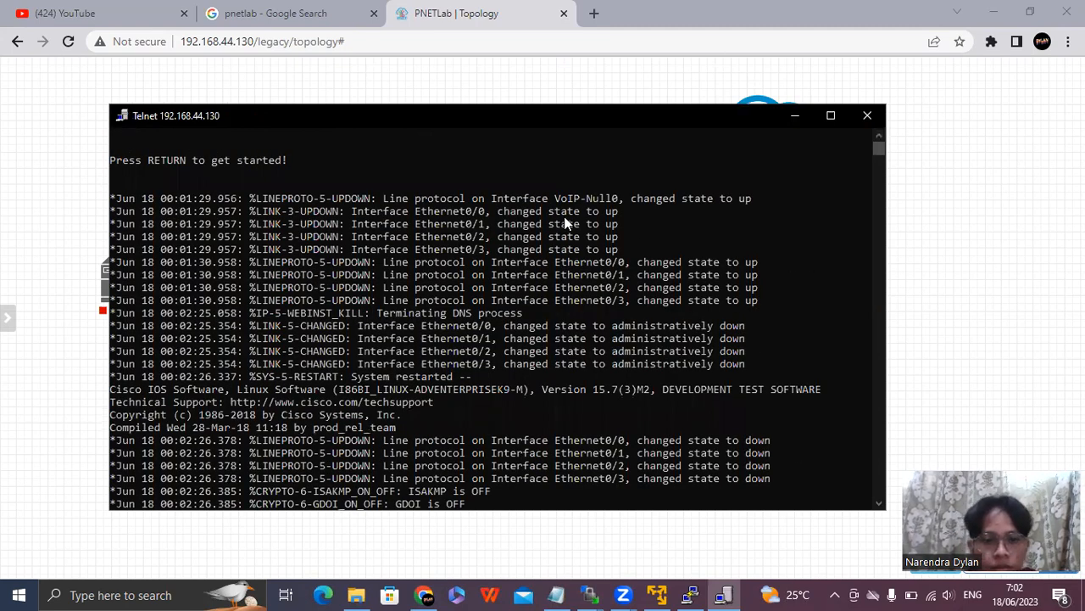
pyautogui.press('Return')
pyautogui.press('Return')
pyautogui.press('Return')
pyautogui.press('Return')
pyautogui.press('Return')
pyautogui.press('Return')
pyautogui.press('Return')
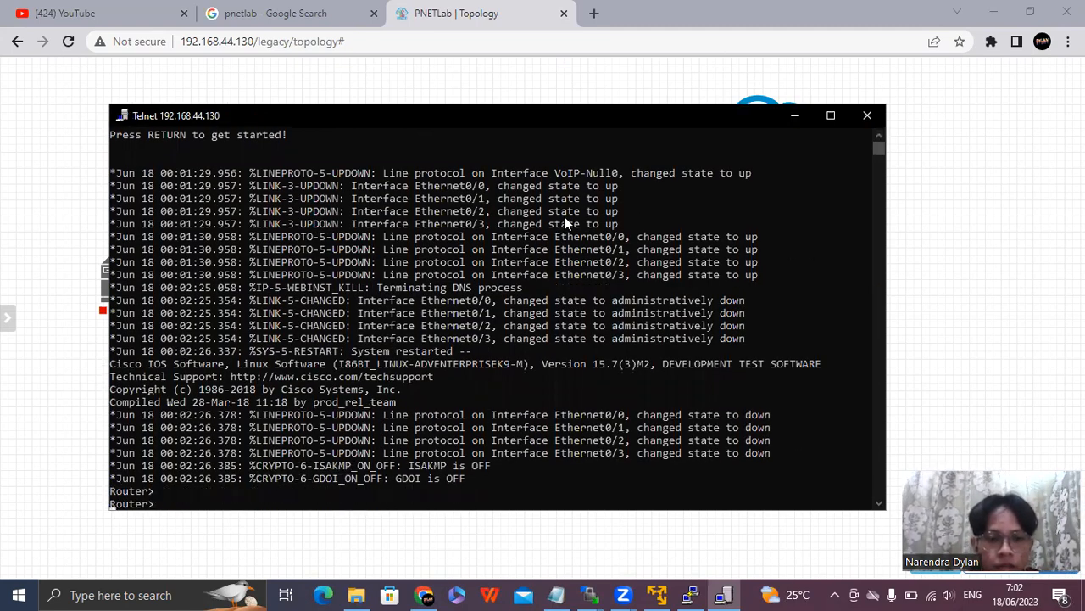
pyautogui.press('Return')
pyautogui.press('Return')
pyautogui.press('Return')
pyautogui.press('Return')
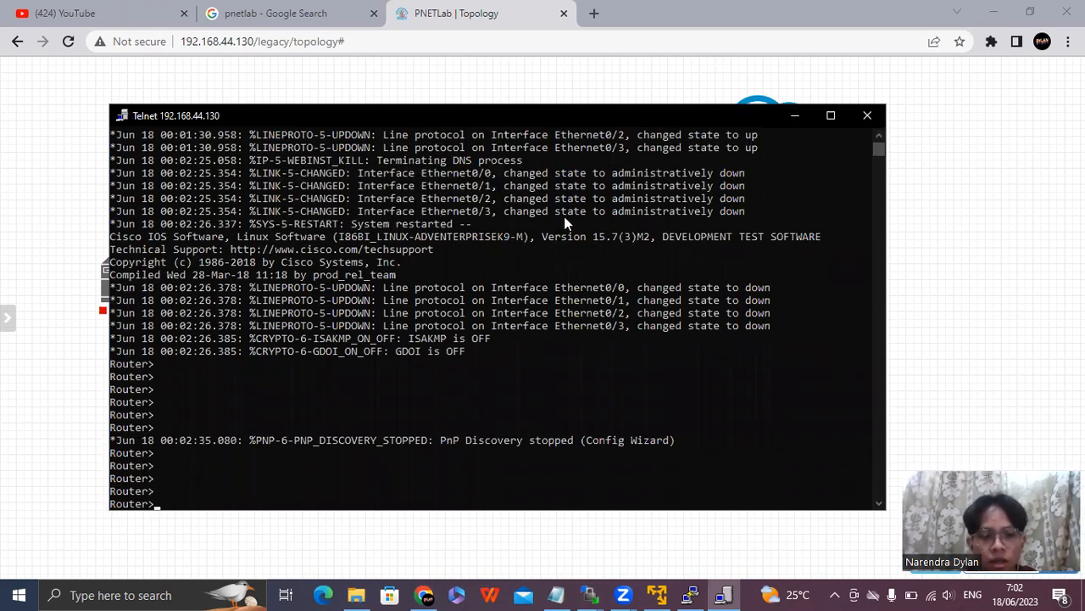
# Enter R1's global configuration mode with the commands en and conf t, and return to the lab topology.
pyautogui.write('en')
pyautogui.press('Return')
pyautogui.press('Return')
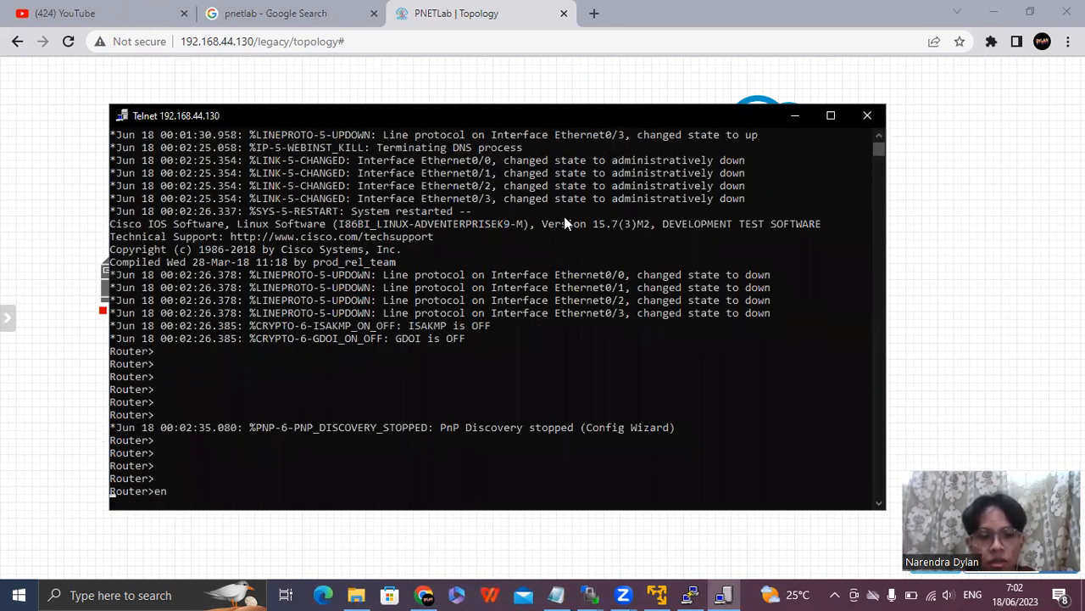
pyautogui.write('conf t')
pyautogui.press('Return')
pyautogui.press('Return')
pyautogui.press('Return')
pyautogui.press('Return')
pyautogui.press('Return')
pyautogui.press('Return')
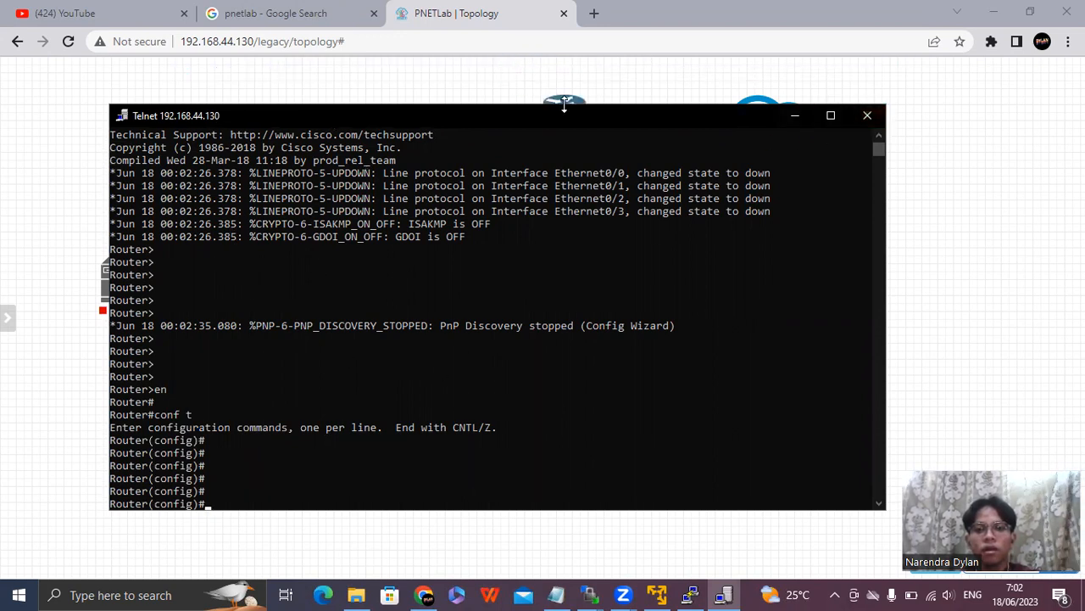
pyautogui.click(576, 91)
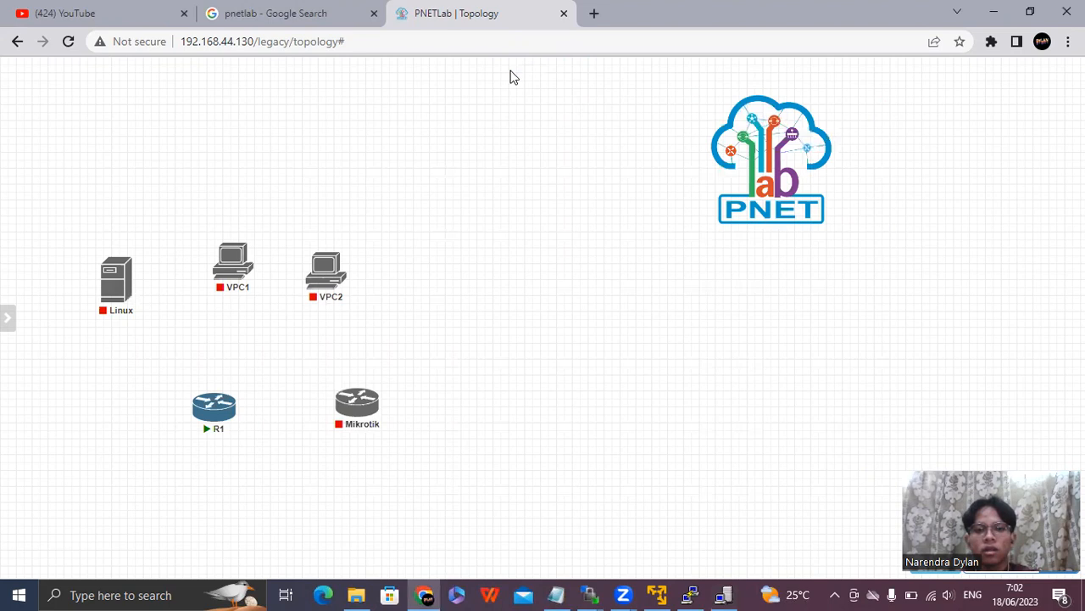